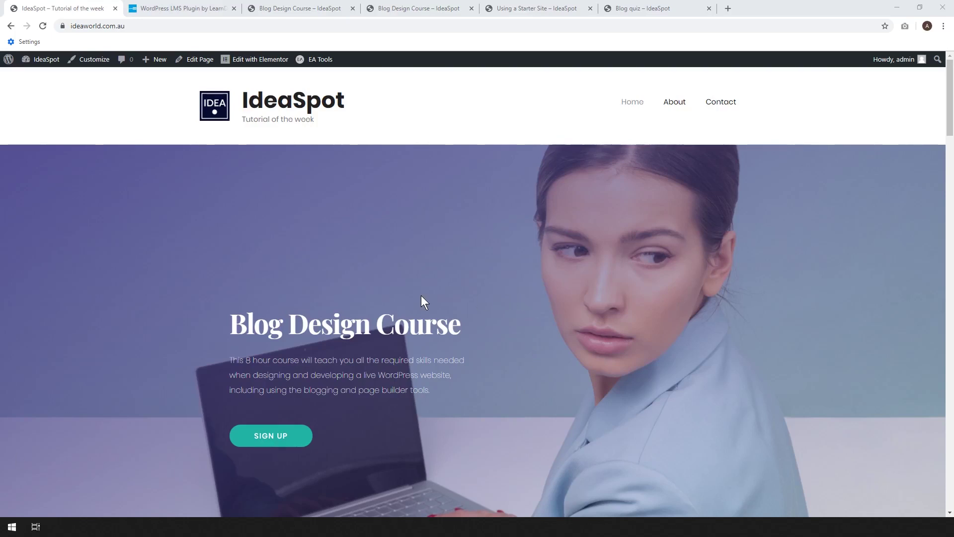
Review the LearnDash website, the example Blog Design Course pages with their lesson list, and the Blog quiz page.
{"action": "key", "text": "ctrl+Tab"}
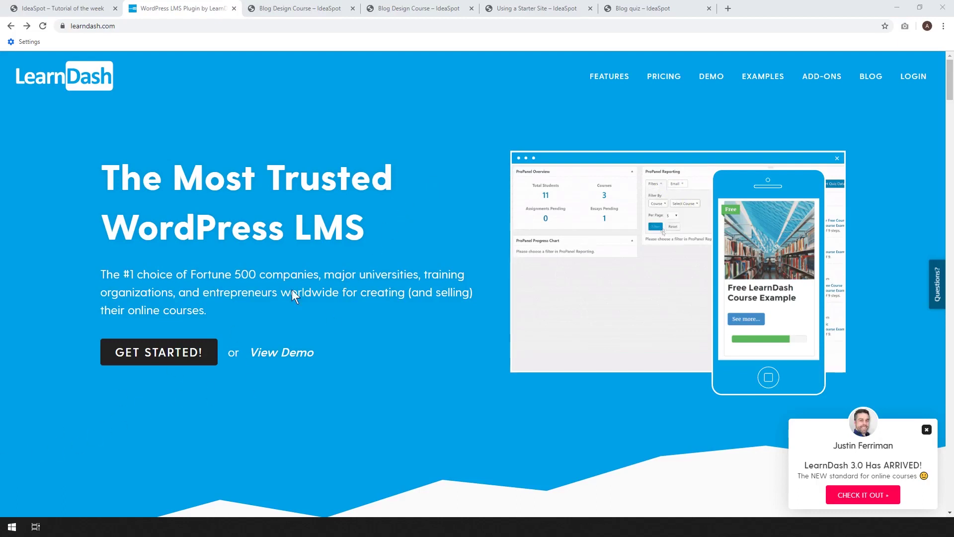
{"action": "left_click", "coordinate": [318, 9]}
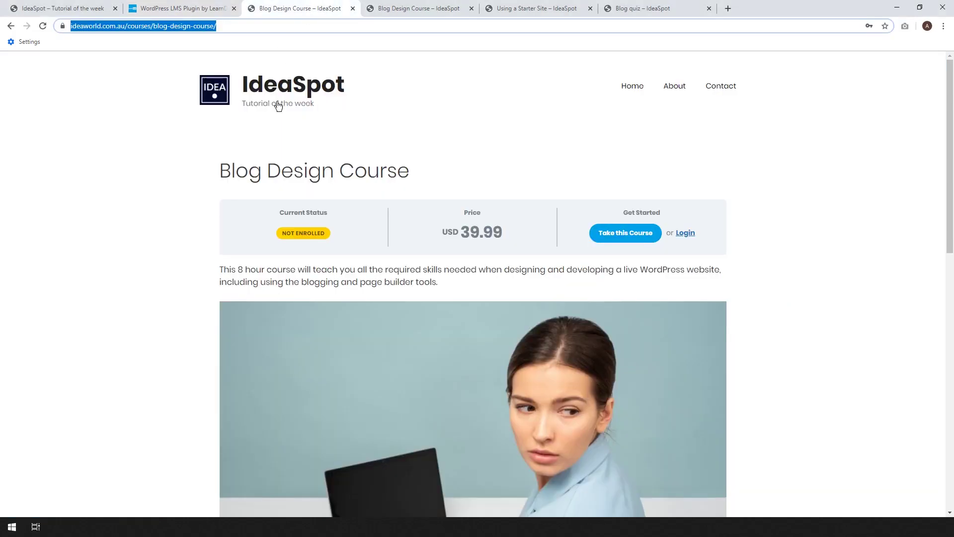
{"action": "left_click", "coordinate": [416, 8]}
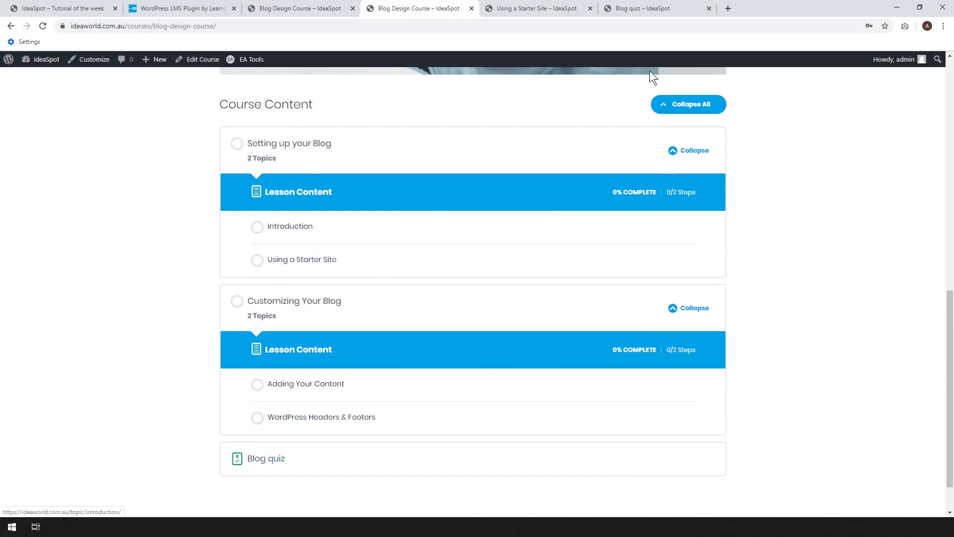
{"action": "left_click", "coordinate": [647, 6]}
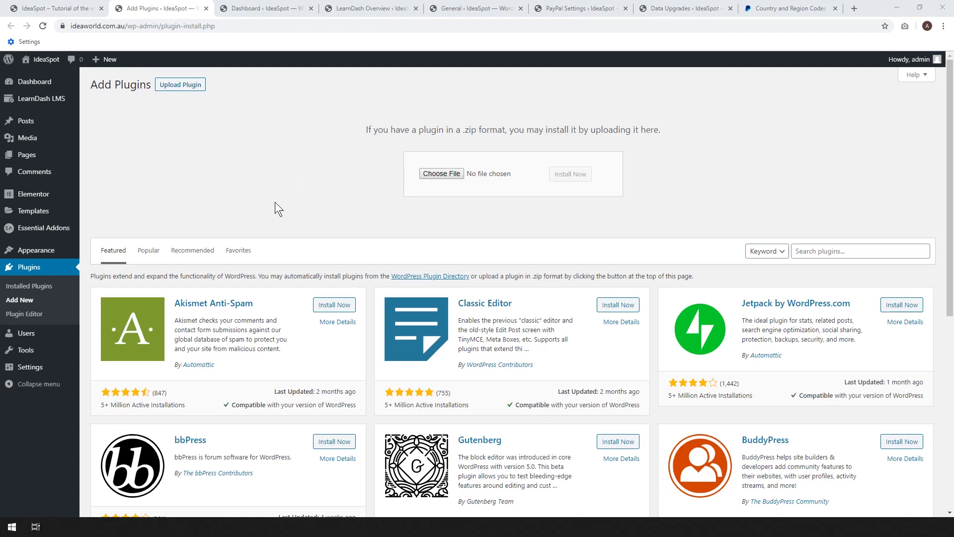
Open the LearnDash PayPal settings and show the help notes for the PayPal currency and country.
{"action": "mouse_move", "coordinate": [32, 103]}
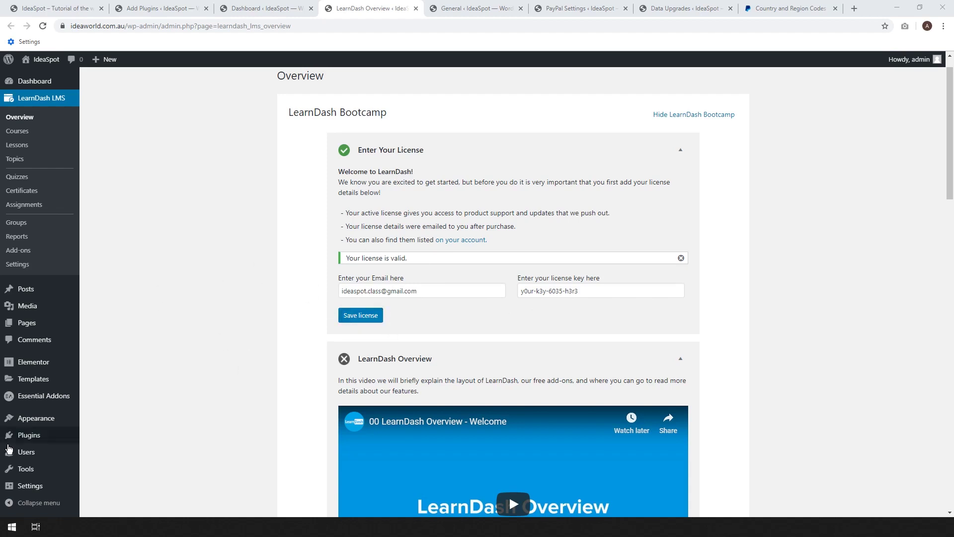
{"action": "key", "text": "ctrl+Tab"}
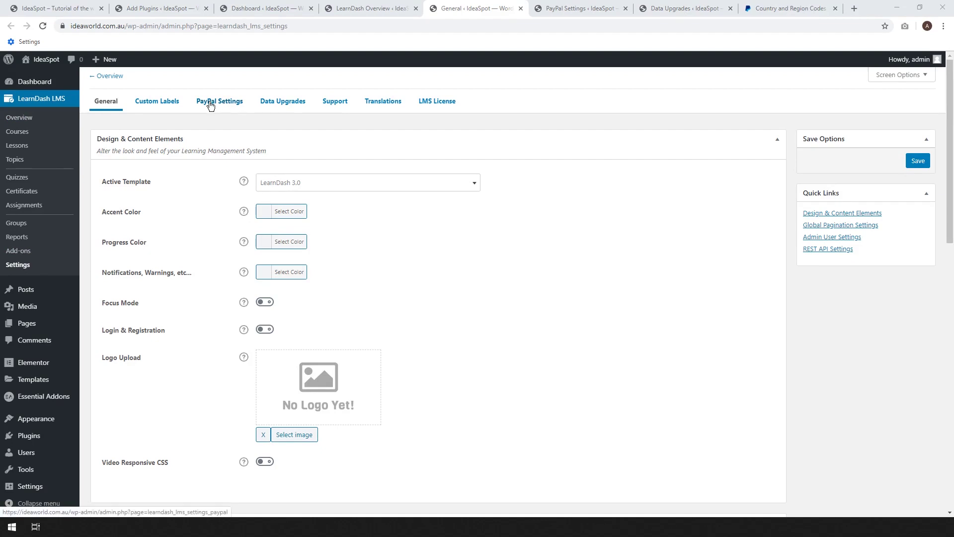
{"action": "left_click", "coordinate": [557, 3]}
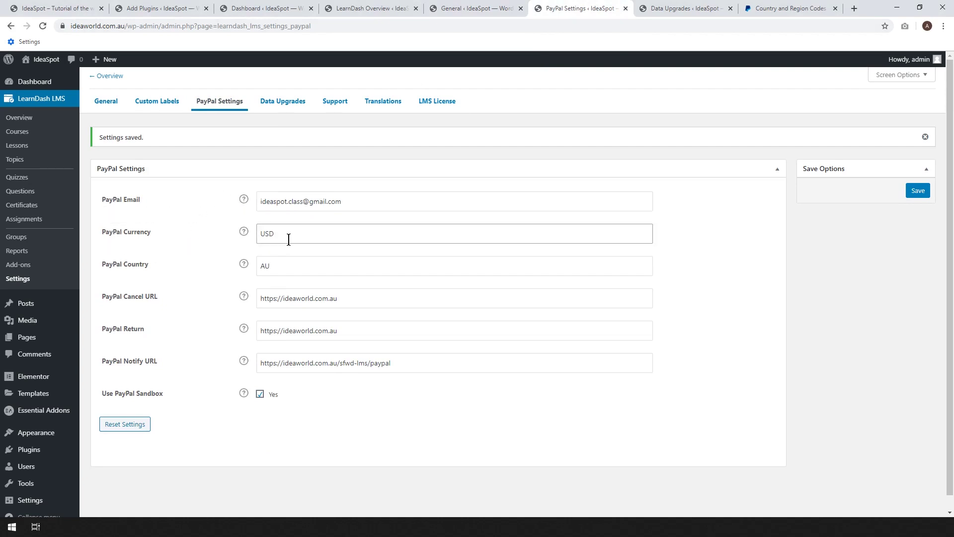
{"action": "left_click", "coordinate": [244, 231]}
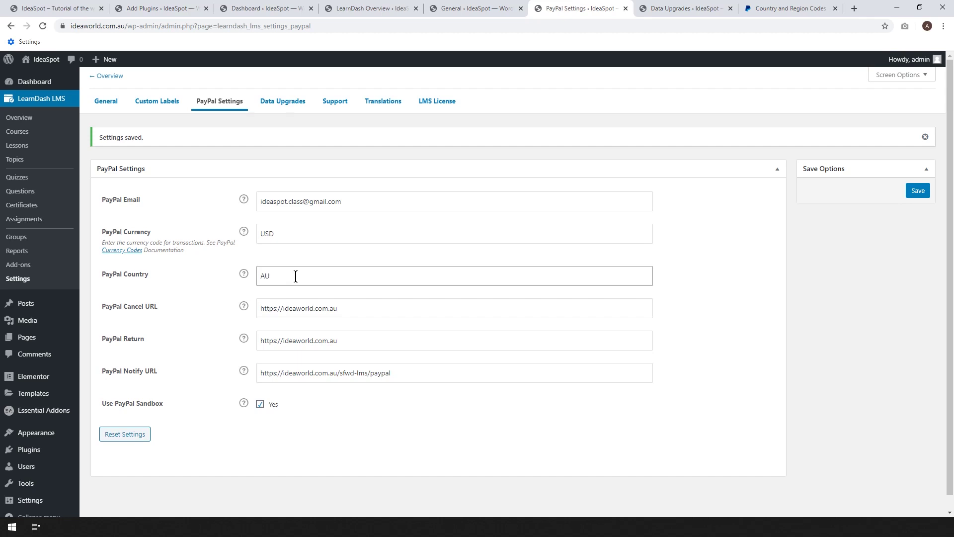
{"action": "left_click", "coordinate": [243, 273]}
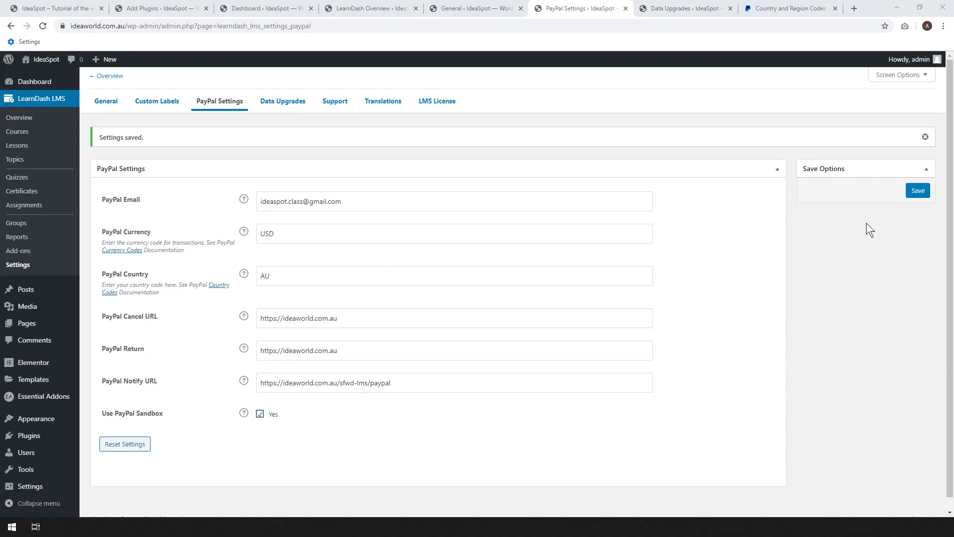
Run the LearnDash data upgrades for user course data and user quiz data.
{"action": "key", "text": "ctrl+Tab"}
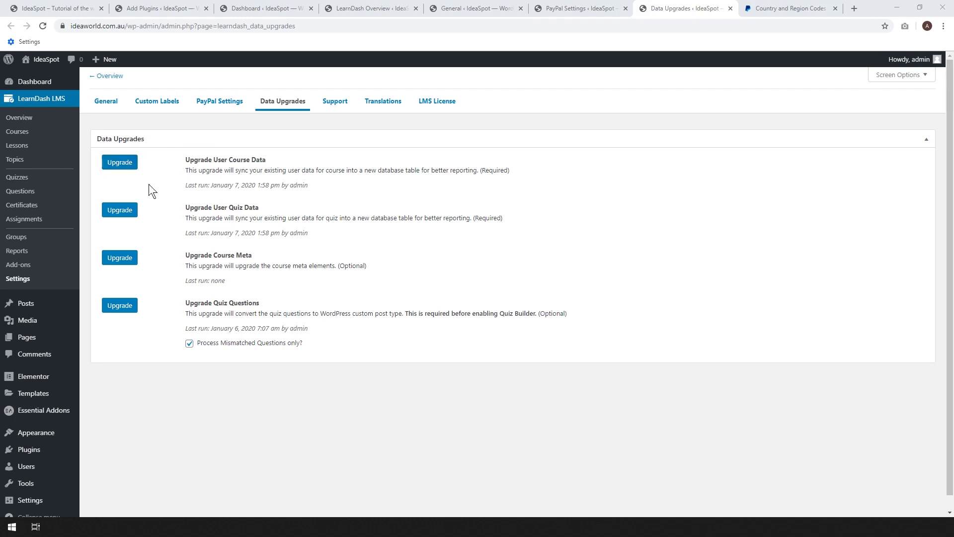
{"action": "left_click", "coordinate": [116, 164]}
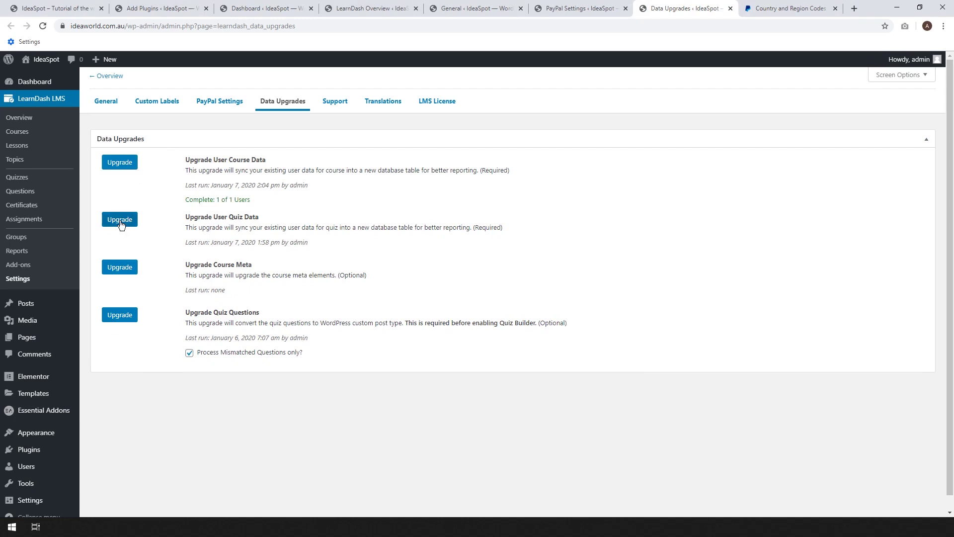
{"action": "left_click", "coordinate": [119, 220]}
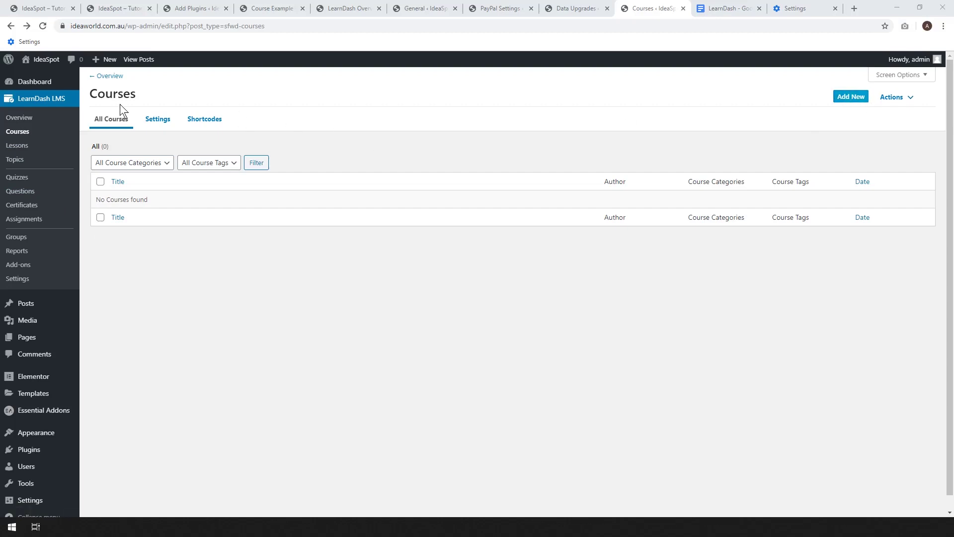
Create a new course and give it the title "Blog Design Course" copied from the LearnDash Google Docs outline.
{"action": "mouse_move", "coordinate": [108, 66]}
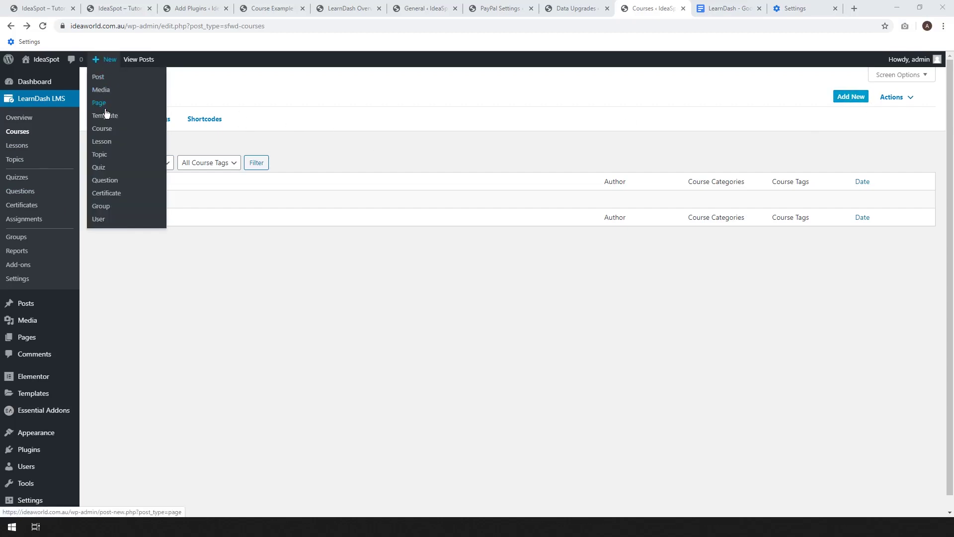
{"action": "left_click", "coordinate": [105, 134]}
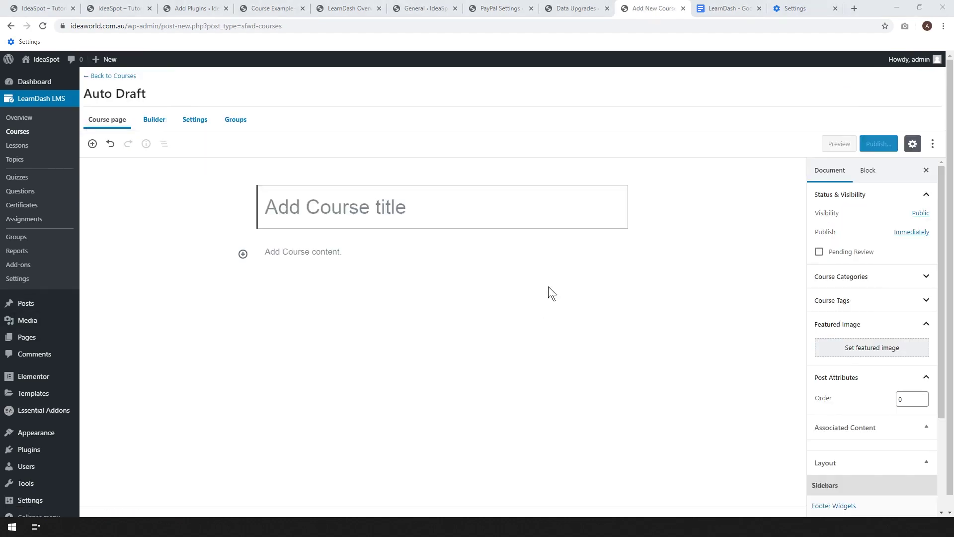
{"action": "left_click", "coordinate": [729, 9]}
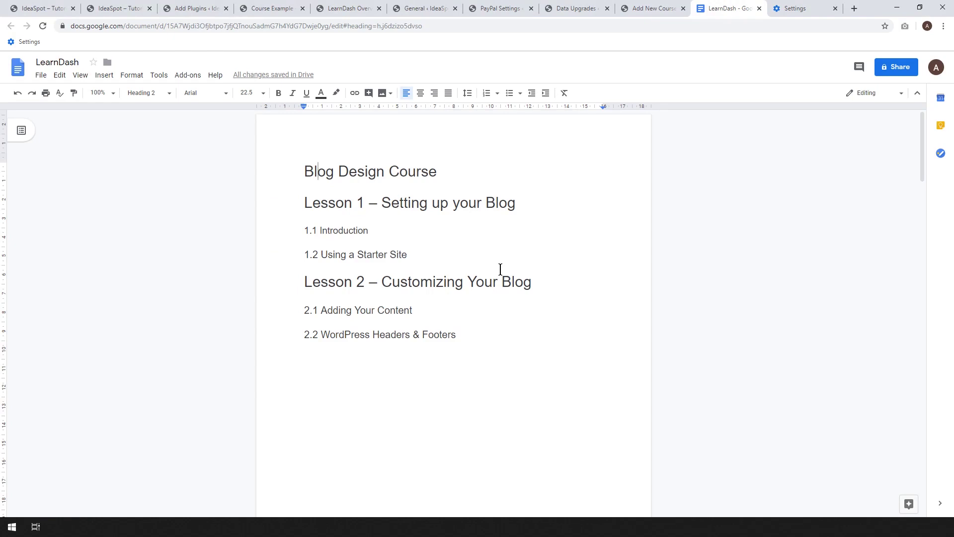
{"action": "left_click", "coordinate": [652, 8]}
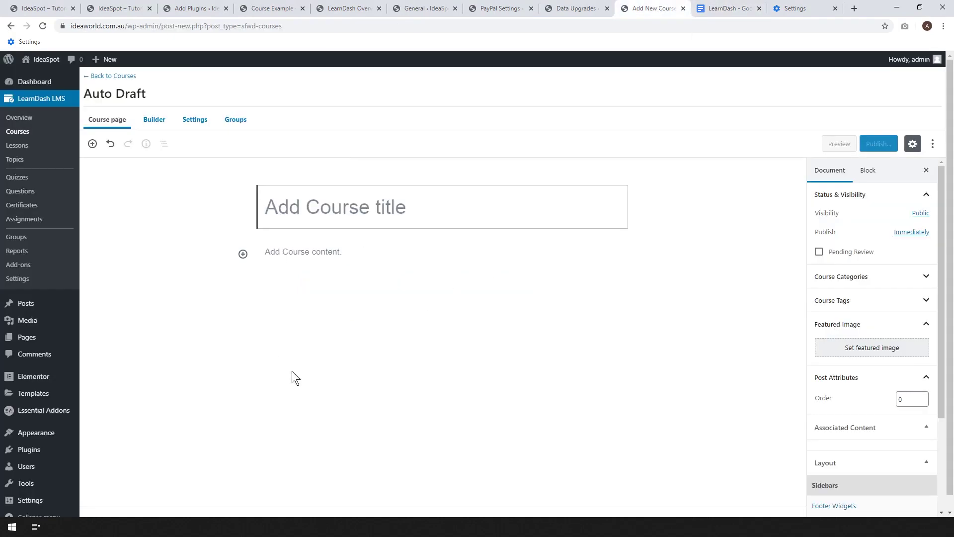
{"action": "left_click", "coordinate": [730, 8]}
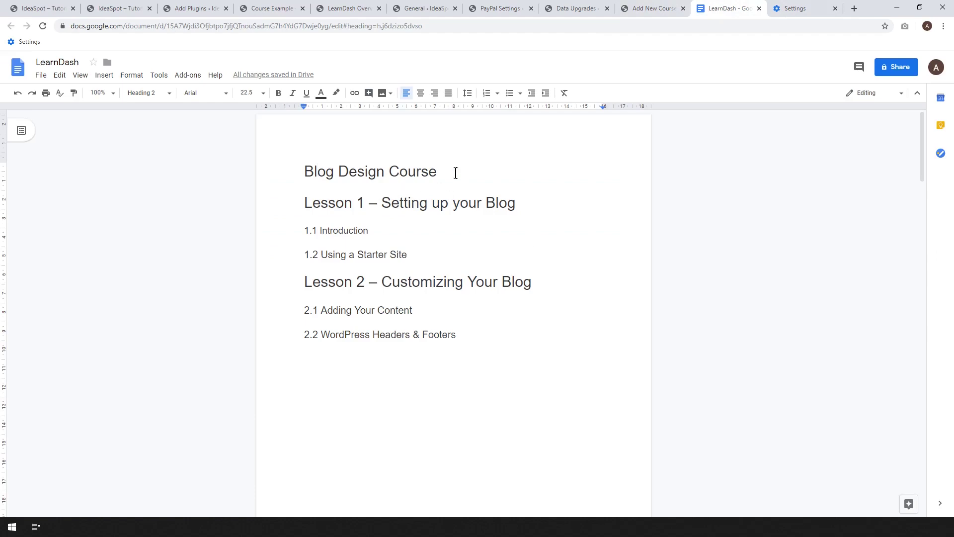
{"action": "left_click_drag", "start_coordinate": [455, 172], "coordinate": [273, 171]}
{"action": "key", "text": "ctrl+c"}
{"action": "left_click", "coordinate": [677, 9]}
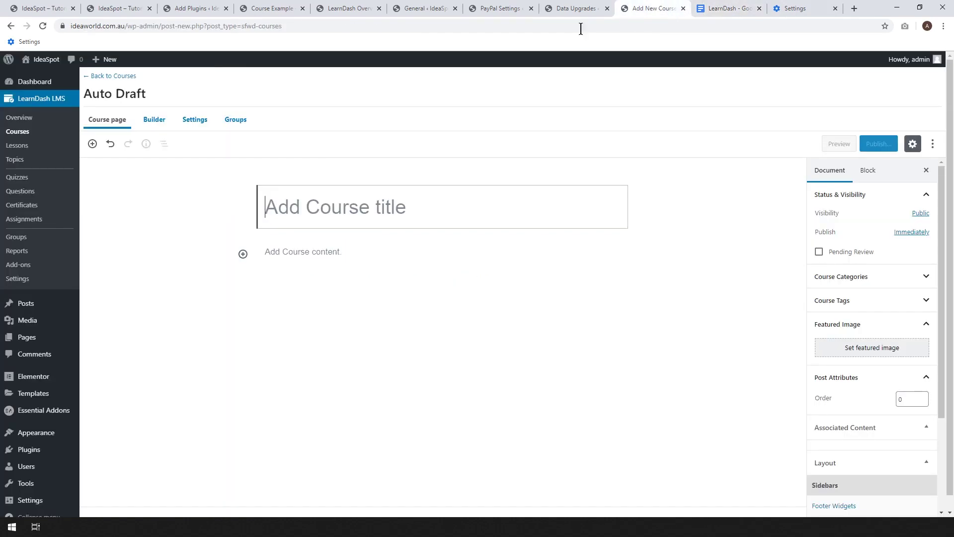
{"action": "left_click", "coordinate": [326, 209]}
{"action": "key", "text": "ctrl+v"}
Select the course description paragraph beginning "This 8 hour course will teach you" in the LearnDash Google Docs document.
{"action": "left_click", "coordinate": [729, 12]}
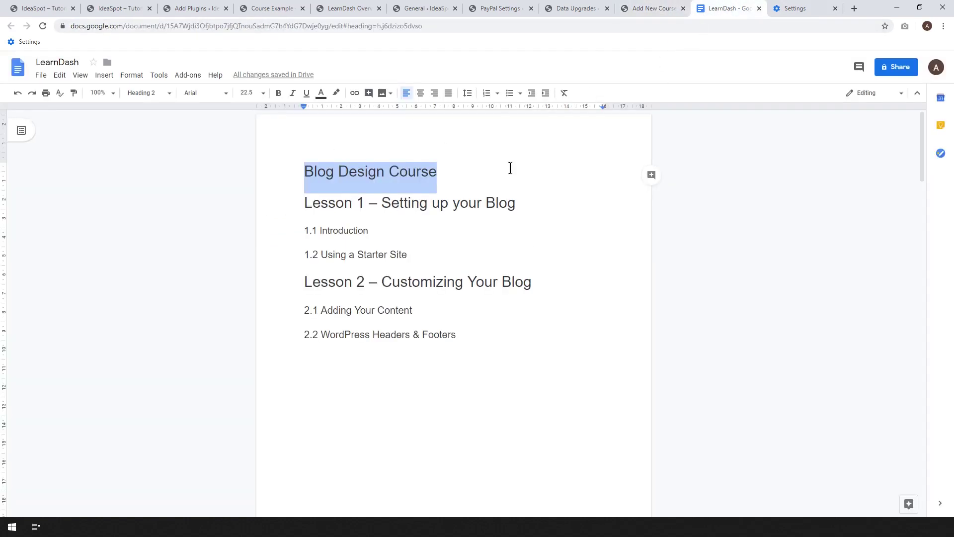
{"action": "scroll", "coordinate": [497, 209], "scroll_direction": "down", "scroll_amount": 10}
{"action": "left_click_drag", "start_coordinate": [430, 313], "coordinate": [276, 292]}
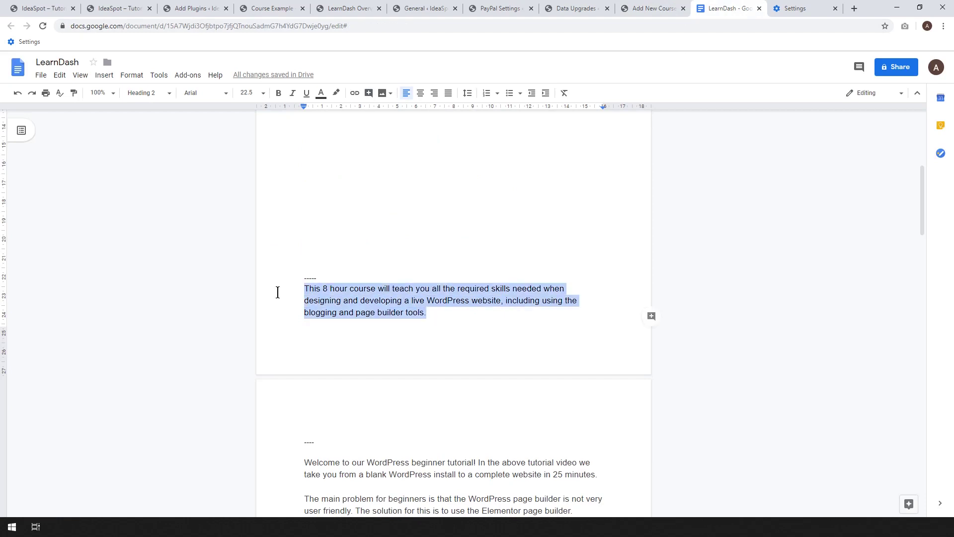
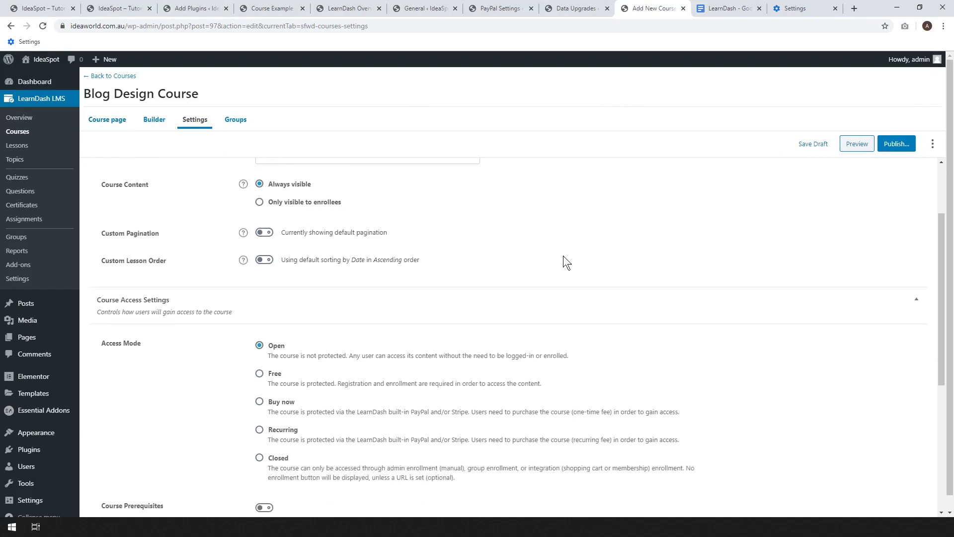
Try the course content option "Only visible to enrollees" and return it to "Always visible".
{"action": "scroll", "coordinate": [562, 252], "scroll_direction": "up", "scroll_amount": 1}
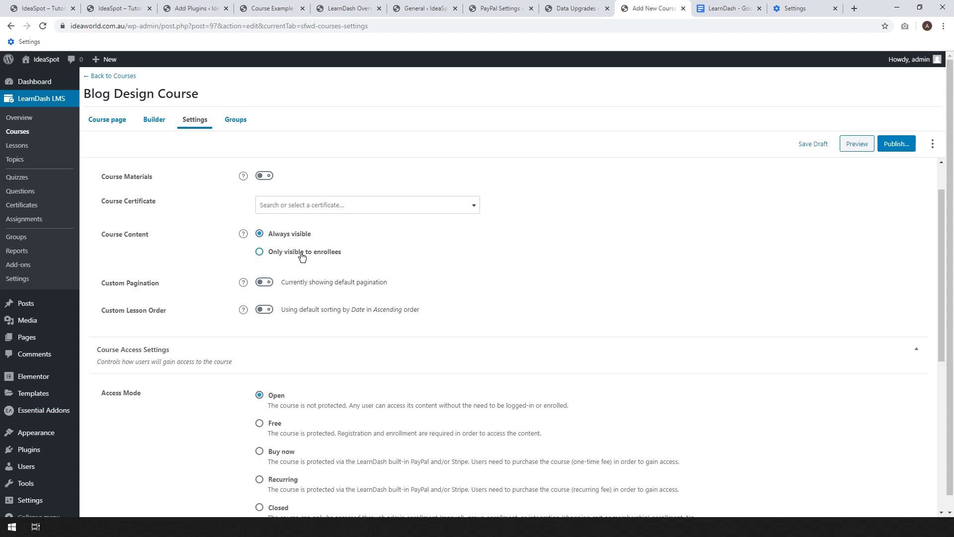
{"action": "left_click", "coordinate": [260, 251]}
{"action": "left_click", "coordinate": [283, 236]}
Set the course access mode to Buy now with a course price of 39.99.
{"action": "scroll", "coordinate": [415, 237], "scroll_direction": "down", "scroll_amount": 3}
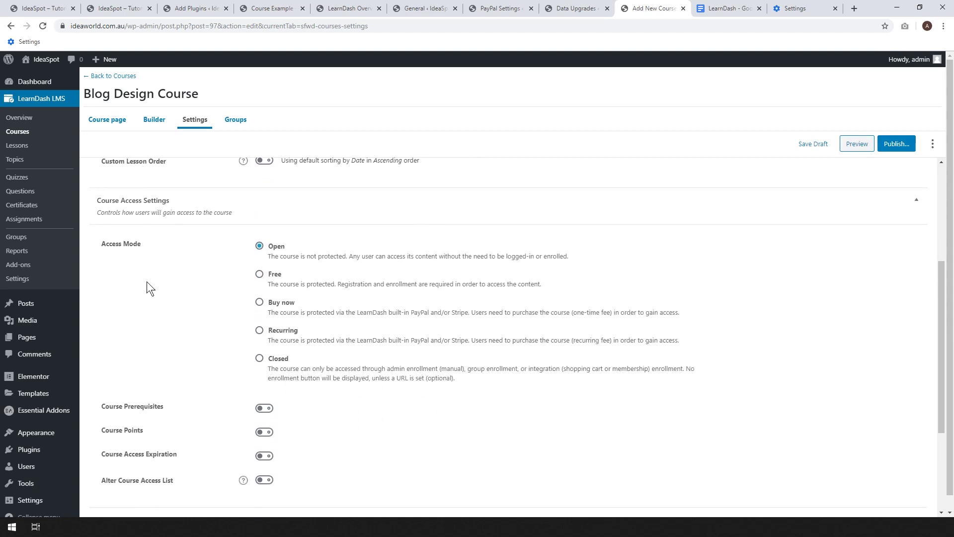
{"action": "left_click", "coordinate": [260, 274]}
{"action": "left_click", "coordinate": [260, 302]}
{"action": "left_click", "coordinate": [456, 339]}
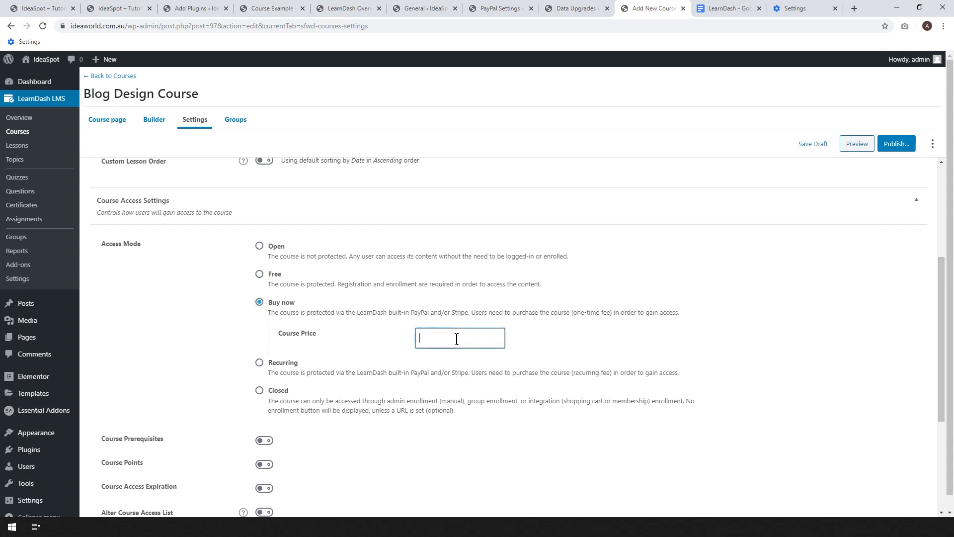
{"action": "type", "text": "39.99"}
{"action": "left_click", "coordinate": [230, 390]}
Try the Free form course progression and return it to Linear.
{"action": "scroll", "coordinate": [179, 418], "scroll_direction": "down", "scroll_amount": 1}
{"action": "scroll", "coordinate": [290, 390], "scroll_direction": "down", "scroll_amount": 1}
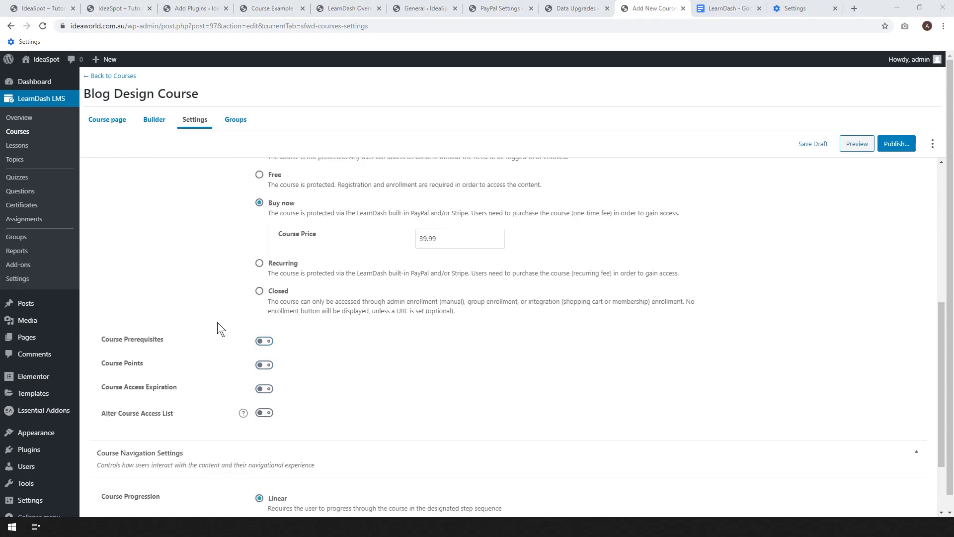
{"action": "scroll", "coordinate": [208, 338], "scroll_direction": "down", "scroll_amount": 2}
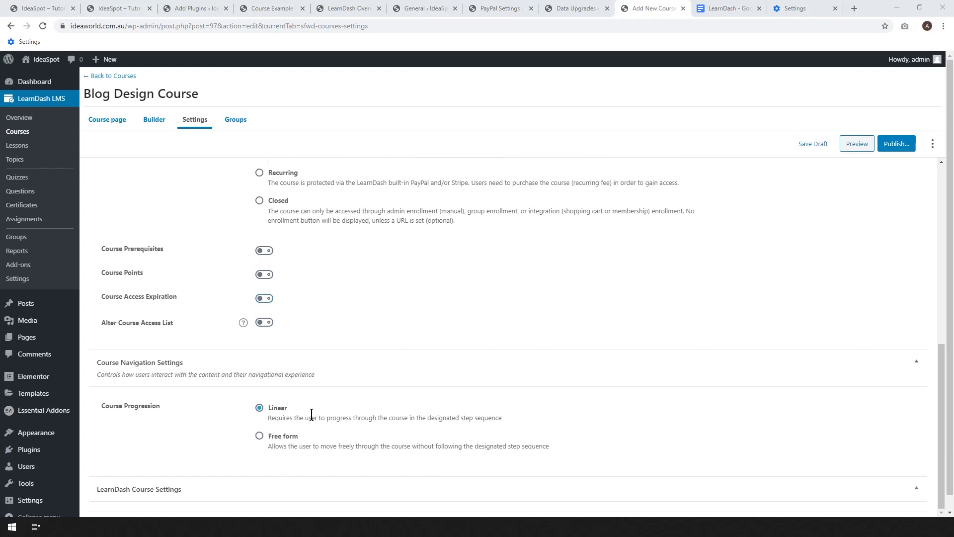
{"action": "left_click", "coordinate": [259, 436]}
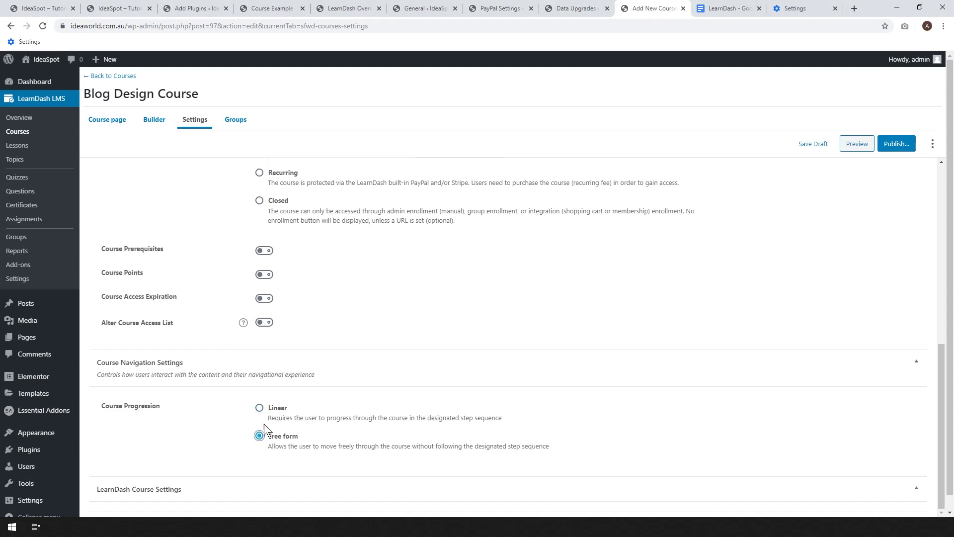
{"action": "left_click", "coordinate": [259, 408]}
Save the course as a draft and open its preview in a new browser tab.
{"action": "scroll", "coordinate": [378, 414], "scroll_direction": "up", "scroll_amount": 4}
{"action": "scroll", "coordinate": [378, 415], "scroll_direction": "up", "scroll_amount": 4}
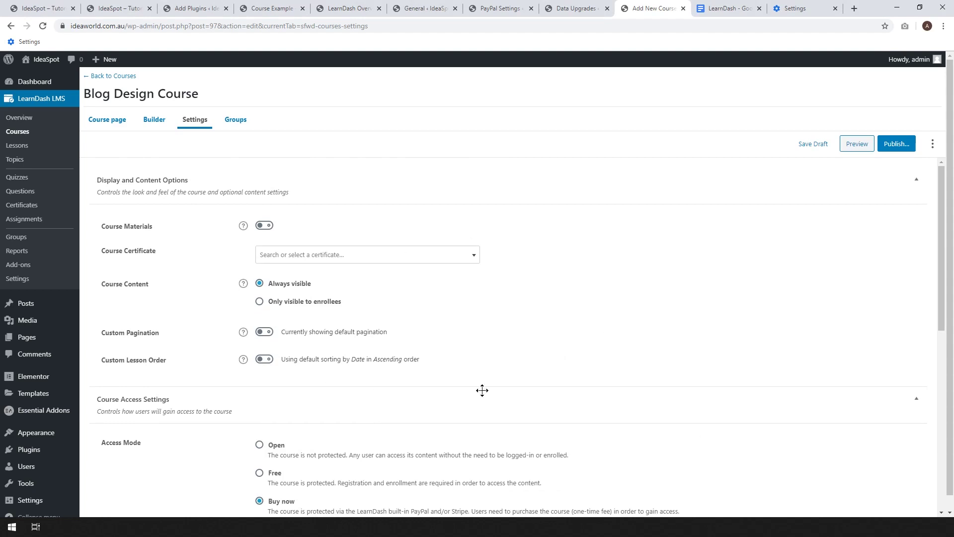
{"action": "left_click", "coordinate": [818, 145]}
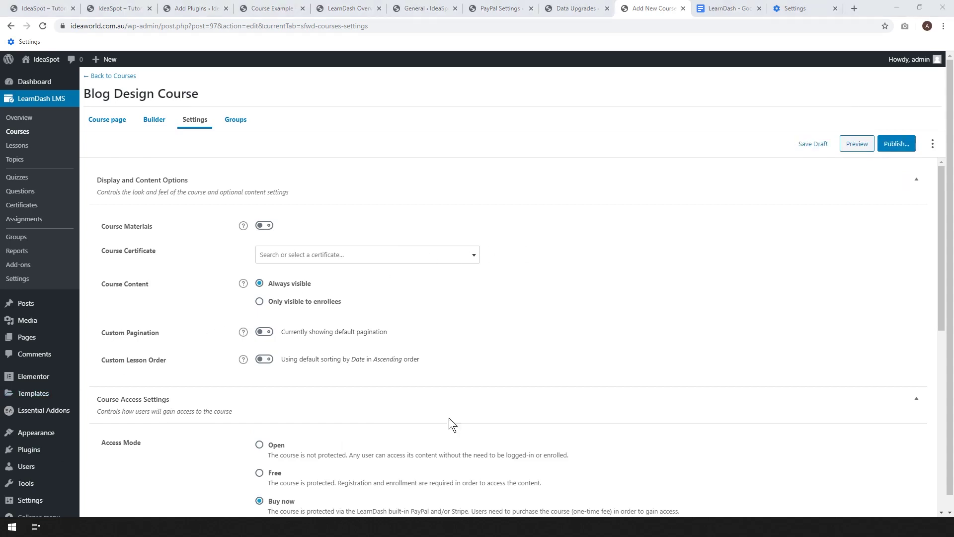
{"action": "right_click", "coordinate": [856, 156]}
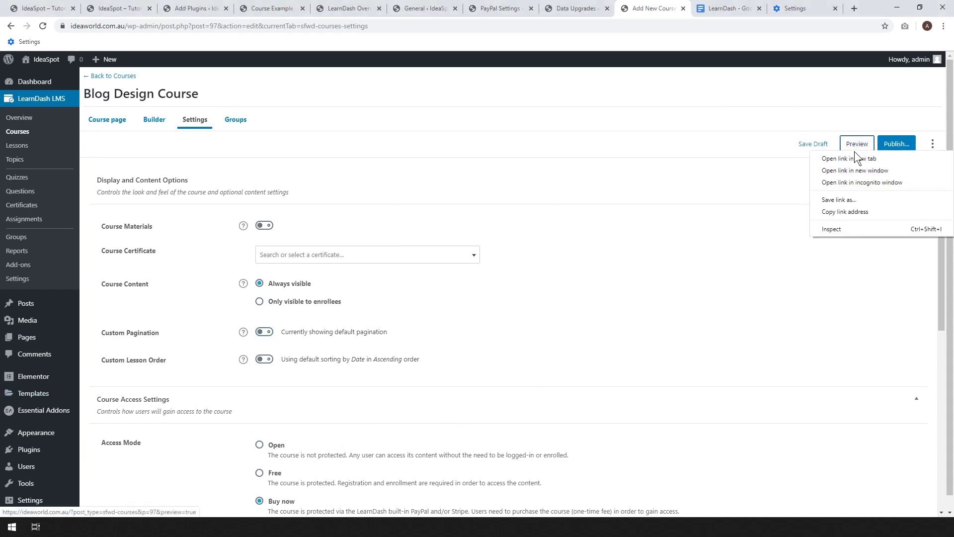
{"action": "left_click", "coordinate": [859, 159]}
{"action": "left_click", "coordinate": [665, 7]}
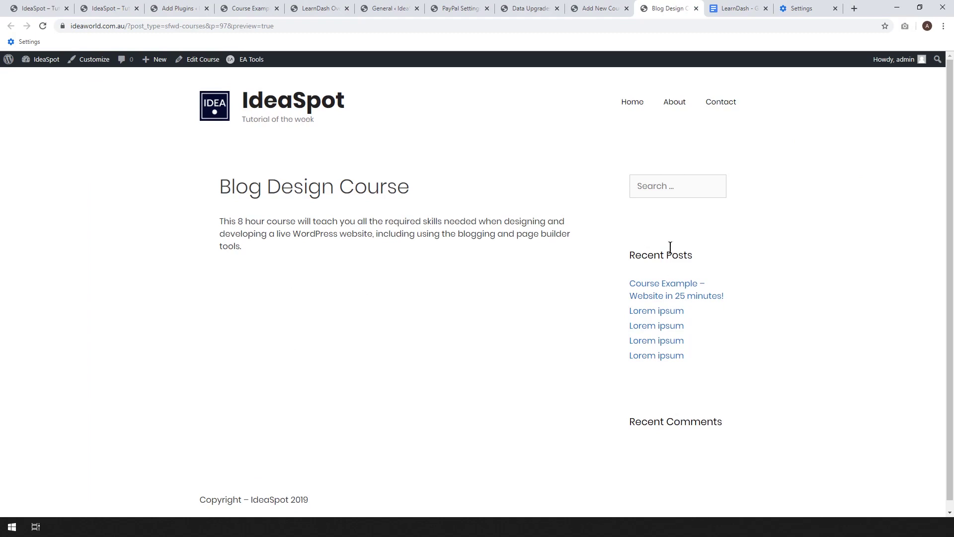
Open the Blog Design Course for editing in a new browser tab from its preview page.
{"action": "right_click", "coordinate": [198, 63]}
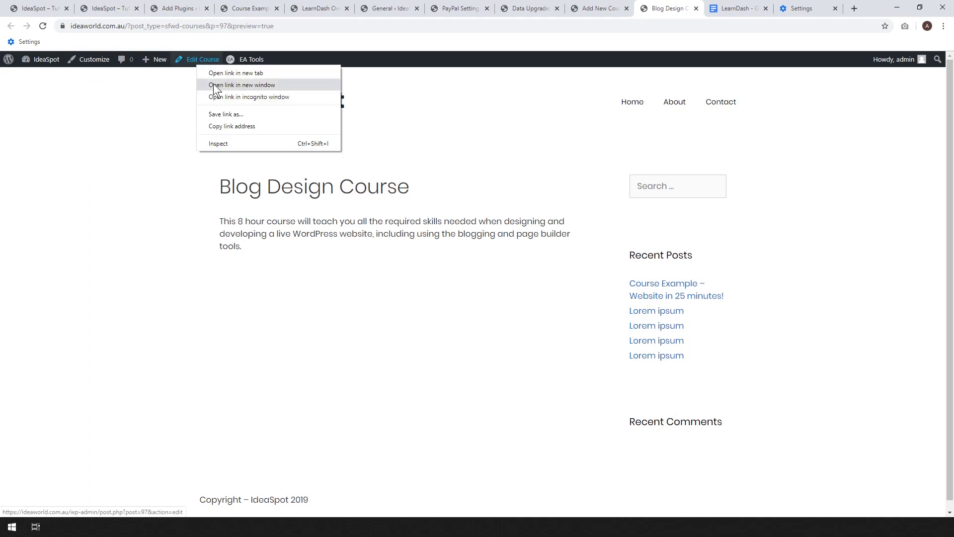
{"action": "left_click", "coordinate": [213, 75]}
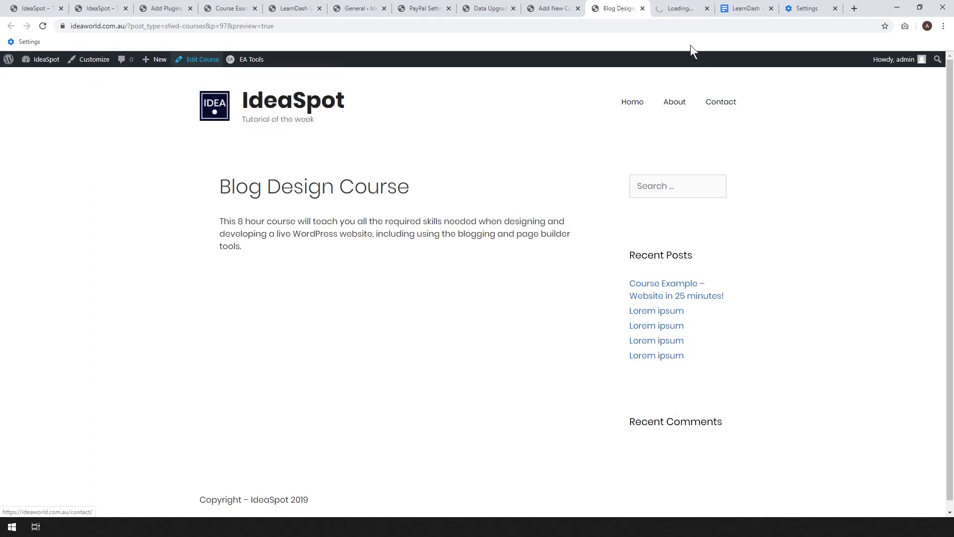
{"action": "left_click", "coordinate": [680, 11]}
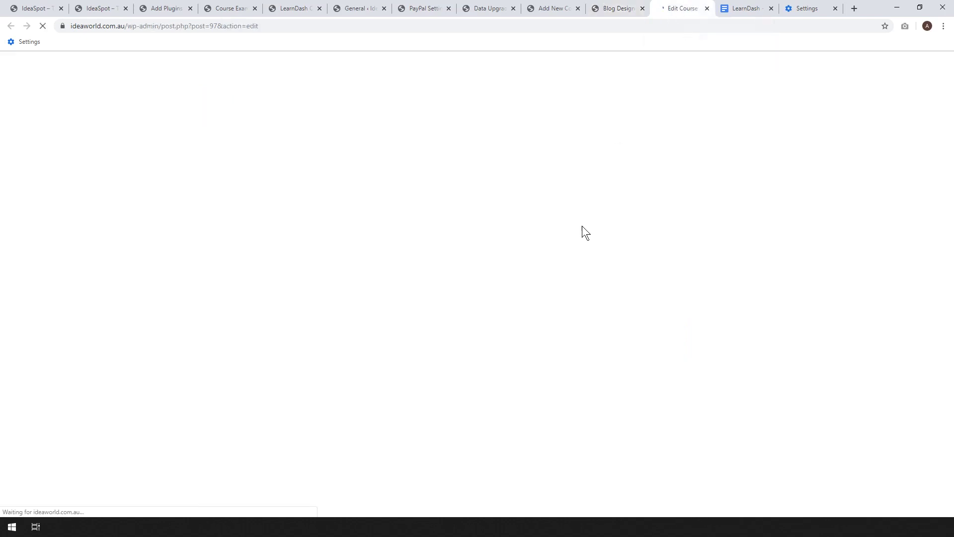
{"action": "scroll", "coordinate": [762, 306], "scroll_direction": "down", "scroll_amount": 1}
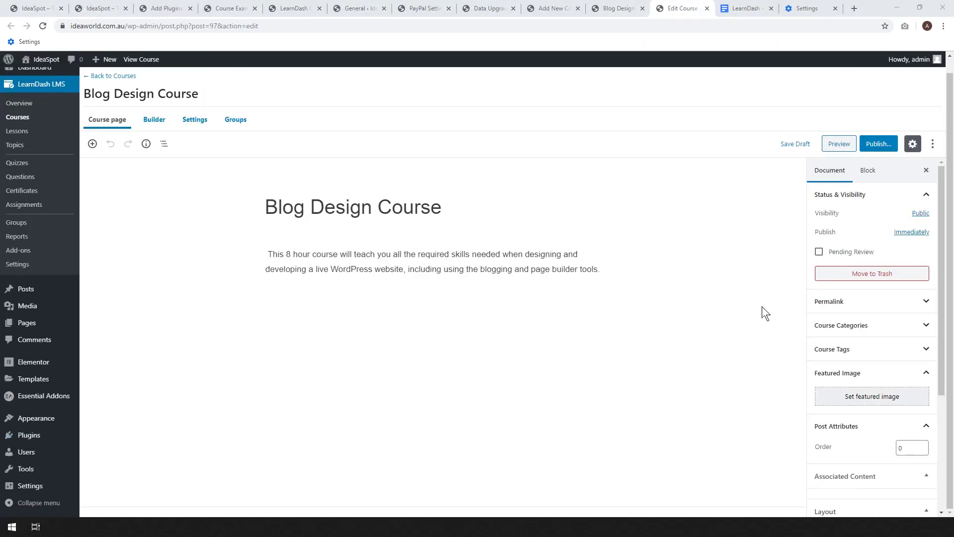
Set the course page's sidebar layout to Content (no sidebars) and publish the course.
{"action": "scroll", "coordinate": [873, 315], "scroll_direction": "down", "scroll_amount": 4}
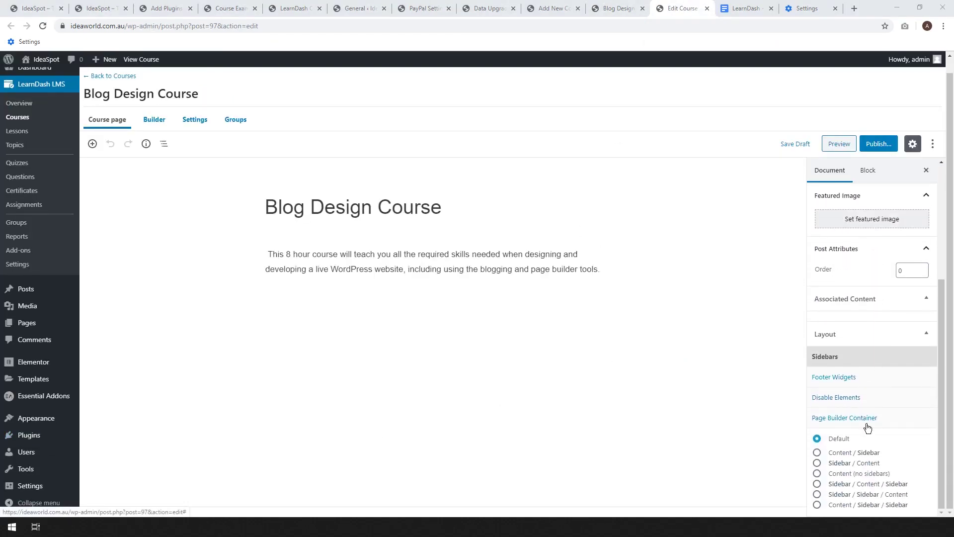
{"action": "left_click", "coordinate": [833, 475]}
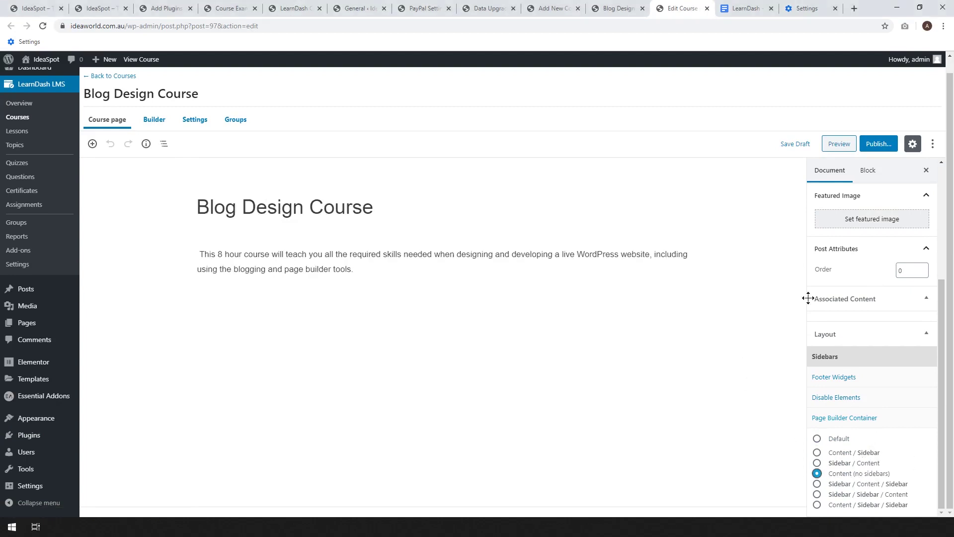
{"action": "left_click", "coordinate": [878, 144]}
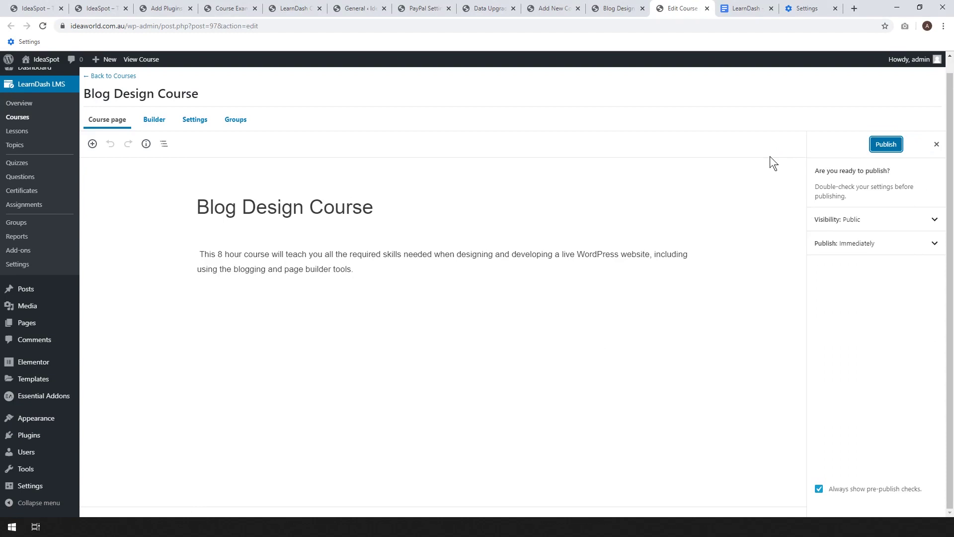
{"action": "left_click", "coordinate": [884, 145]}
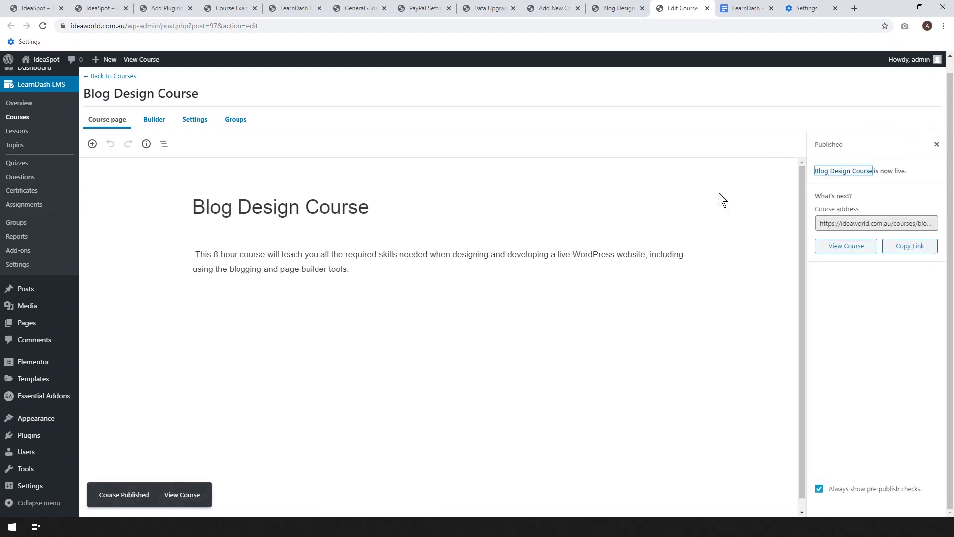
View the published course page in a new tab, and check it as a logged-out visitor in the incognito window.
{"action": "right_click", "coordinate": [841, 248]}
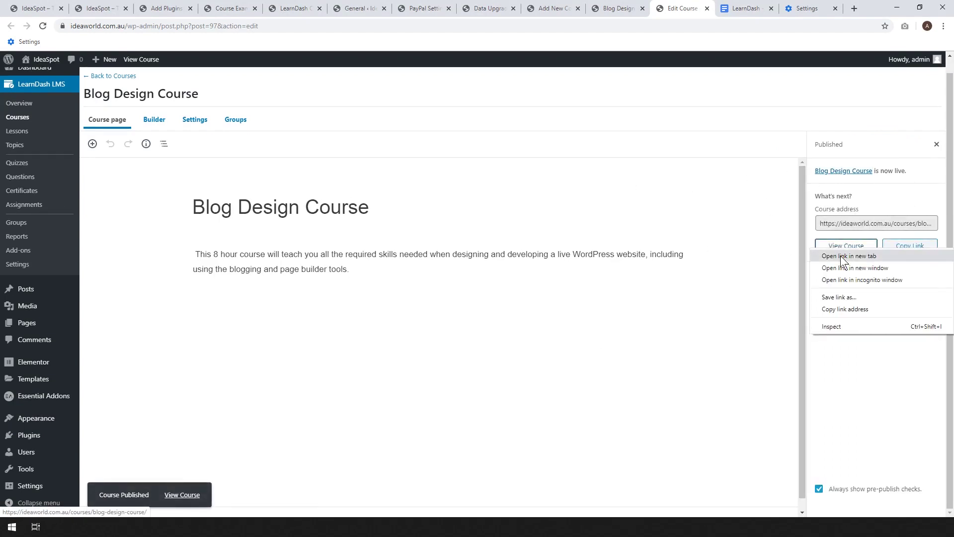
{"action": "left_click", "coordinate": [849, 256]}
{"action": "left_click", "coordinate": [692, 9]}
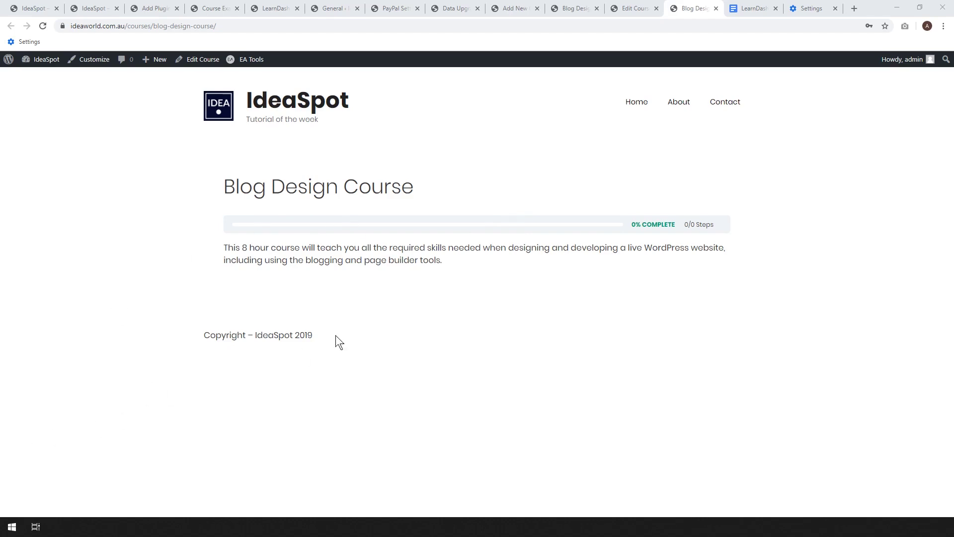
{"action": "mouse_move", "coordinate": [281, 527]}
{"action": "left_click", "coordinate": [311, 493]}
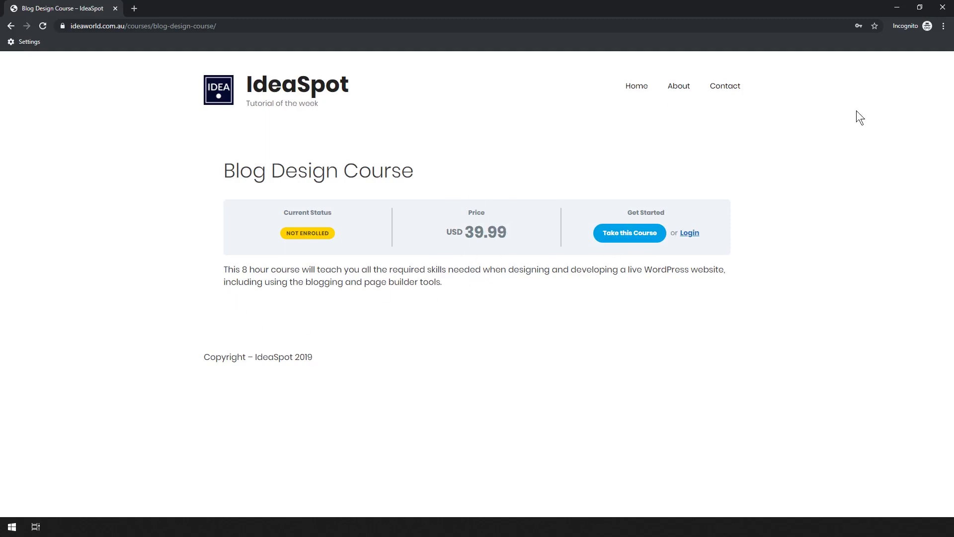
{"action": "left_click", "coordinate": [897, 7]}
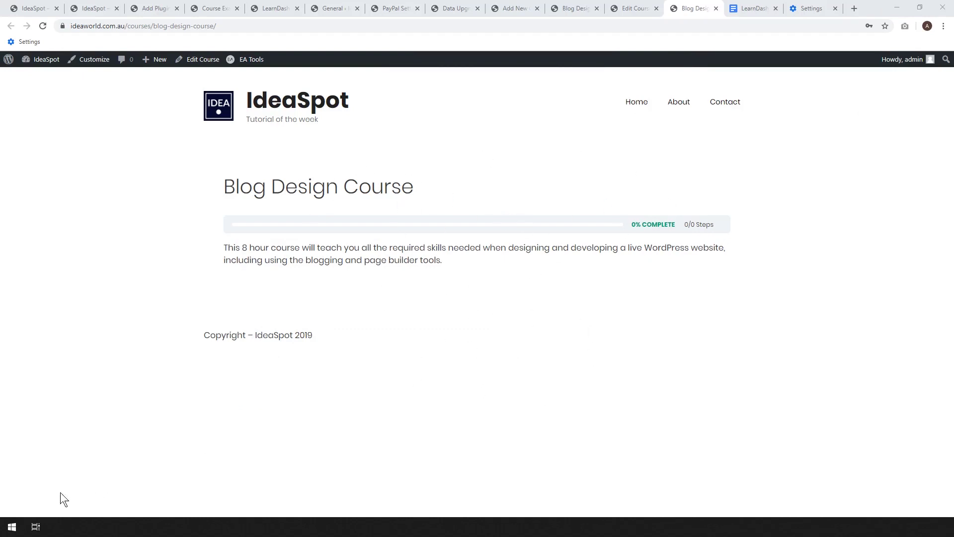
Insert the media library picture of the woman with a laptop below the course description and update the course.
{"action": "left_click", "coordinate": [632, 10]}
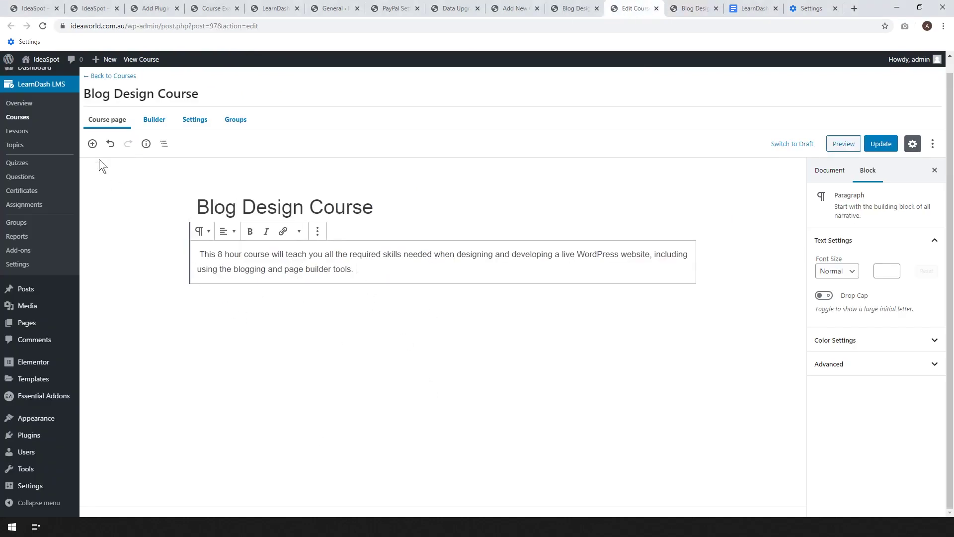
{"action": "left_click", "coordinate": [92, 144]}
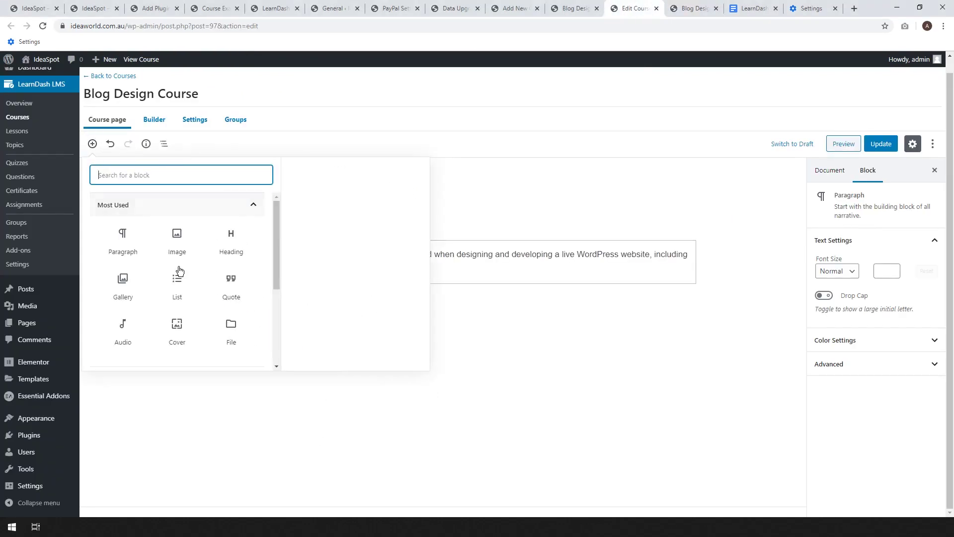
{"action": "scroll", "coordinate": [181, 283], "scroll_direction": "down", "scroll_amount": 5}
{"action": "scroll", "coordinate": [181, 283], "scroll_direction": "up", "scroll_amount": 5}
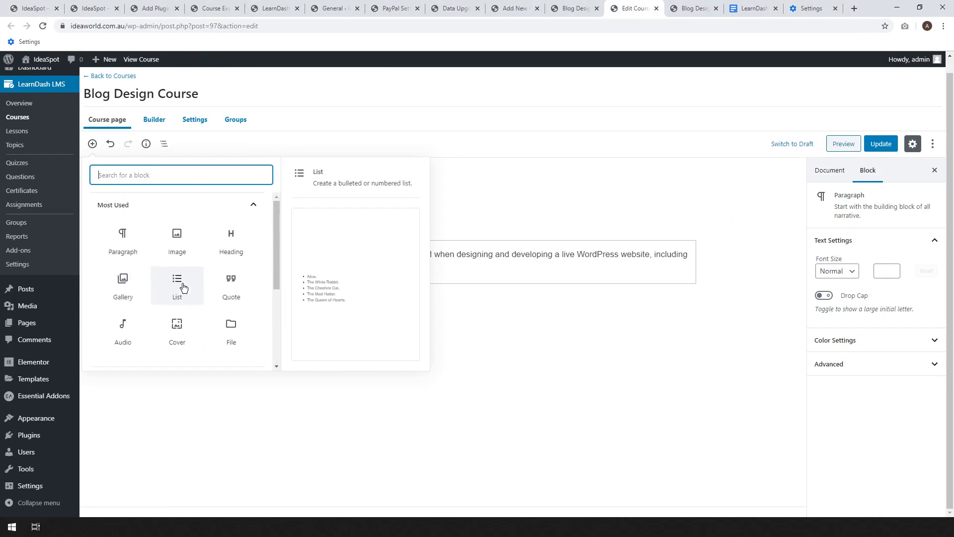
{"action": "left_click", "coordinate": [175, 243]}
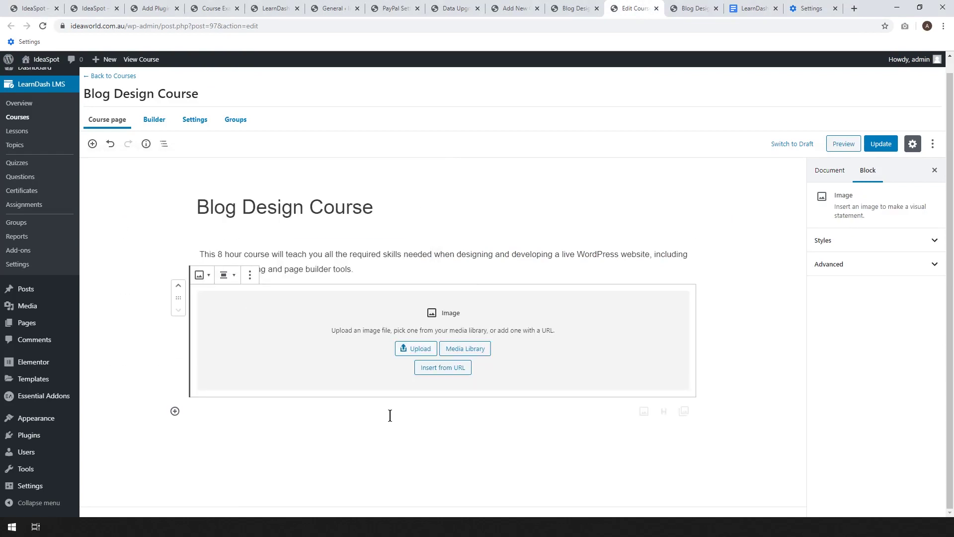
{"action": "left_click", "coordinate": [470, 350]}
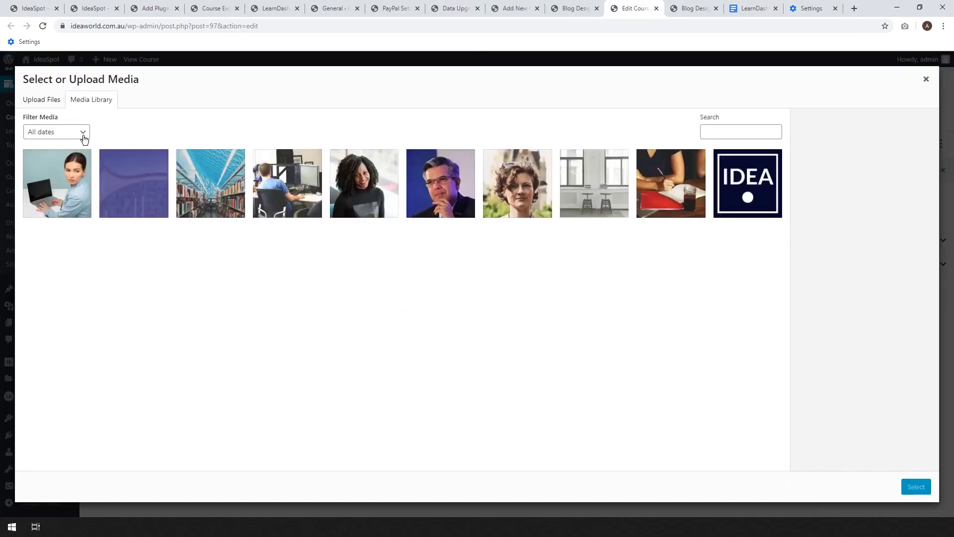
{"action": "left_click", "coordinate": [54, 211]}
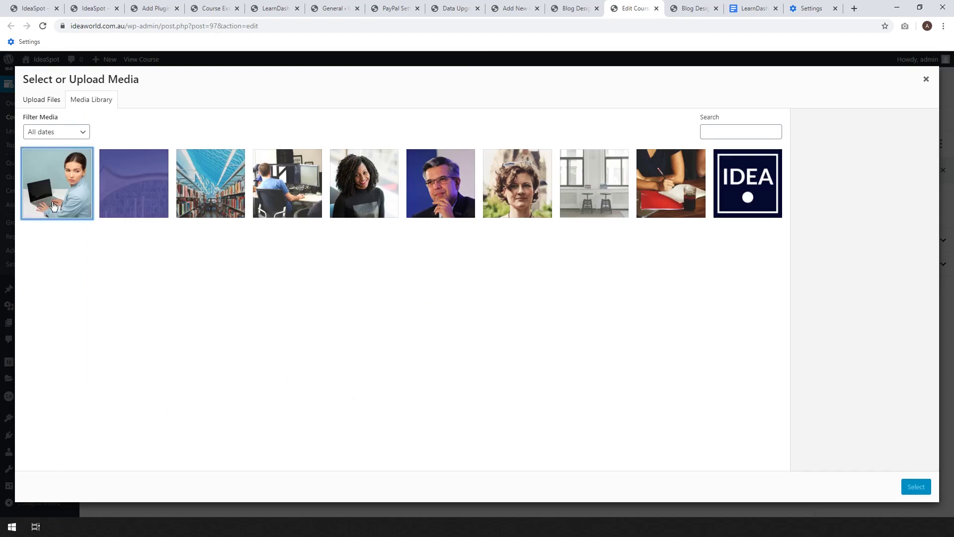
{"action": "left_click", "coordinate": [915, 488]}
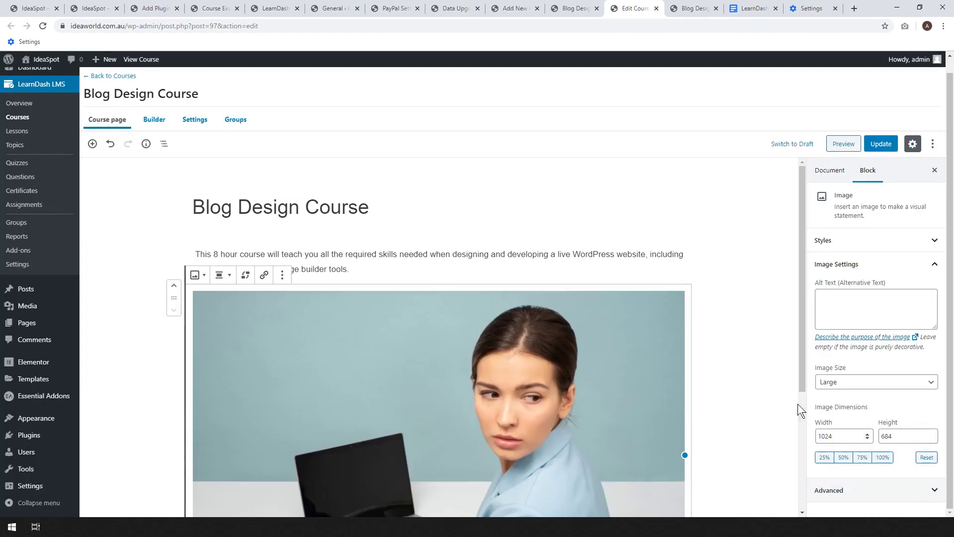
{"action": "left_click", "coordinate": [892, 144]}
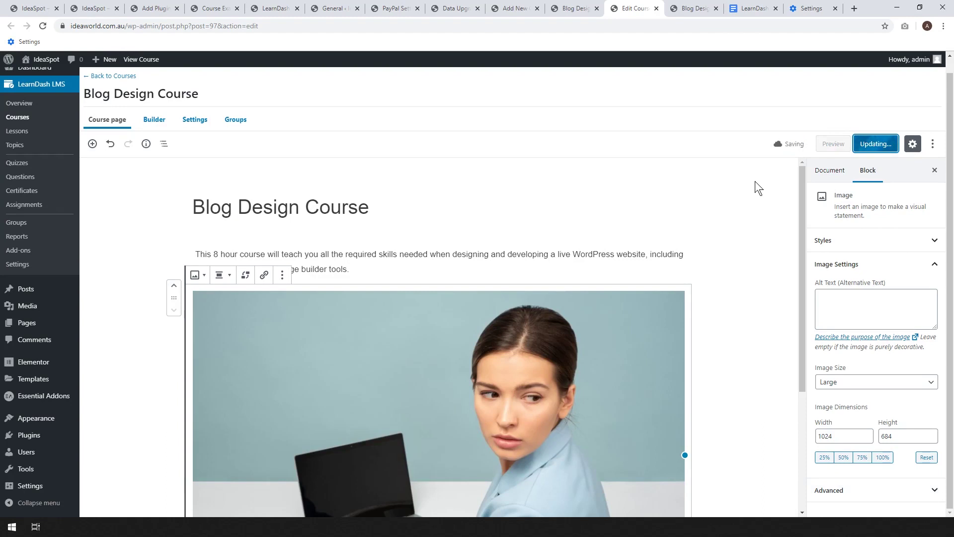
Reload the live course page to check the added image, and close its browser tab.
{"action": "left_click", "coordinate": [684, 8]}
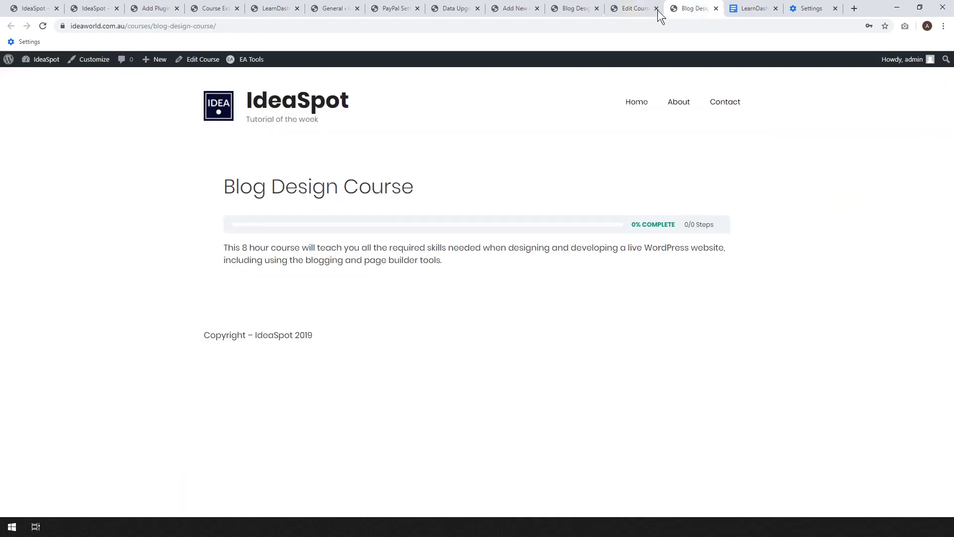
{"action": "left_click", "coordinate": [42, 28]}
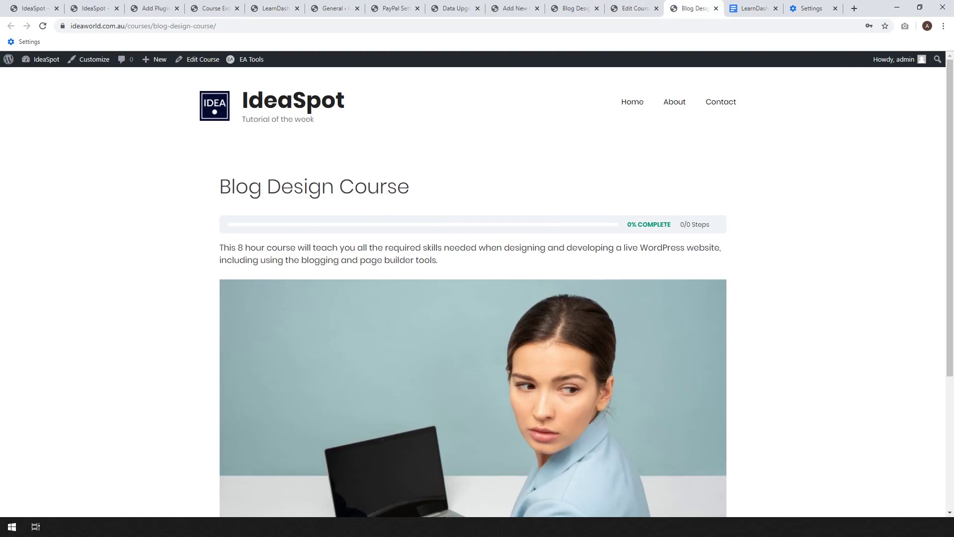
{"action": "key", "text": "ctrl+w"}
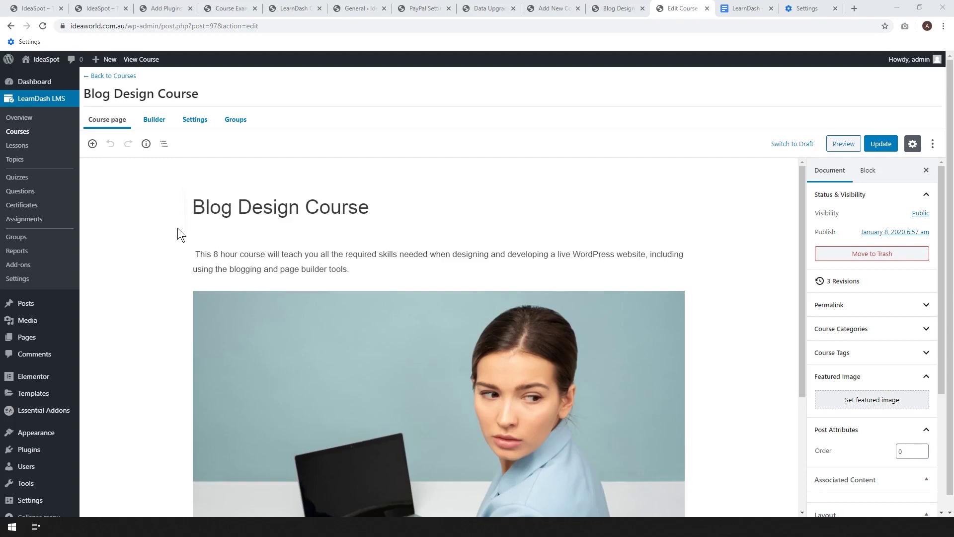
Add a lesson titled "Setting up your Blog" in the course builder, copying its title from the LearnDash document, and update the course.
{"action": "left_click", "coordinate": [154, 119]}
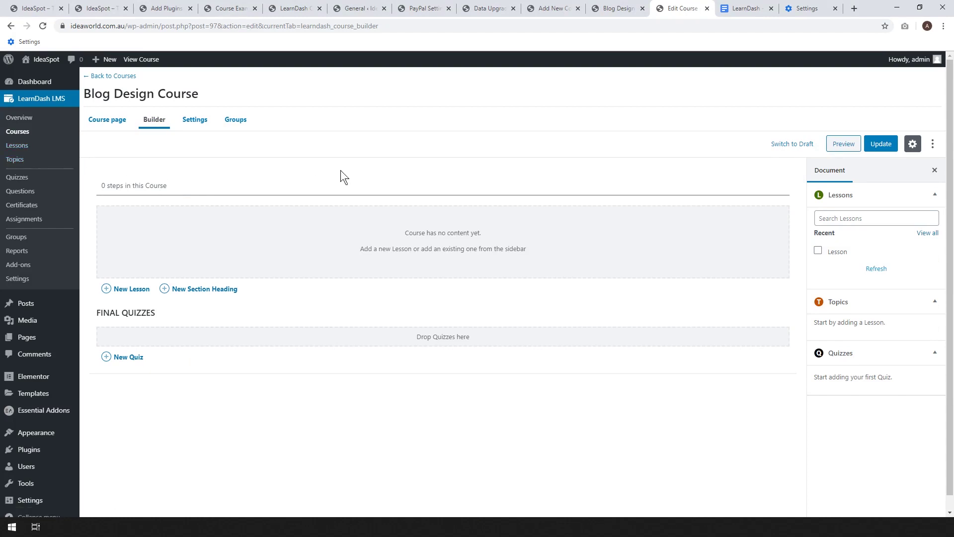
{"action": "left_click", "coordinate": [129, 292]}
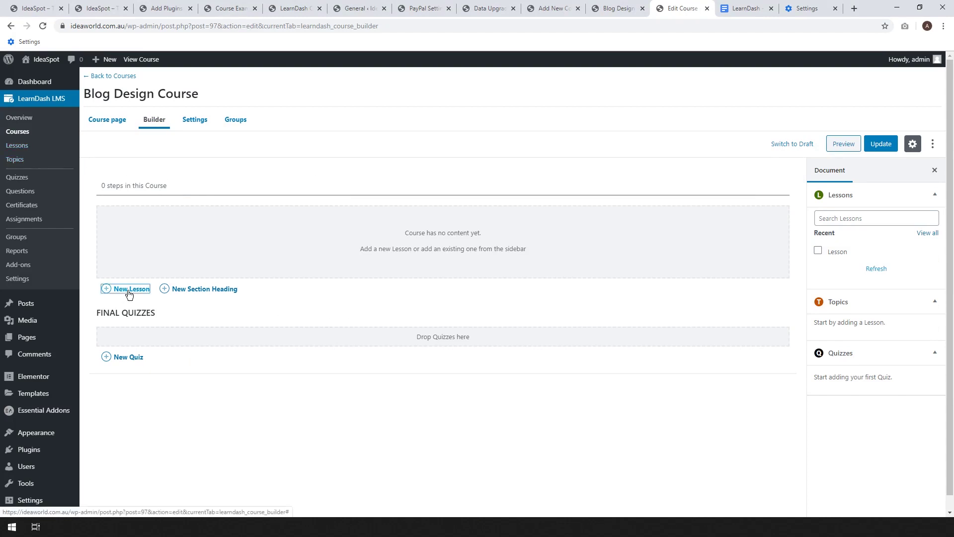
{"action": "left_click", "coordinate": [745, 6]}
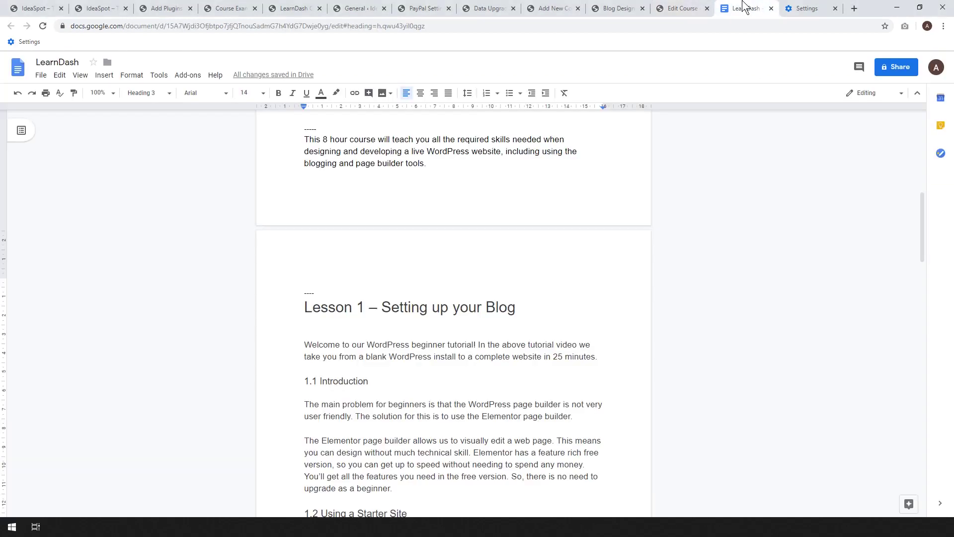
{"action": "left_click_drag", "start_coordinate": [517, 308], "coordinate": [386, 308]}
{"action": "key", "text": "ctrl+c"}
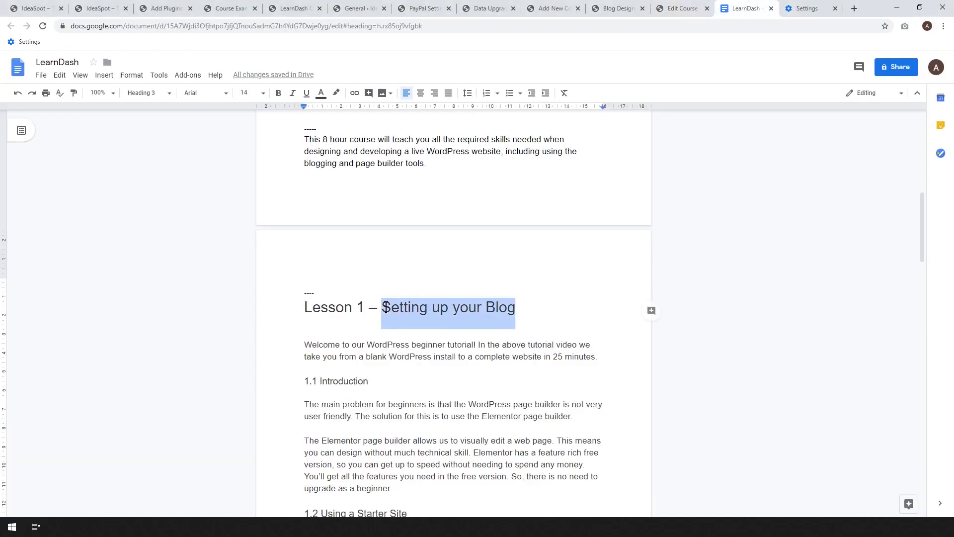
{"action": "left_click", "coordinate": [685, 7]}
{"action": "key", "text": "ctrl+v"}
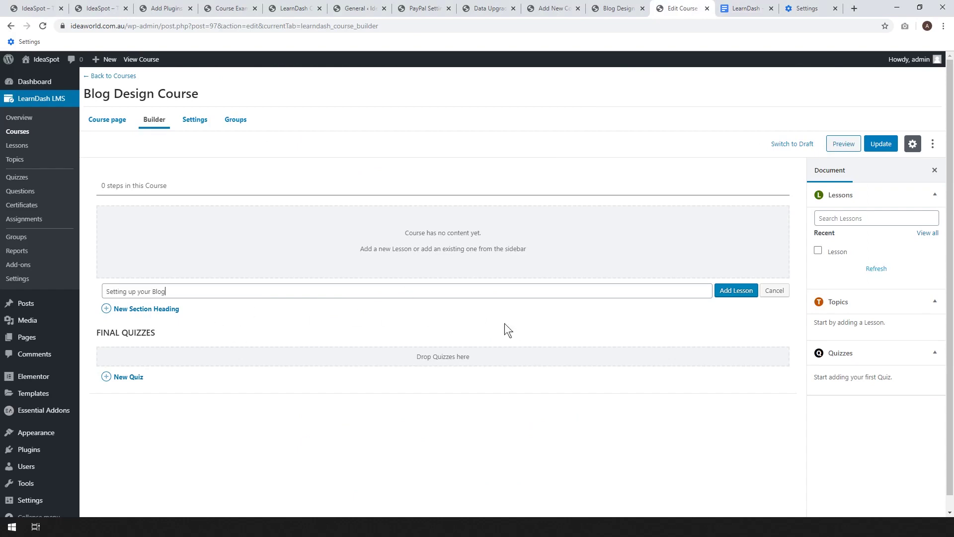
{"action": "left_click", "coordinate": [746, 290]}
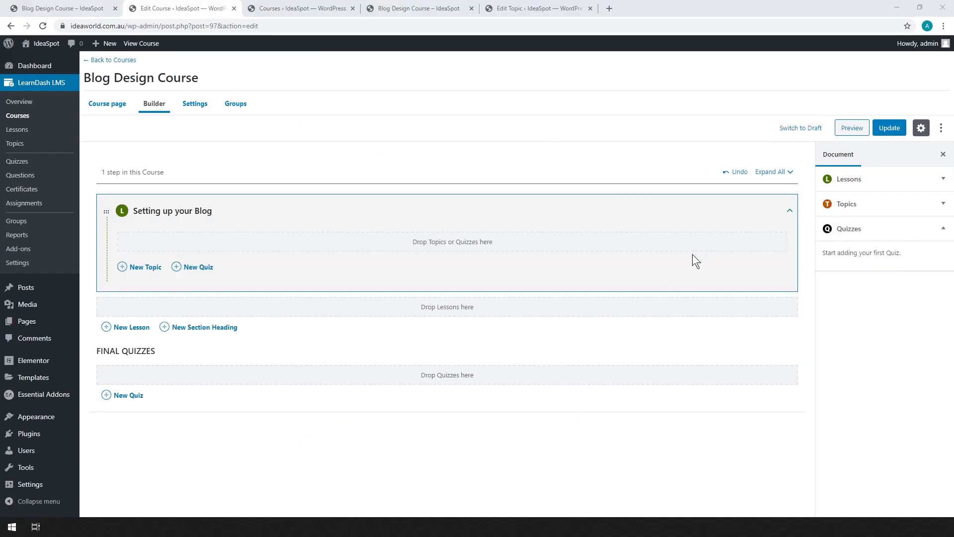
{"action": "left_click", "coordinate": [890, 129]}
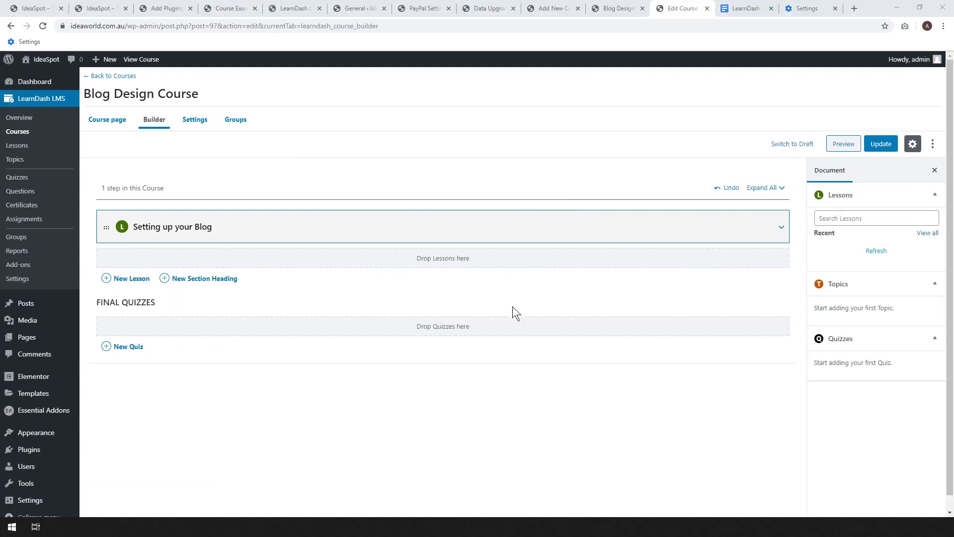
Open the "Setting up your Blog" lesson for editing in a new browser tab.
{"action": "right_click", "coordinate": [735, 231]}
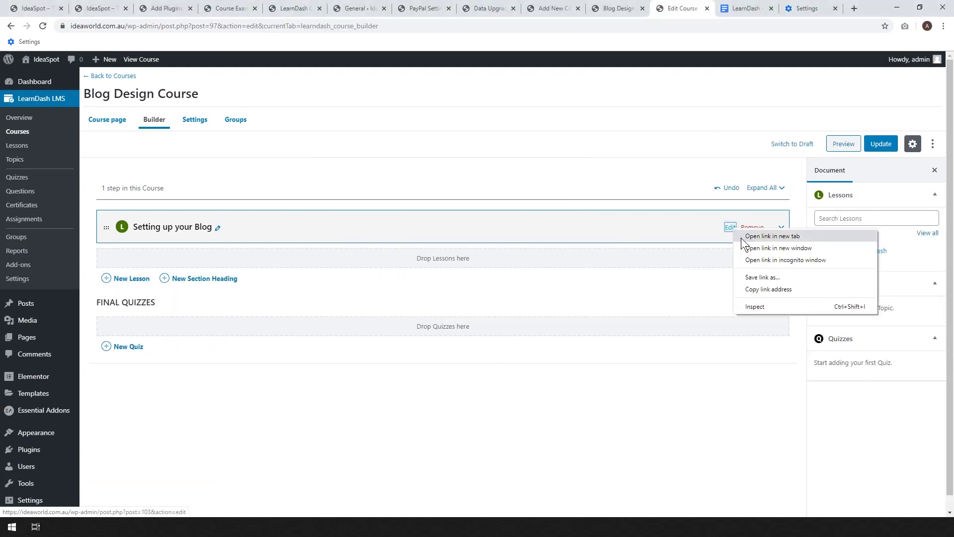
{"action": "left_click", "coordinate": [741, 238]}
{"action": "left_click", "coordinate": [695, 8]}
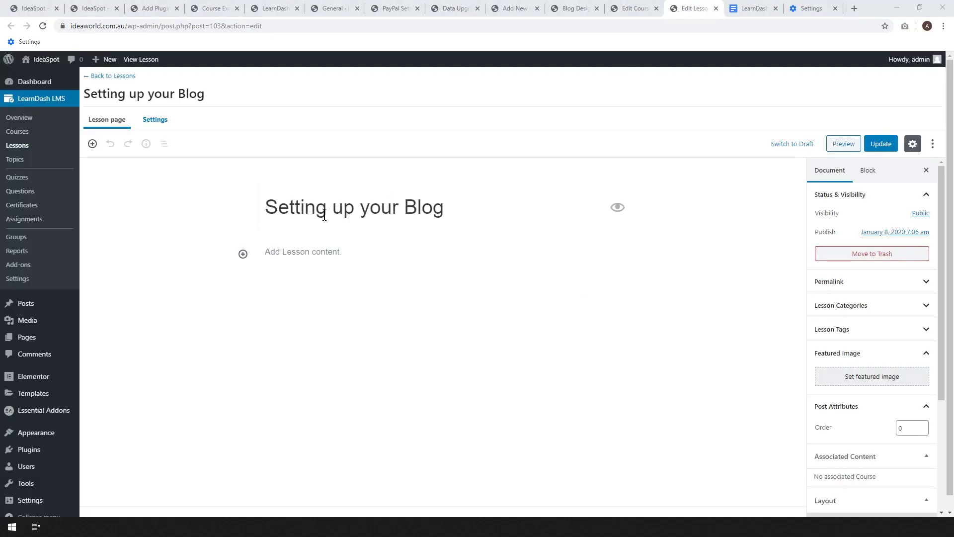
Copy the "Welcome to our WordPress beginner tutorial!" paragraph from the LearnDash document into the lesson content and update the lesson.
{"action": "left_click", "coordinate": [749, 10]}
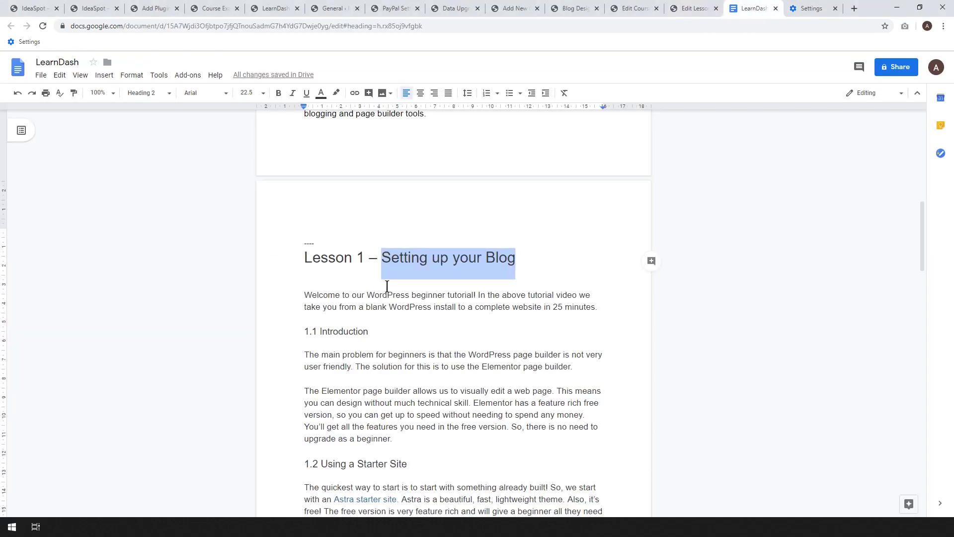
{"action": "left_click_drag", "start_coordinate": [601, 309], "coordinate": [303, 295]}
{"action": "key", "text": "ctrl+c"}
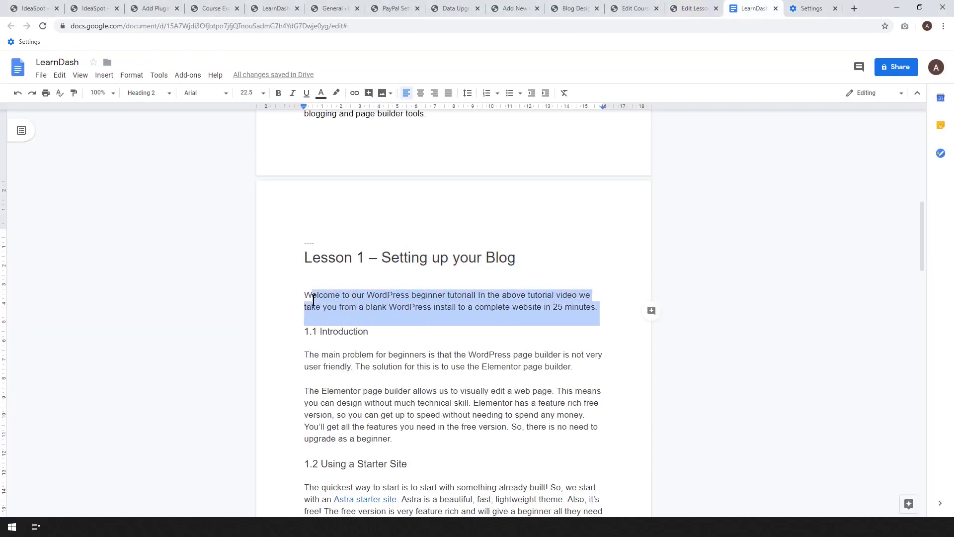
{"action": "left_click", "coordinate": [692, 8]}
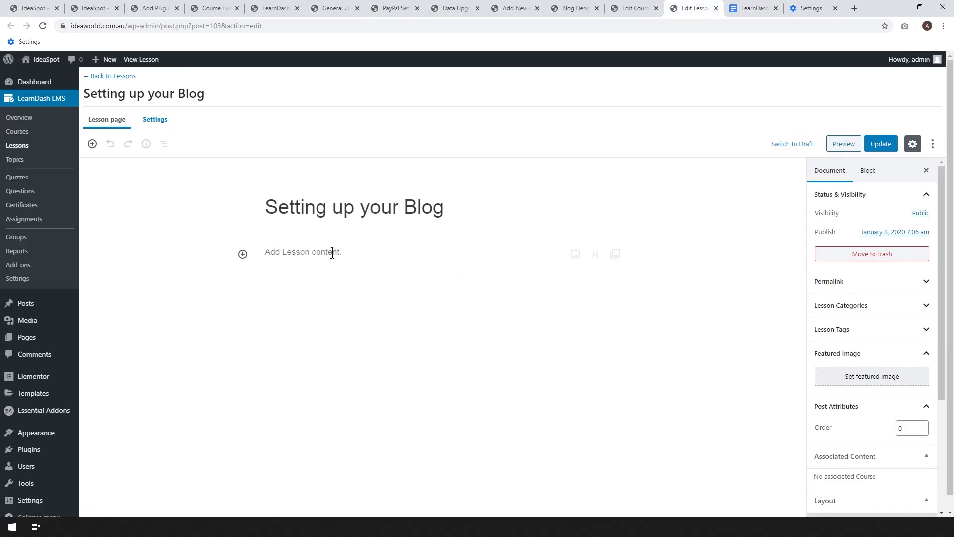
{"action": "left_click", "coordinate": [312, 254]}
{"action": "key", "text": "ctrl+v"}
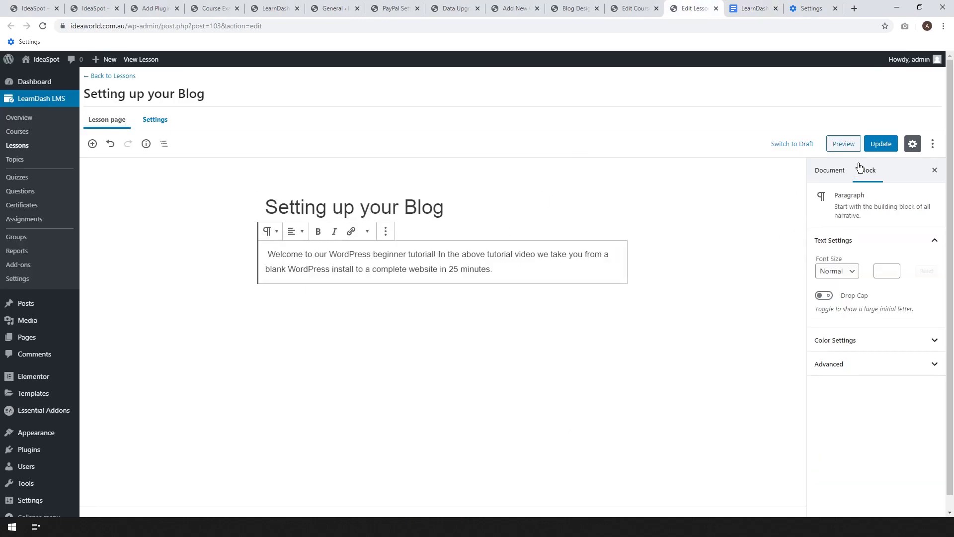
{"action": "left_click", "coordinate": [881, 145]}
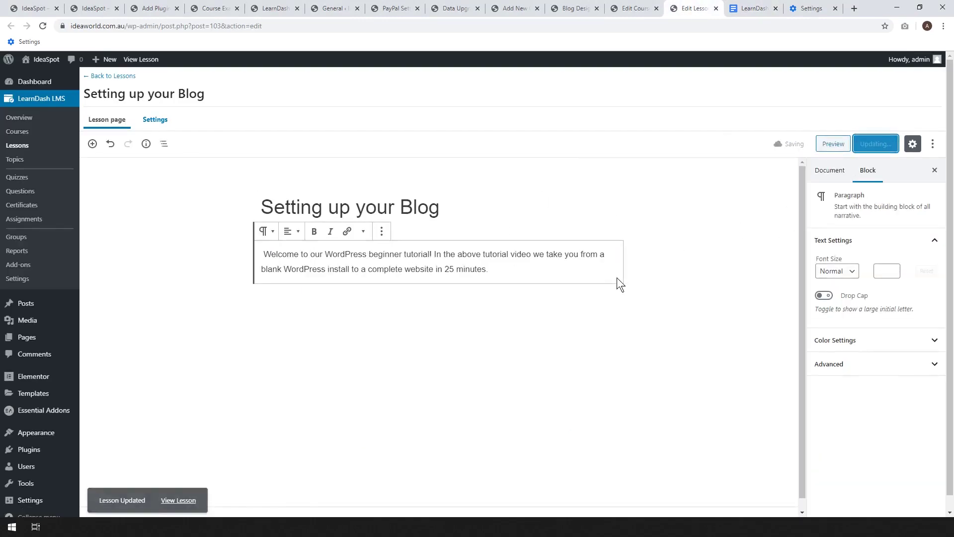
View the updated "Setting up your Blog" lesson page in a new browser tab.
{"action": "right_click", "coordinate": [174, 499]}
{"action": "right_click", "coordinate": [166, 495]}
{"action": "left_click", "coordinate": [189, 416]}
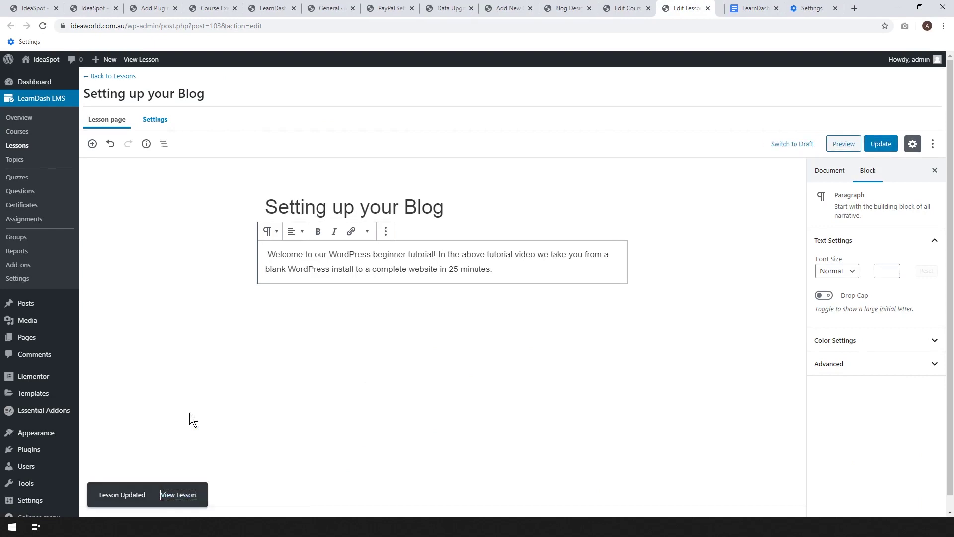
{"action": "left_click", "coordinate": [699, 7]}
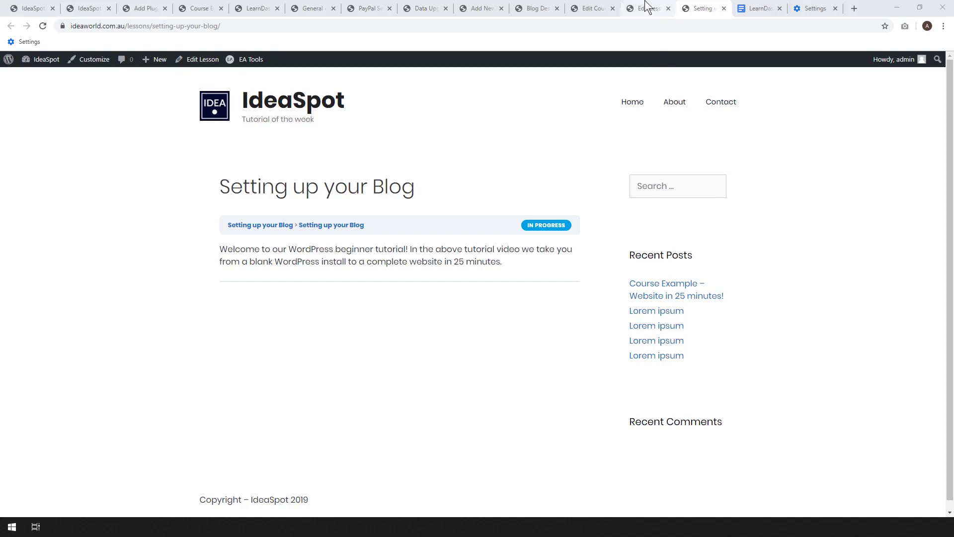
Open the theme customizer for the "Setting up your Blog" lesson page in a new browser tab.
{"action": "left_click", "coordinate": [629, 11]}
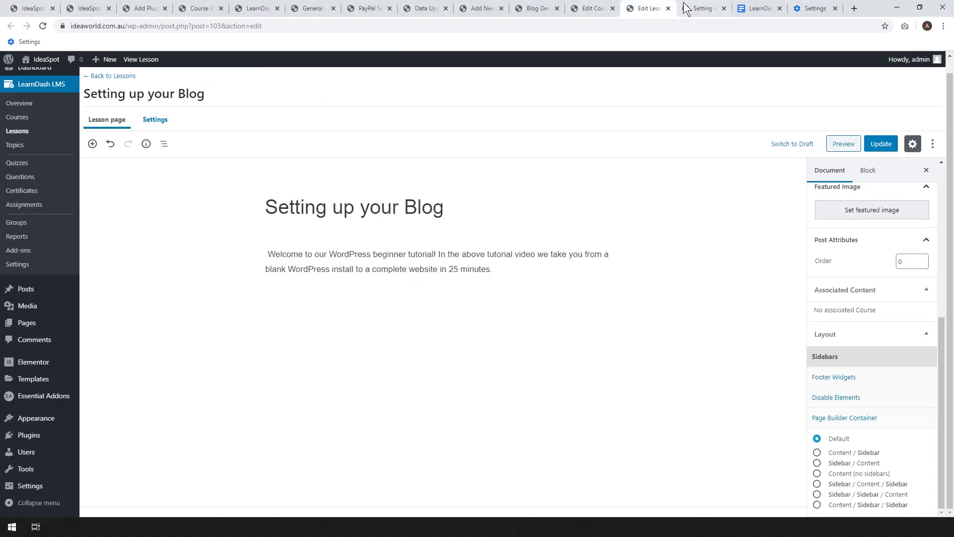
{"action": "left_click", "coordinate": [699, 9]}
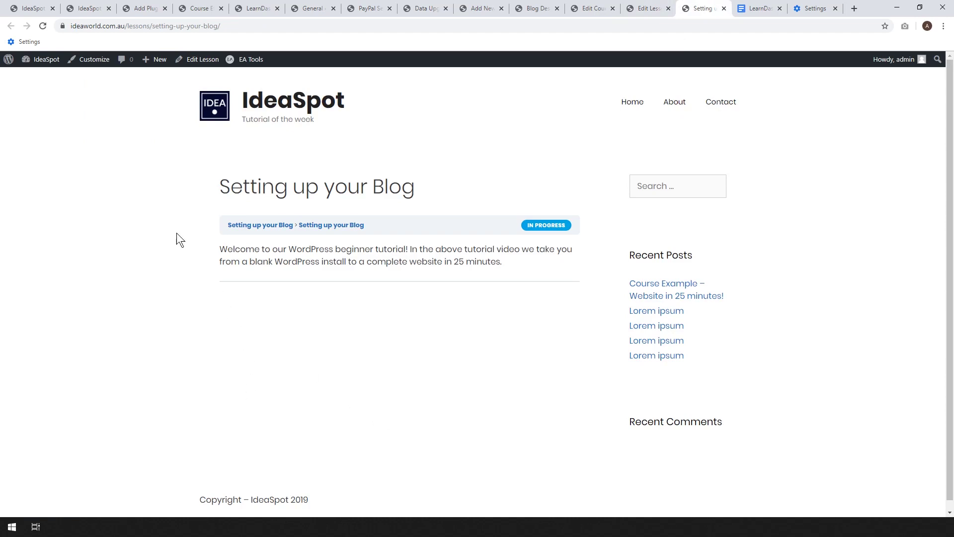
{"action": "right_click", "coordinate": [91, 59]}
{"action": "left_click", "coordinate": [112, 70]}
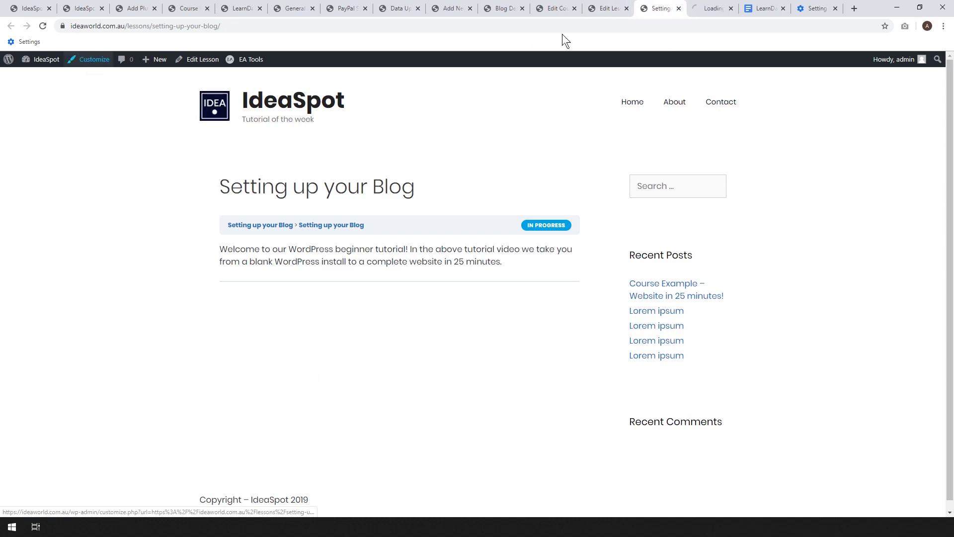
{"action": "left_click", "coordinate": [700, 9]}
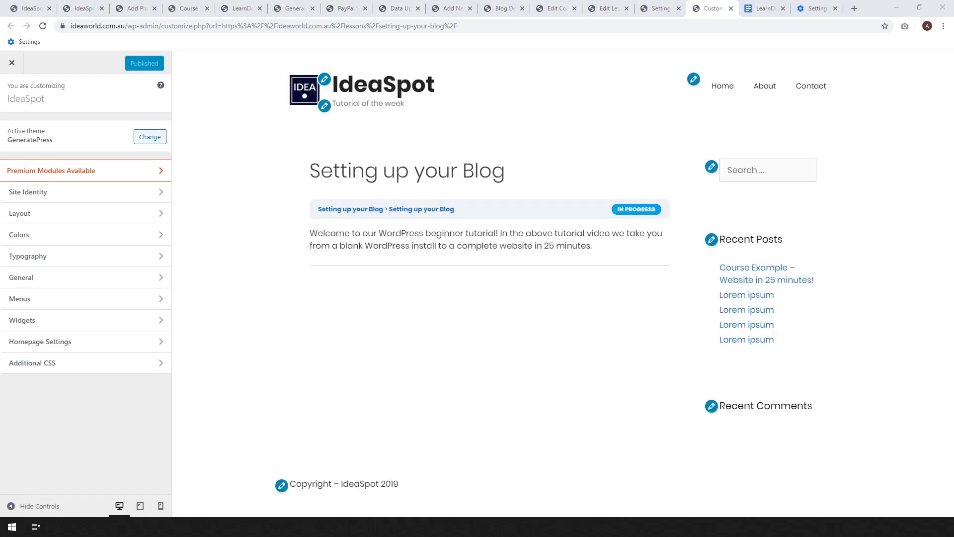
Set the single post sidebar layout to Content (no sidebars), publish the change and reload the lesson page.
{"action": "left_click", "coordinate": [20, 214]}
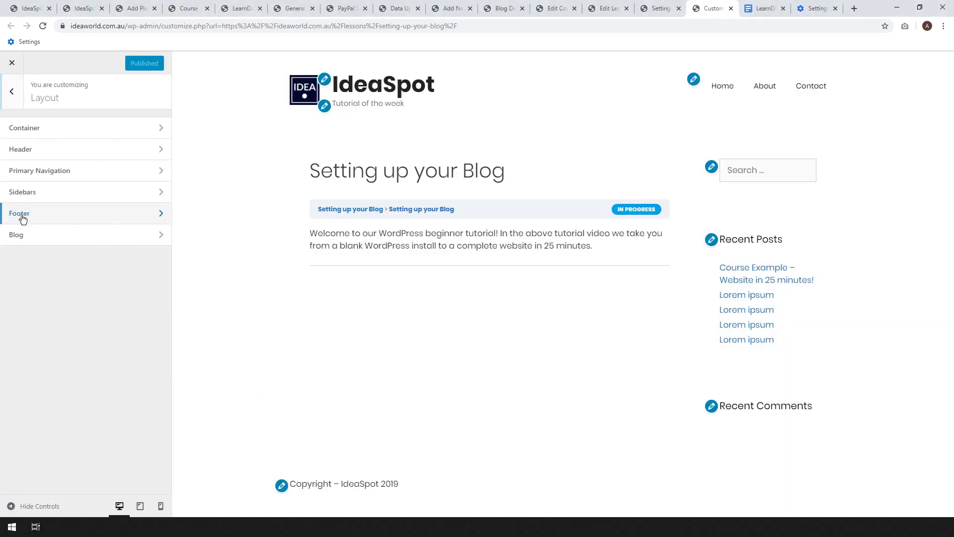
{"action": "left_click", "coordinate": [47, 198]}
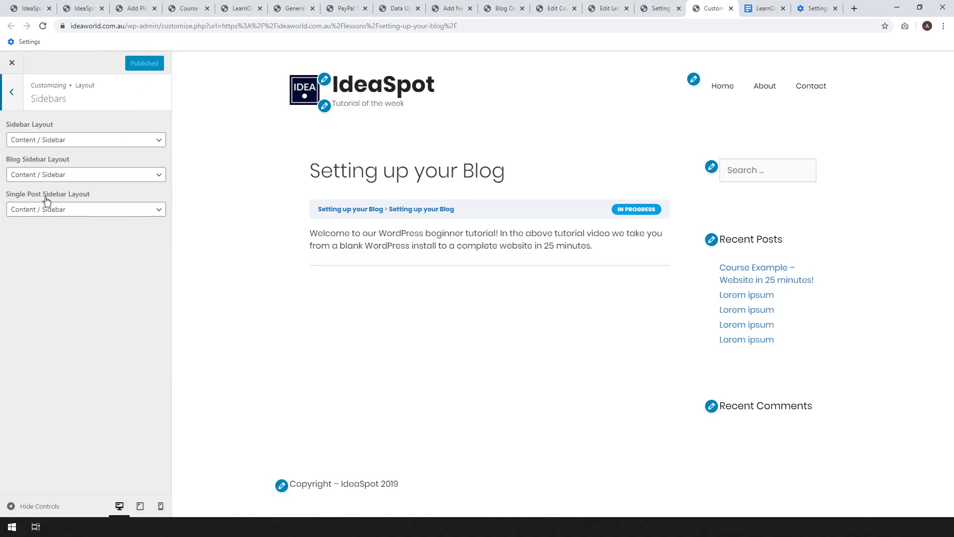
{"action": "left_click", "coordinate": [74, 210]}
{"action": "left_click", "coordinate": [75, 238]}
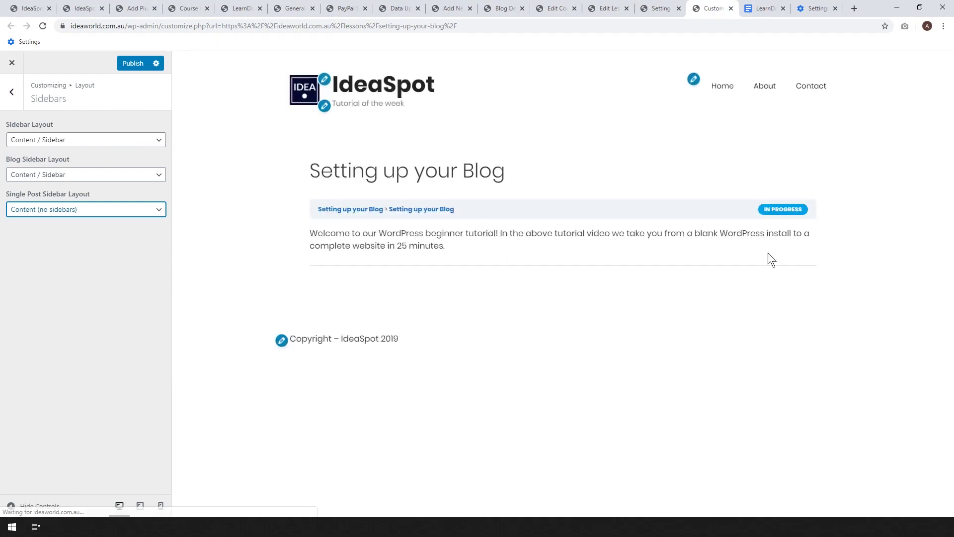
{"action": "left_click", "coordinate": [129, 65]}
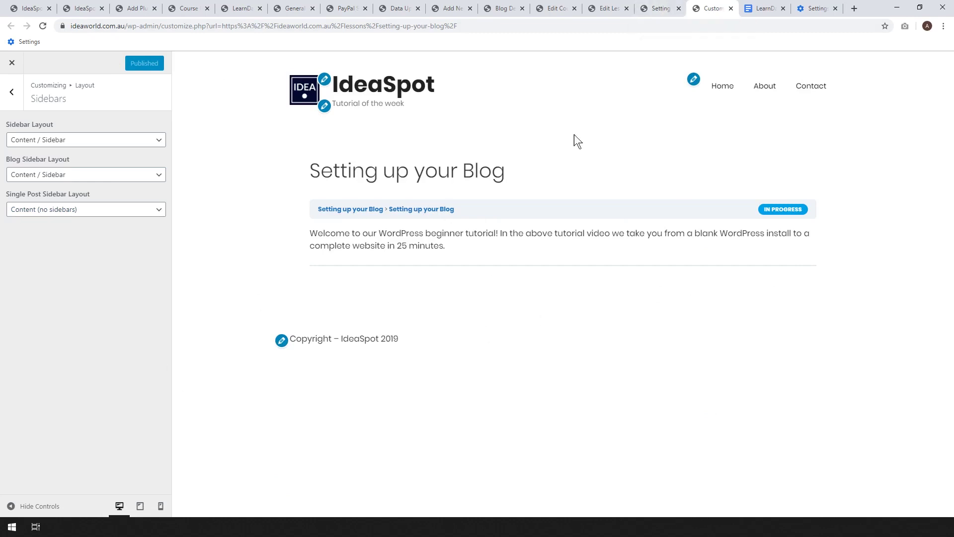
{"action": "left_click", "coordinate": [663, 8]}
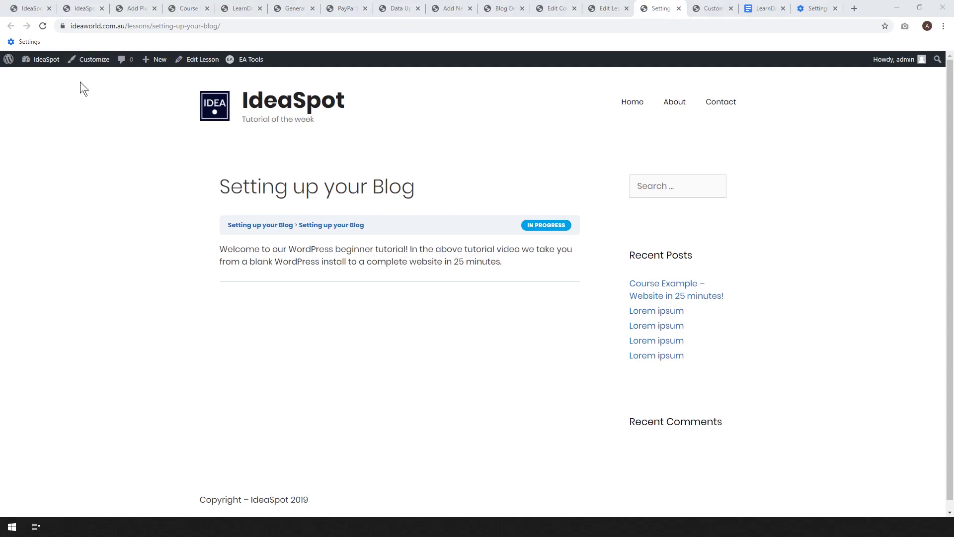
{"action": "left_click", "coordinate": [43, 25]}
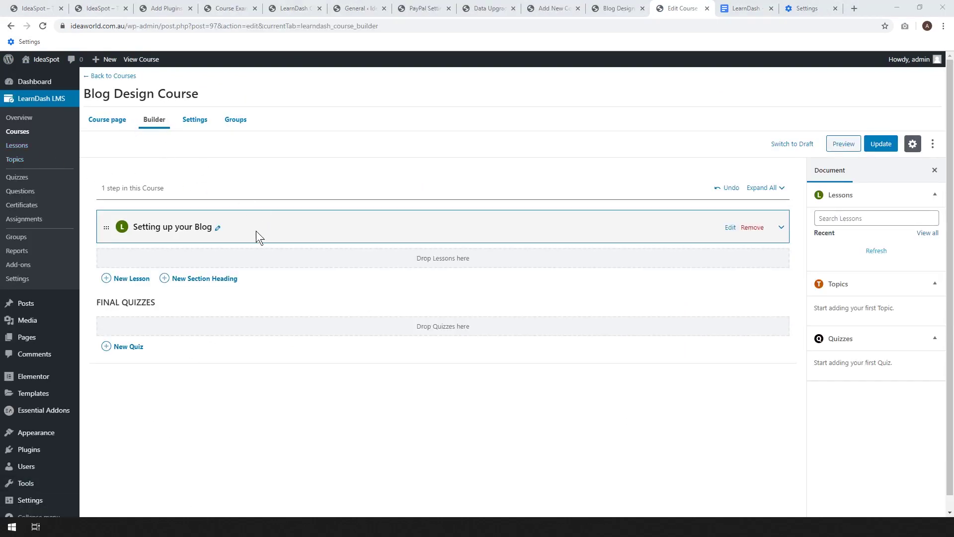
Add a topic titled "Introduction" under the "Setting up your Blog" lesson, copying its title from the LearnDash document, and update the course.
{"action": "left_click", "coordinate": [782, 230]}
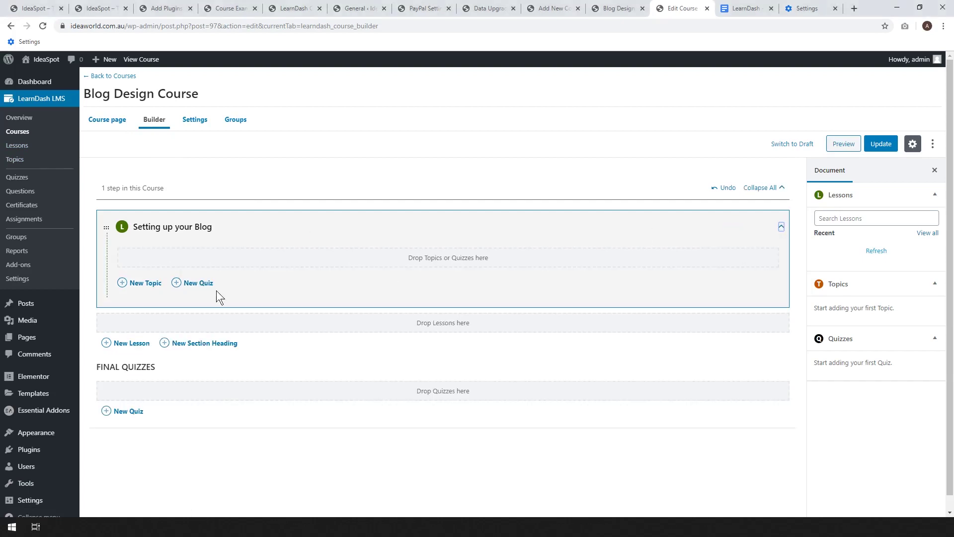
{"action": "left_click", "coordinate": [138, 287]}
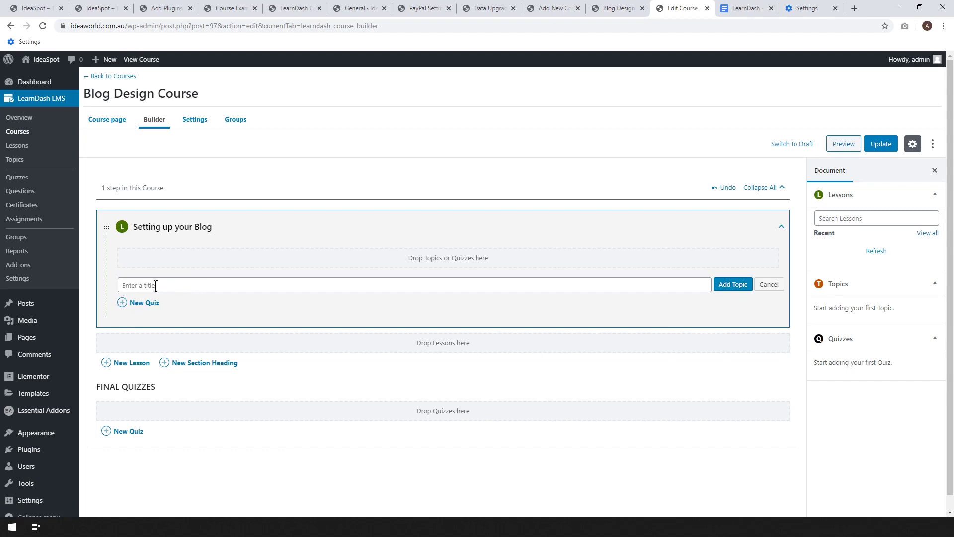
{"action": "left_click", "coordinate": [739, 6]}
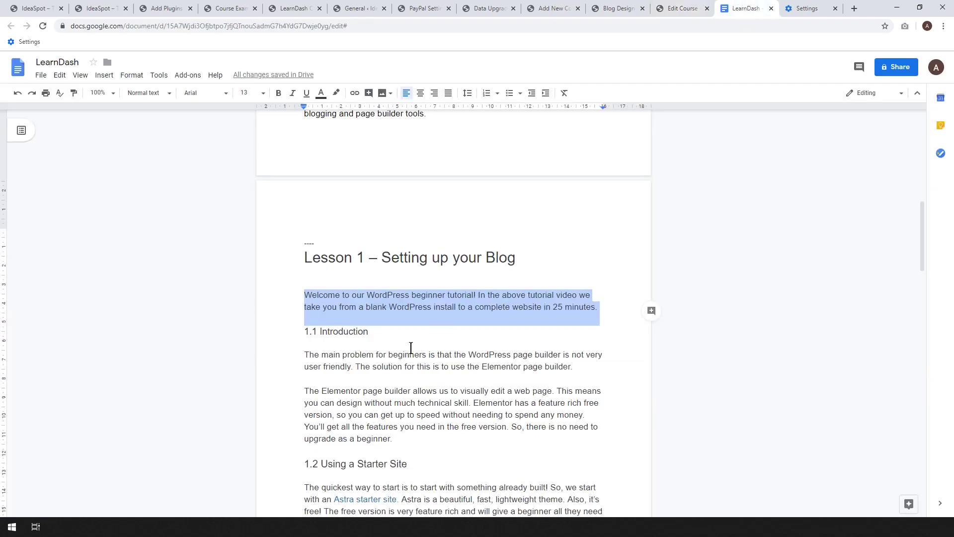
{"action": "scroll", "coordinate": [391, 341], "scroll_direction": "down", "scroll_amount": 1}
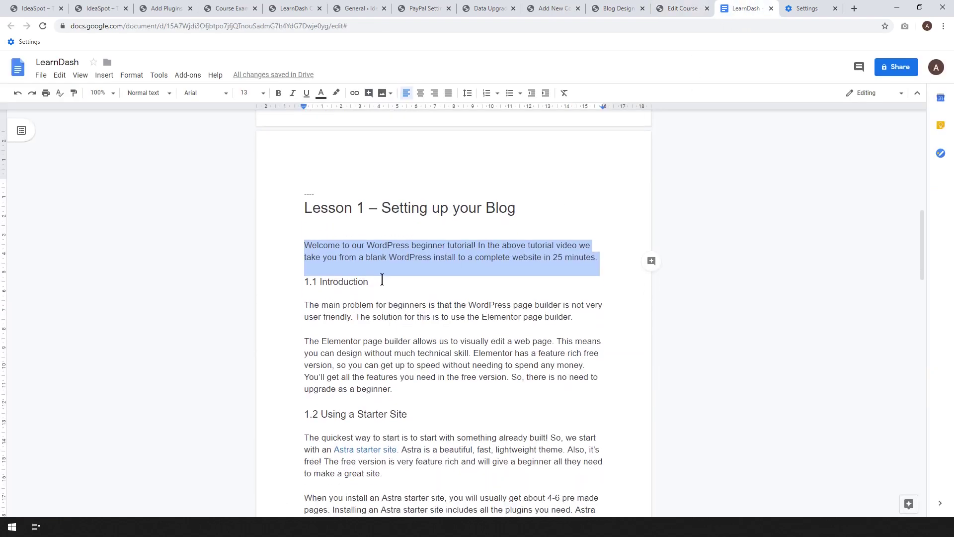
{"action": "double_click", "coordinate": [355, 281]}
{"action": "key", "text": "ctrl+c"}
{"action": "left_click", "coordinate": [683, 8]}
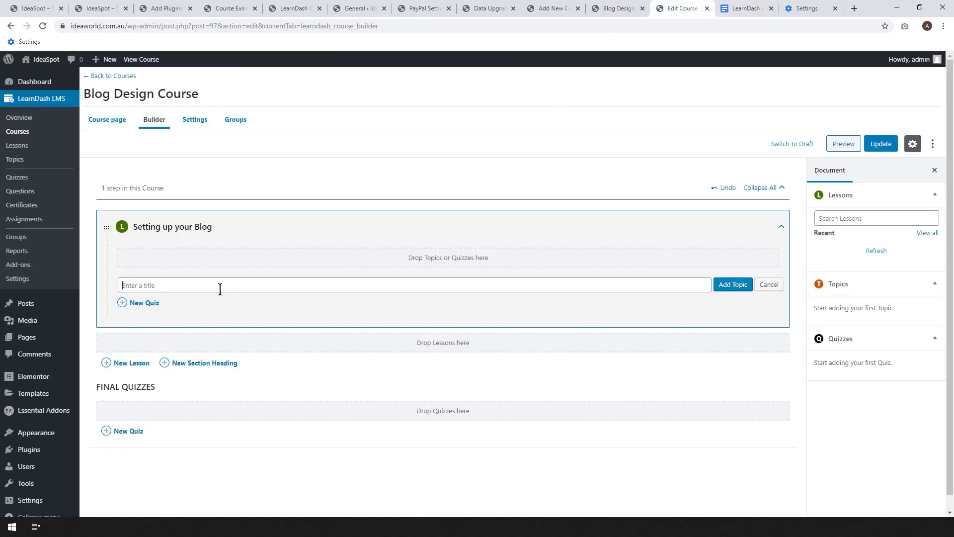
{"action": "key", "text": "ctrl+v"}
{"action": "left_click", "coordinate": [738, 284]}
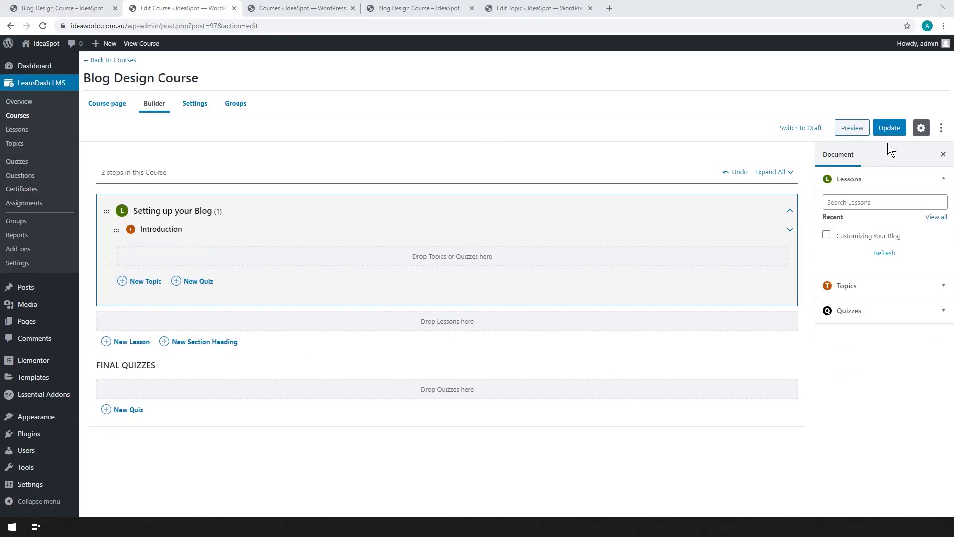
{"action": "left_click", "coordinate": [892, 131]}
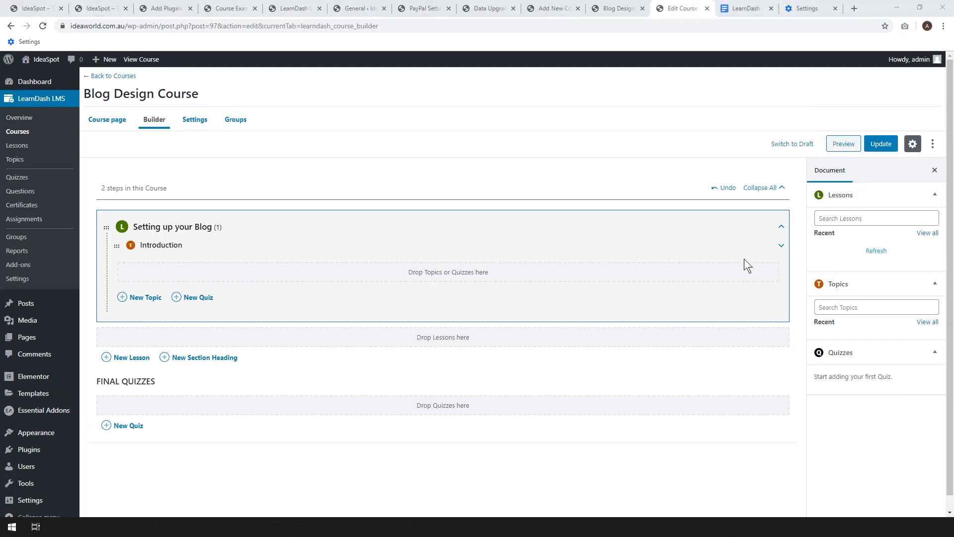
Open the "Introduction" topic for editing in a new browser tab.
{"action": "right_click", "coordinate": [734, 247]}
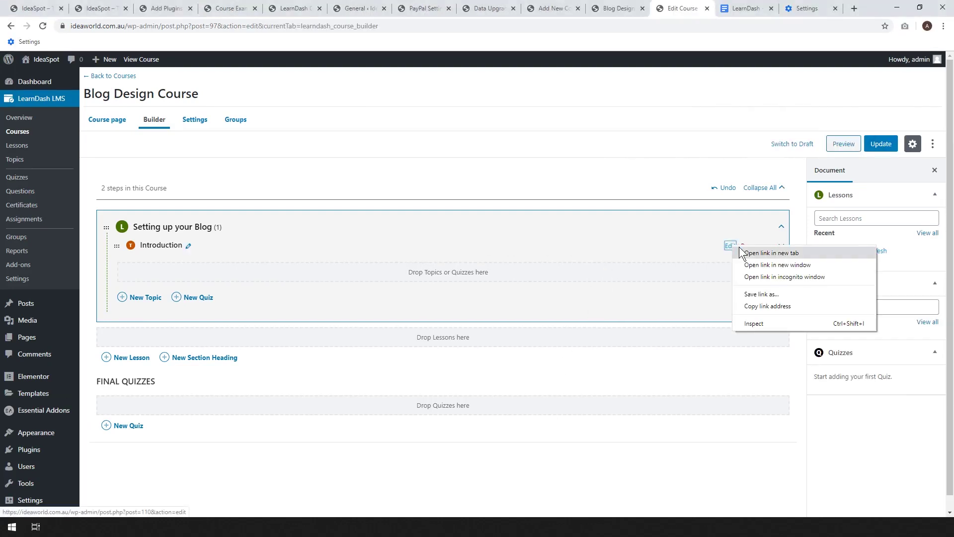
{"action": "left_click", "coordinate": [741, 251]}
{"action": "left_click", "coordinate": [687, 7]}
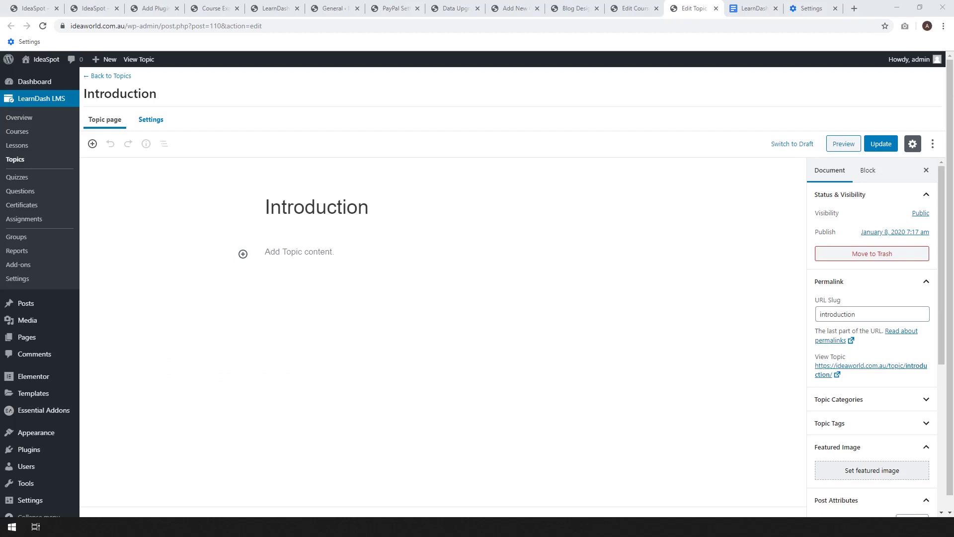
Copy the two paragraphs of section 1.1 Introduction from the LearnDash document into the topic content.
{"action": "left_click", "coordinate": [753, 8]}
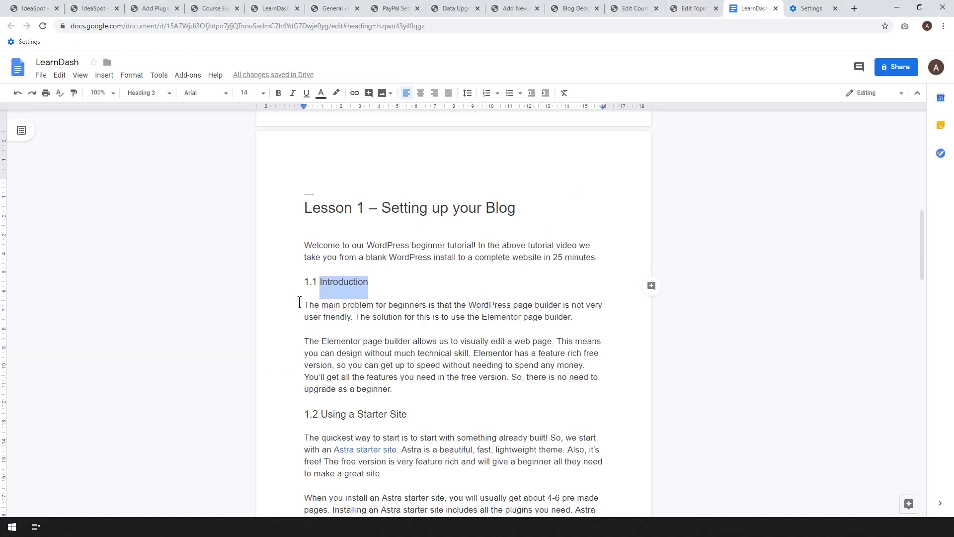
{"action": "left_click_drag", "start_coordinate": [300, 302], "coordinate": [433, 389]}
{"action": "left_click", "coordinate": [694, 8]}
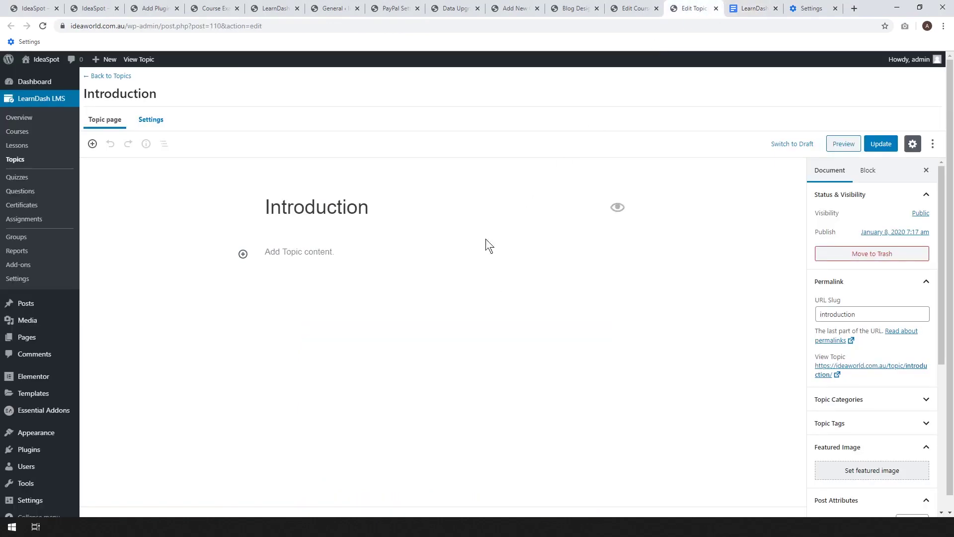
{"action": "left_click", "coordinate": [296, 252]}
{"action": "key", "text": "ctrl+v"}
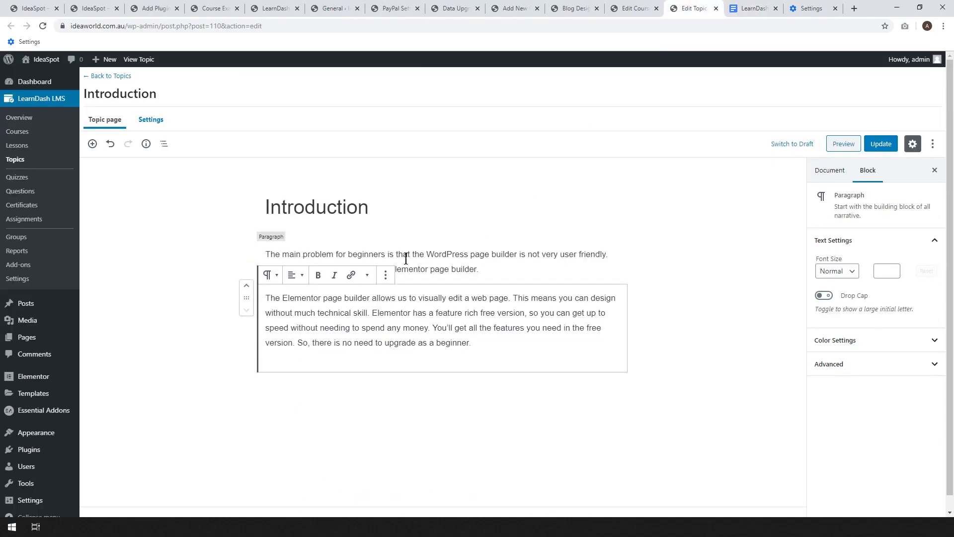
Examine the embed blocks available for the topic content, including YouTube, without inserting one.
{"action": "left_click", "coordinate": [92, 144]}
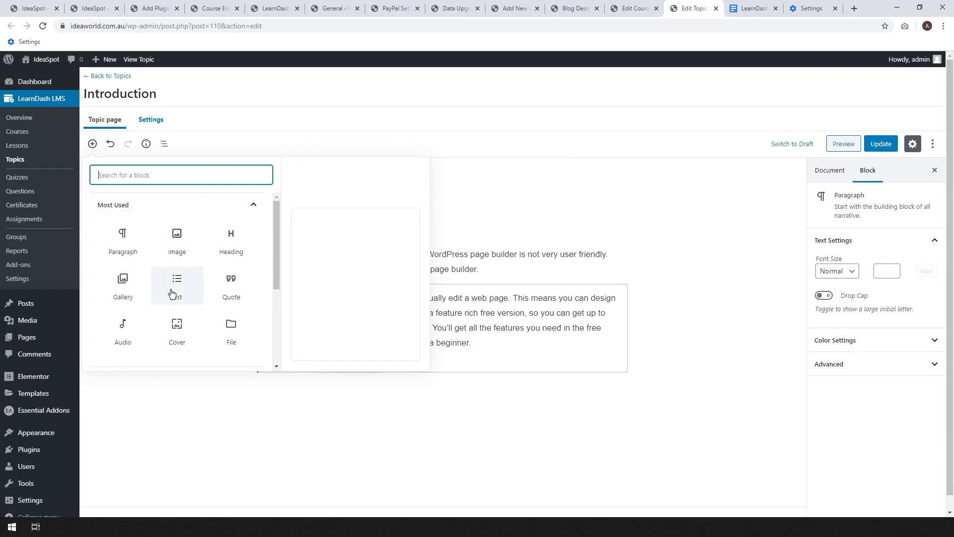
{"action": "scroll", "coordinate": [186, 286], "scroll_direction": "down", "scroll_amount": 2}
{"action": "scroll", "coordinate": [195, 276], "scroll_direction": "down", "scroll_amount": 2}
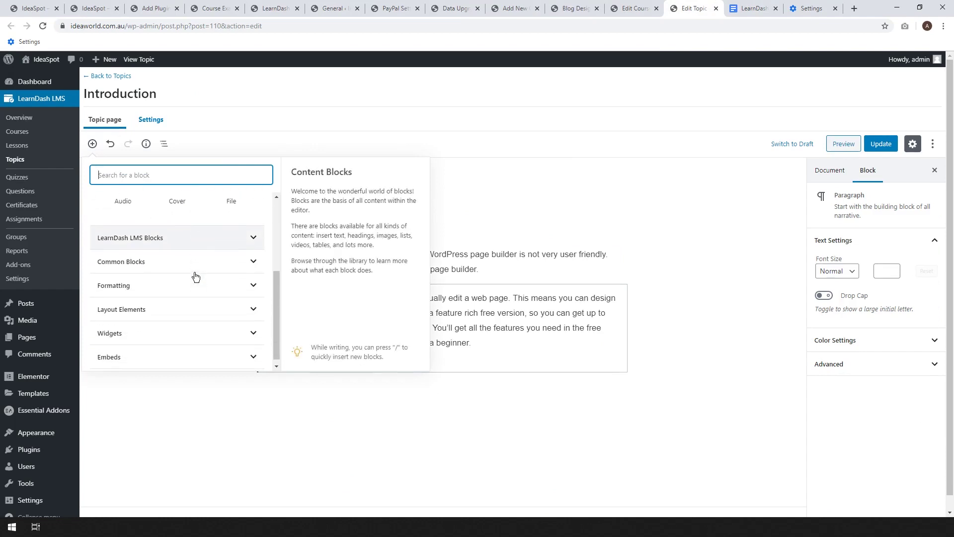
{"action": "left_click", "coordinate": [149, 351]}
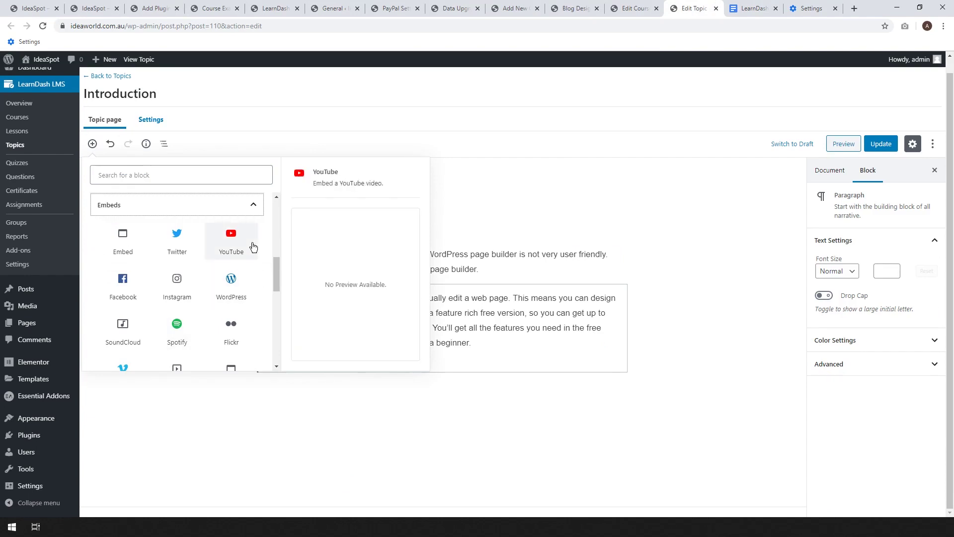
{"action": "left_click", "coordinate": [348, 453]}
Update the "Introduction" topic and view its published page.
{"action": "left_click", "coordinate": [881, 146]}
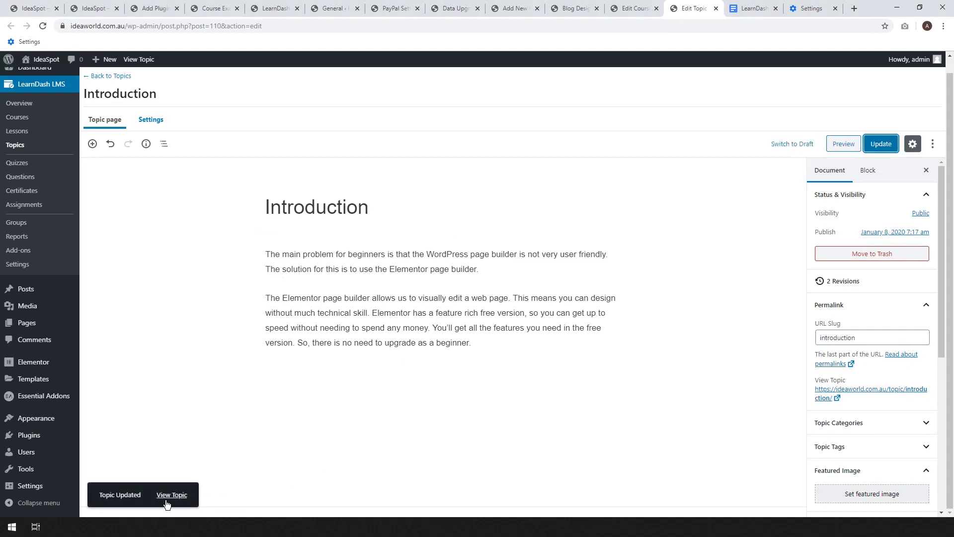
{"action": "left_click", "coordinate": [169, 495]}
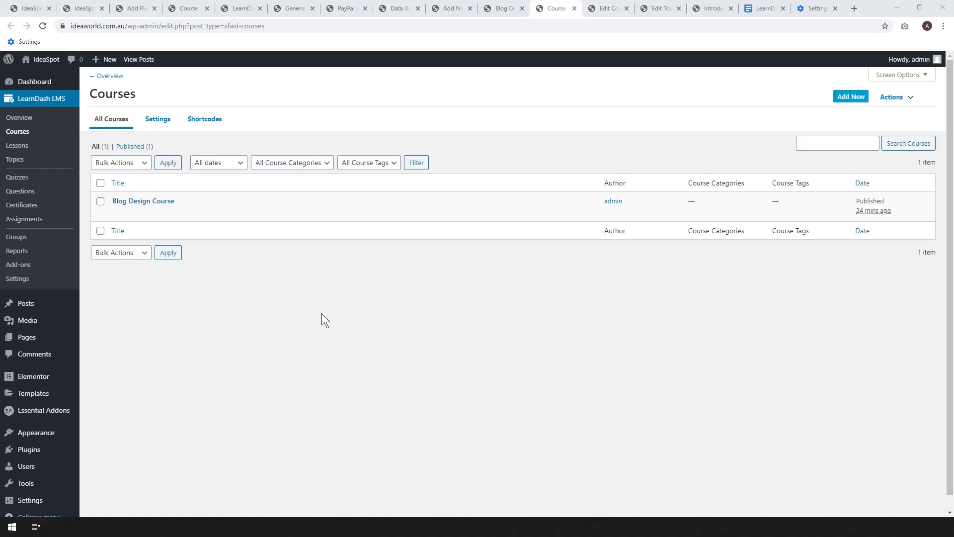
View the Blog Design Course page in a new browser tab and expand all of its course content.
{"action": "mouse_move", "coordinate": [110, 216]}
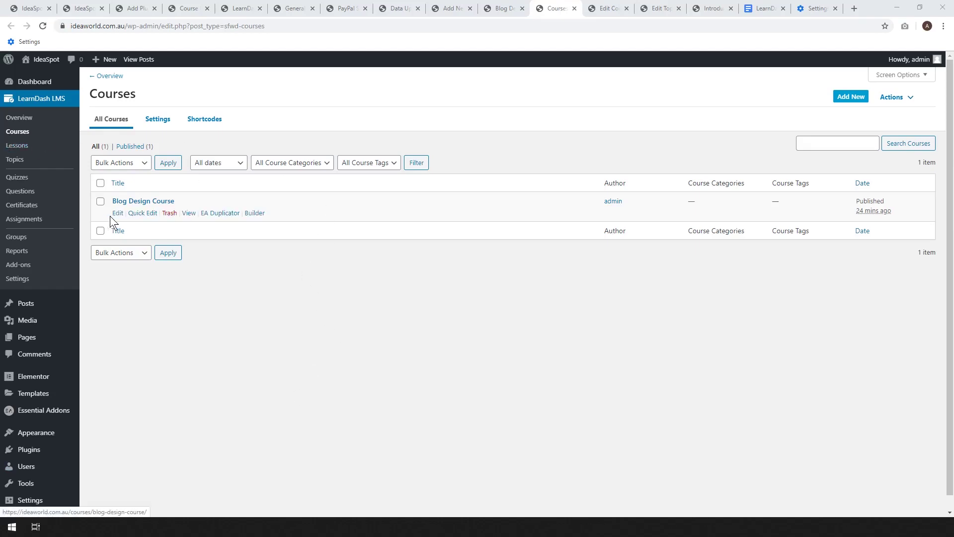
{"action": "right_click", "coordinate": [189, 215]}
{"action": "left_click", "coordinate": [209, 218]}
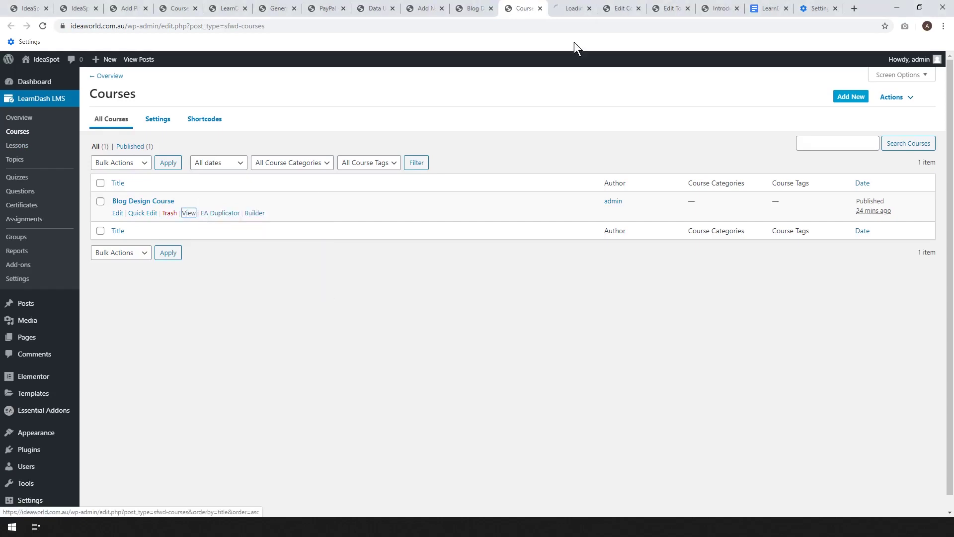
{"action": "left_click", "coordinate": [572, 7]}
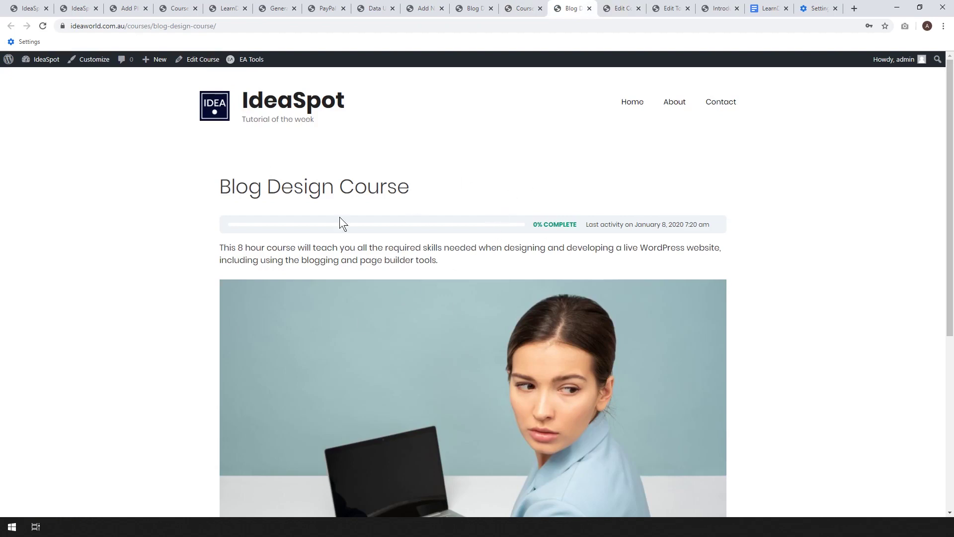
{"action": "scroll", "coordinate": [243, 219], "scroll_direction": "down", "scroll_amount": 6}
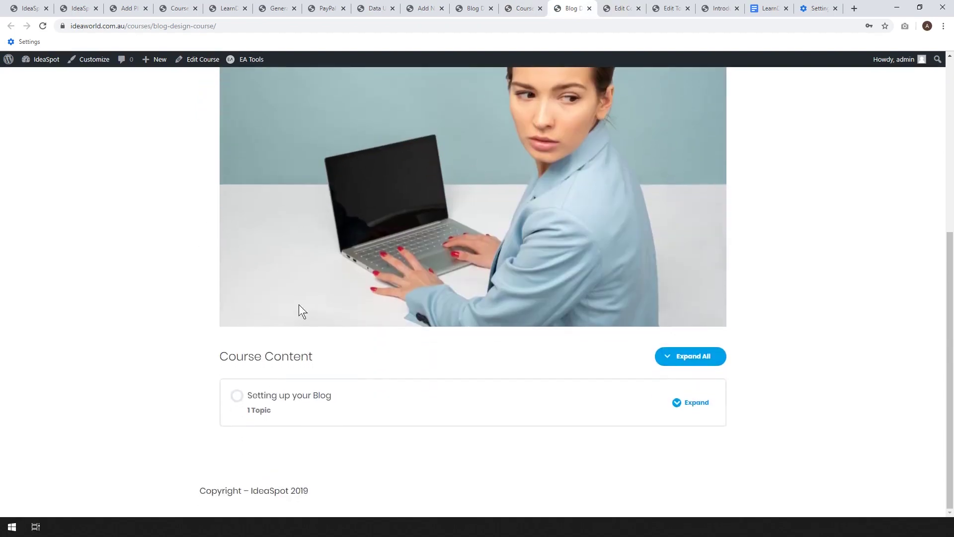
{"action": "left_click", "coordinate": [667, 357]}
{"action": "scroll", "coordinate": [405, 347], "scroll_direction": "down", "scroll_amount": 2}
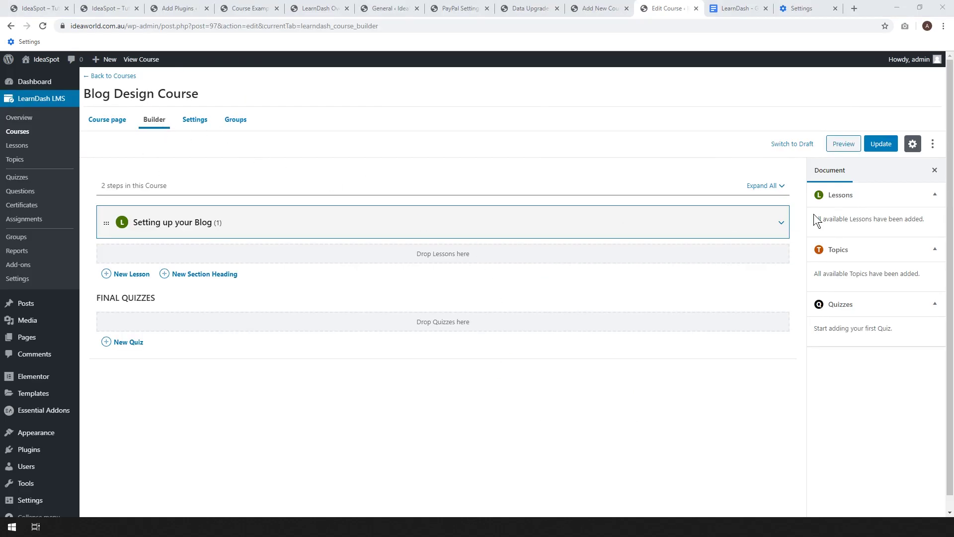
Add a topic titled "Using a Starter Site" to the "Setting up your Blog" lesson, taking the title from the LearnDash document, and update the course.
{"action": "left_click", "coordinate": [781, 222]}
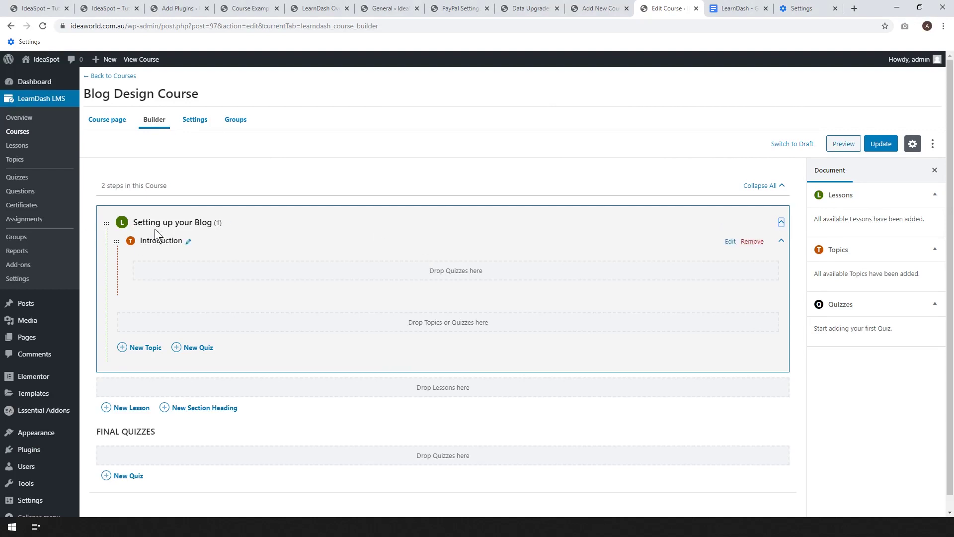
{"action": "left_click", "coordinate": [144, 350]}
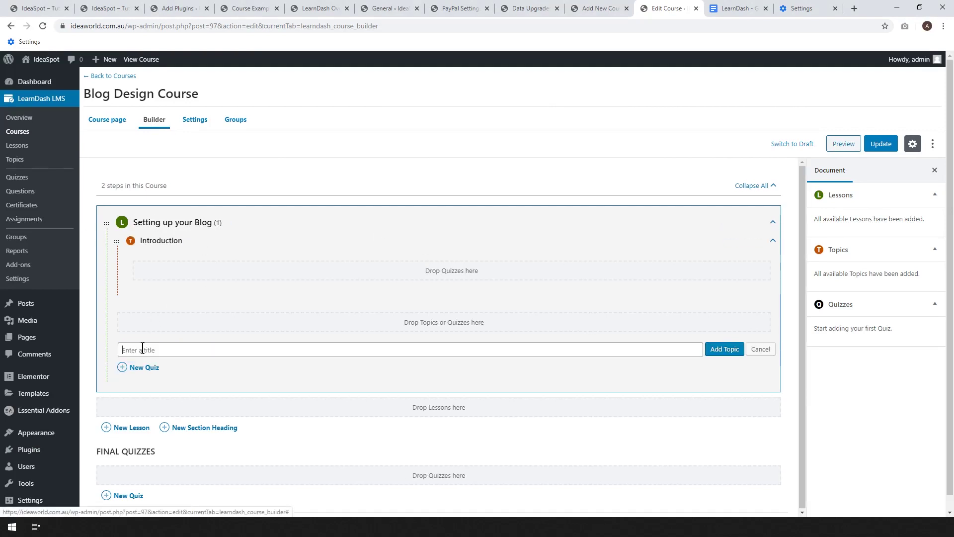
{"action": "left_click", "coordinate": [738, 7]}
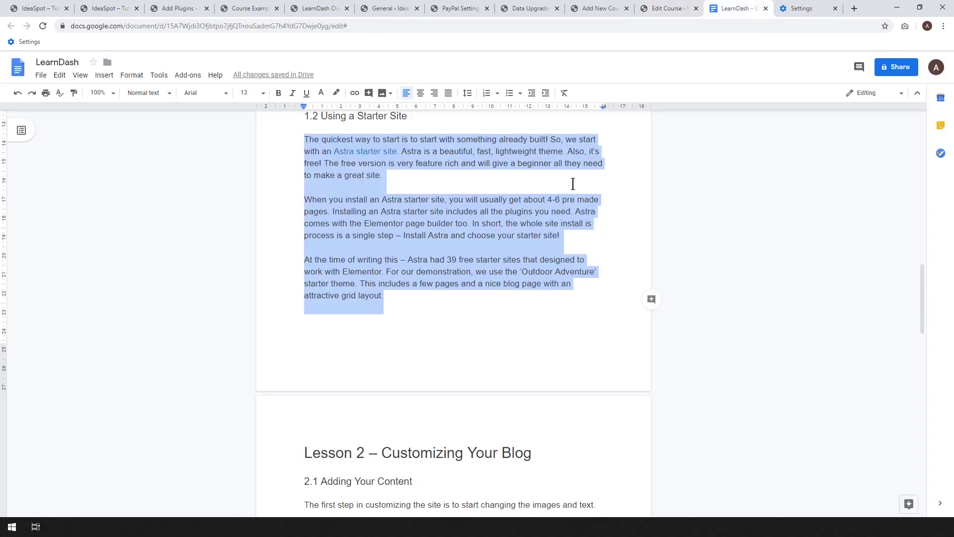
{"action": "scroll", "coordinate": [440, 254], "scroll_direction": "up", "scroll_amount": 4}
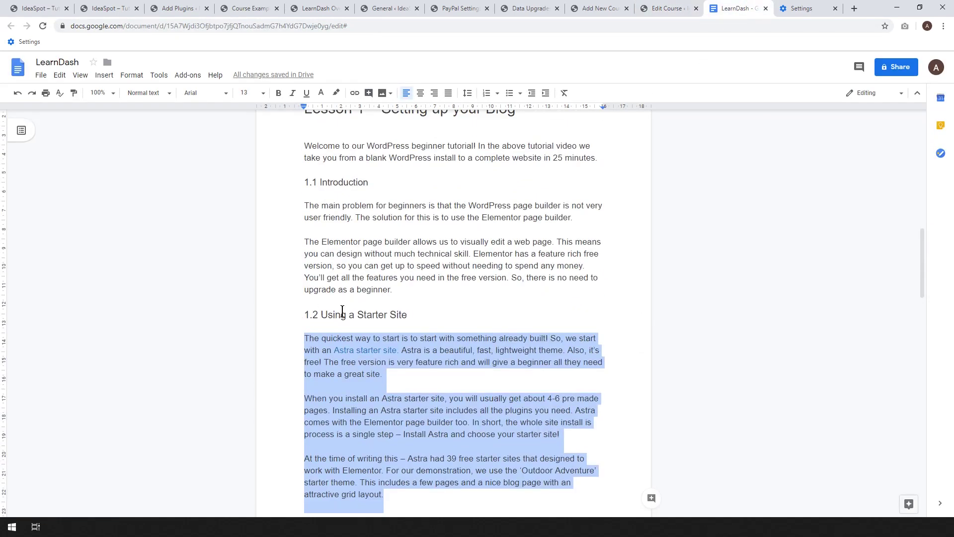
{"action": "left_click_drag", "start_coordinate": [421, 315], "coordinate": [320, 314]}
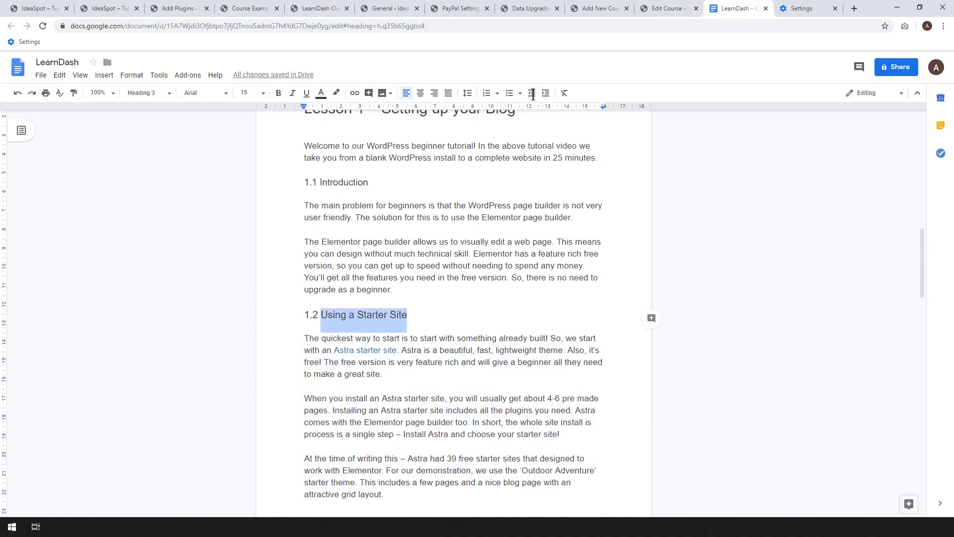
{"action": "left_click", "coordinate": [665, 7]}
{"action": "left_click", "coordinate": [173, 353]}
{"action": "type", "text": "Using a Starter Site"}
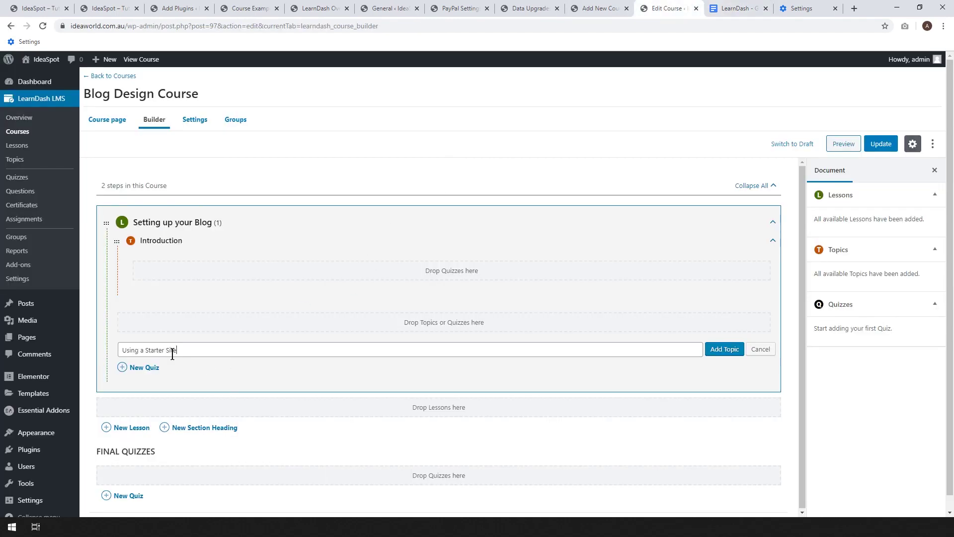
{"action": "left_click", "coordinate": [736, 350]}
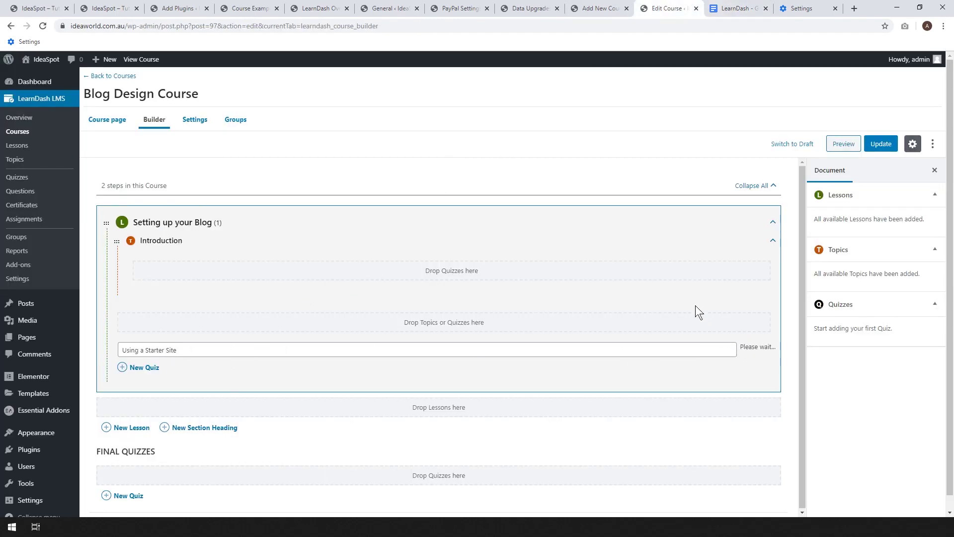
{"action": "left_click", "coordinate": [884, 144]}
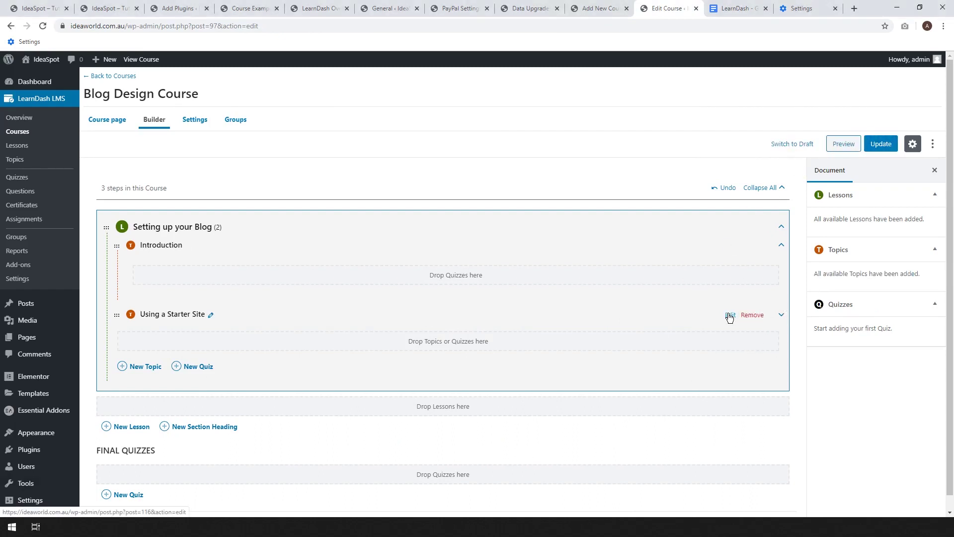
Copy the three paragraphs of section 1.2 from the LearnDash document into the "Using a Starter Site" topic content and update the topic.
{"action": "left_click", "coordinate": [730, 315]}
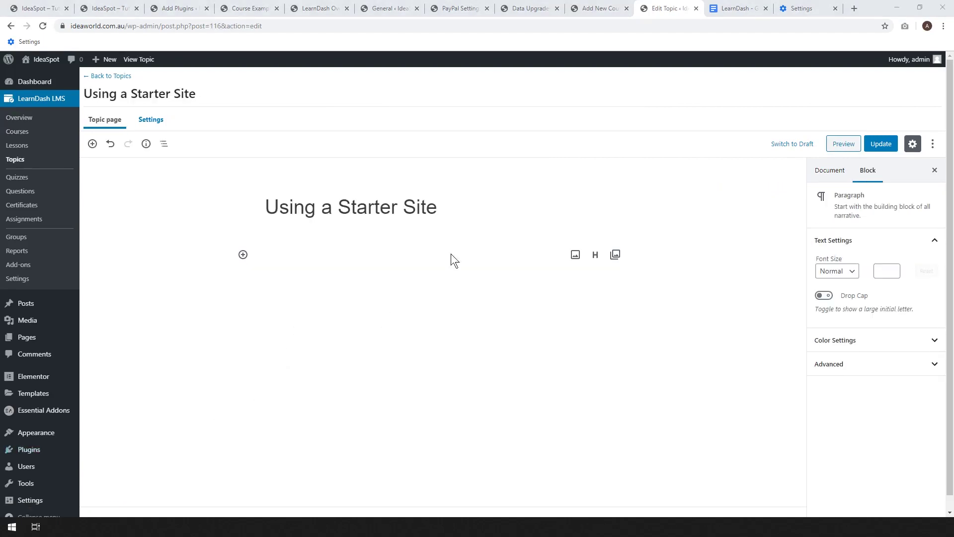
{"action": "left_click", "coordinate": [733, 7]}
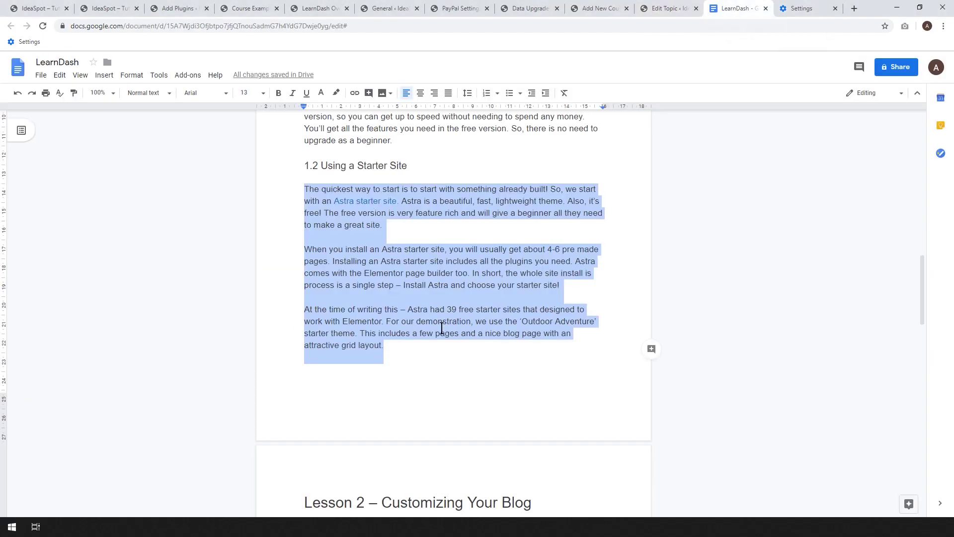
{"action": "left_click_drag", "start_coordinate": [437, 341], "coordinate": [299, 186]}
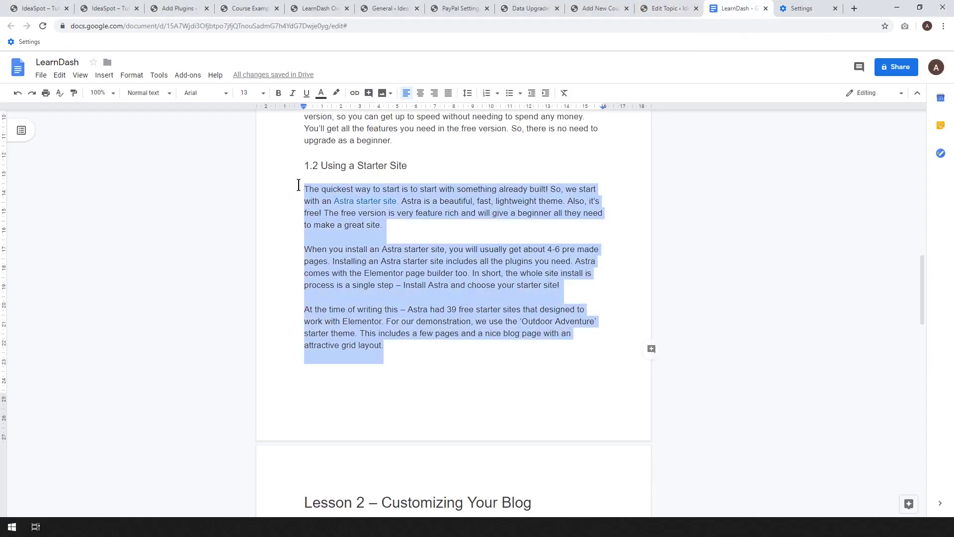
{"action": "left_click", "coordinate": [669, 7]}
{"action": "key", "text": "ctrl+v"}
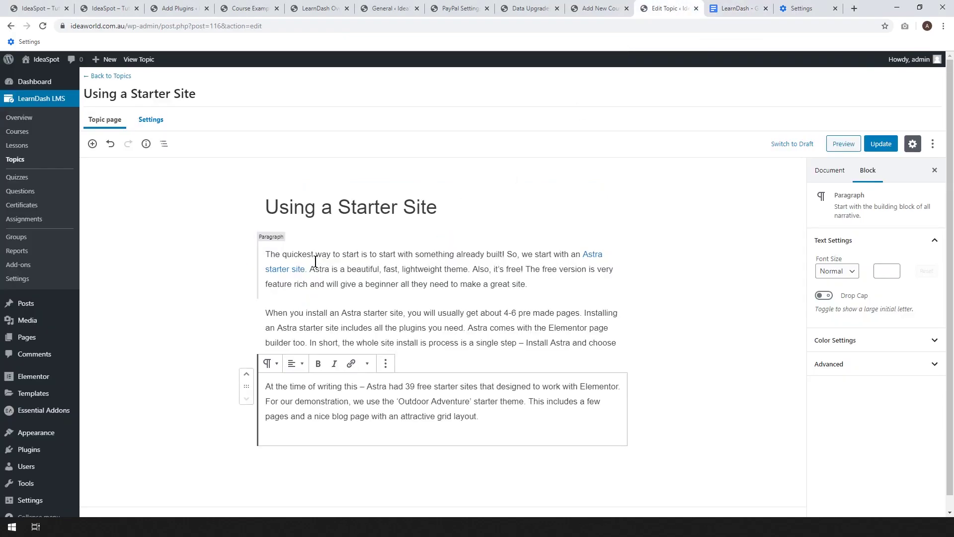
{"action": "left_click", "coordinate": [884, 143]}
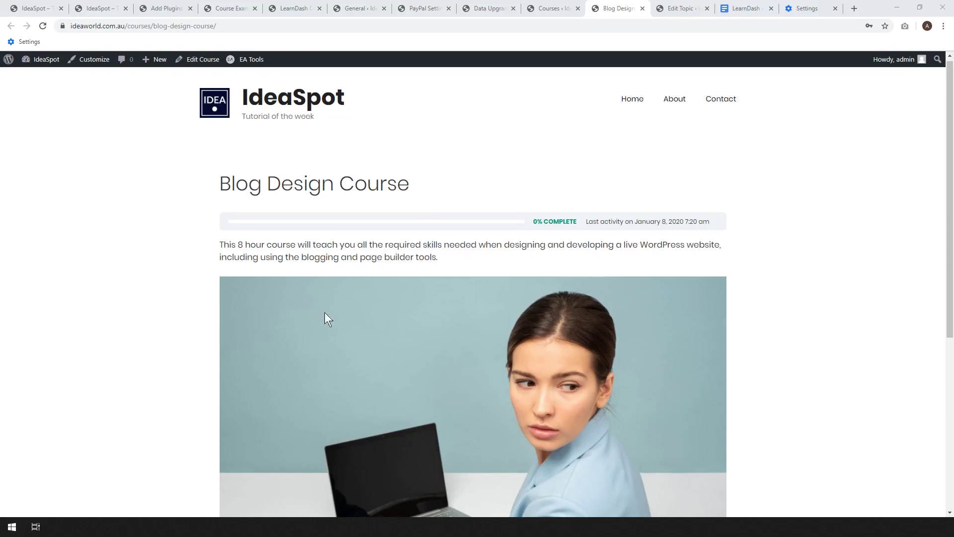
Review the course content on the published Blog Design Course page, expanding the "Setting up your Blog" lesson.
{"action": "scroll", "coordinate": [864, 256], "scroll_direction": "down", "scroll_amount": 5}
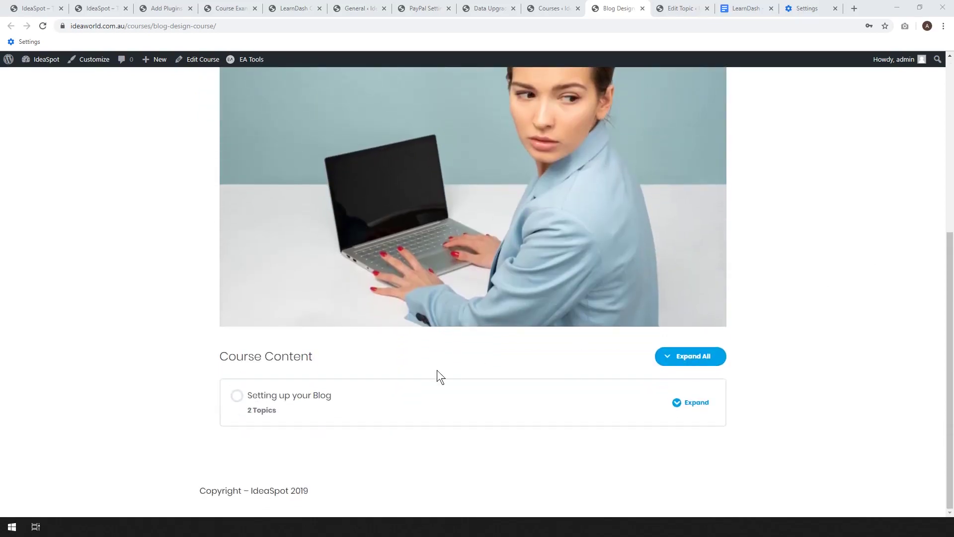
{"action": "left_click", "coordinate": [682, 401]}
{"action": "scroll", "coordinate": [543, 409], "scroll_direction": "down", "scroll_amount": 2}
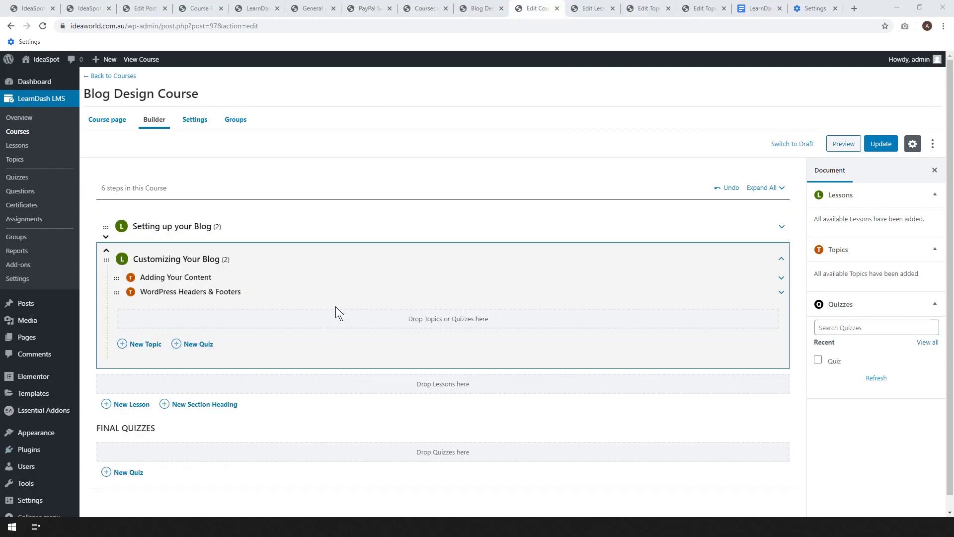
{"action": "scroll", "coordinate": [637, 324], "scroll_direction": "up", "scroll_amount": 6}
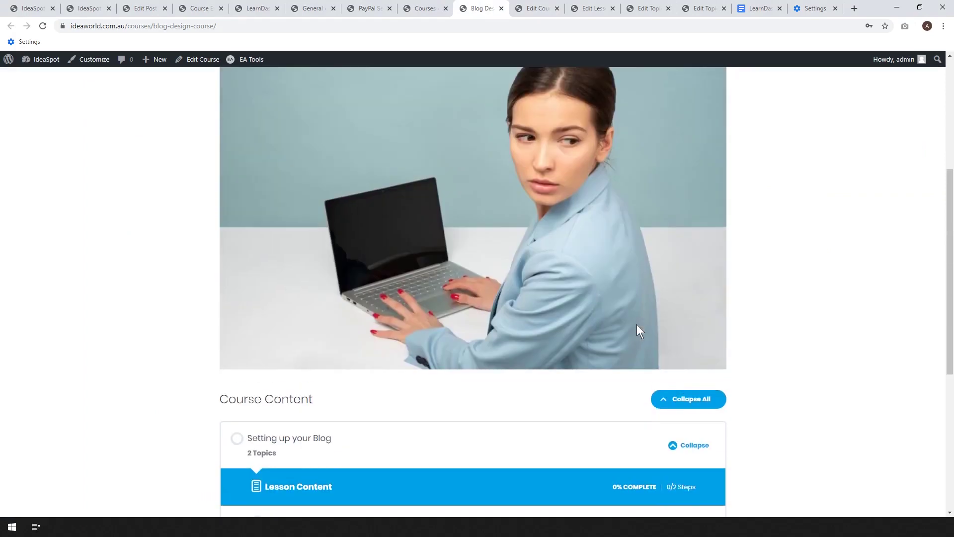
{"action": "scroll", "coordinate": [637, 324], "scroll_direction": "down", "scroll_amount": 6}
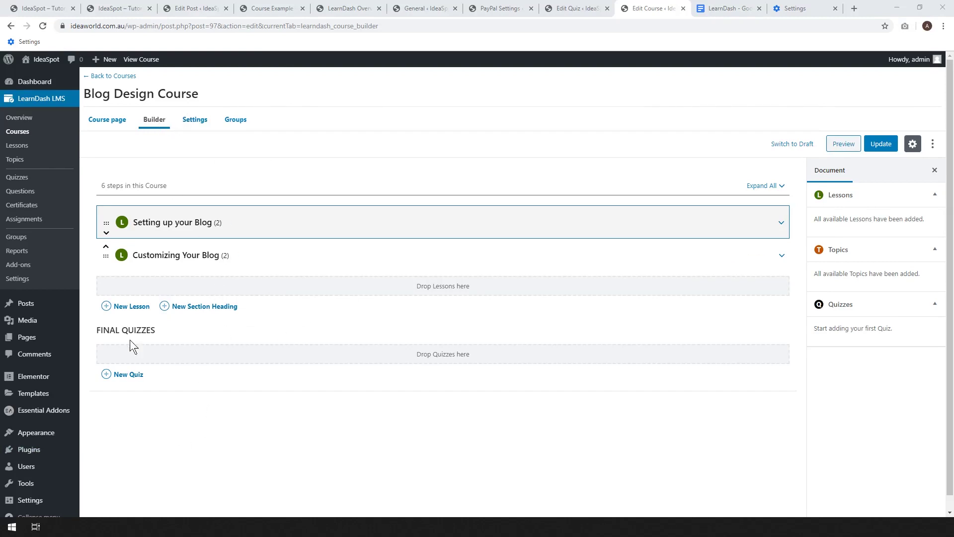
Add a final quiz titled "Blog quiz" to the Blog Design Course and update the course.
{"action": "left_click", "coordinate": [124, 375]}
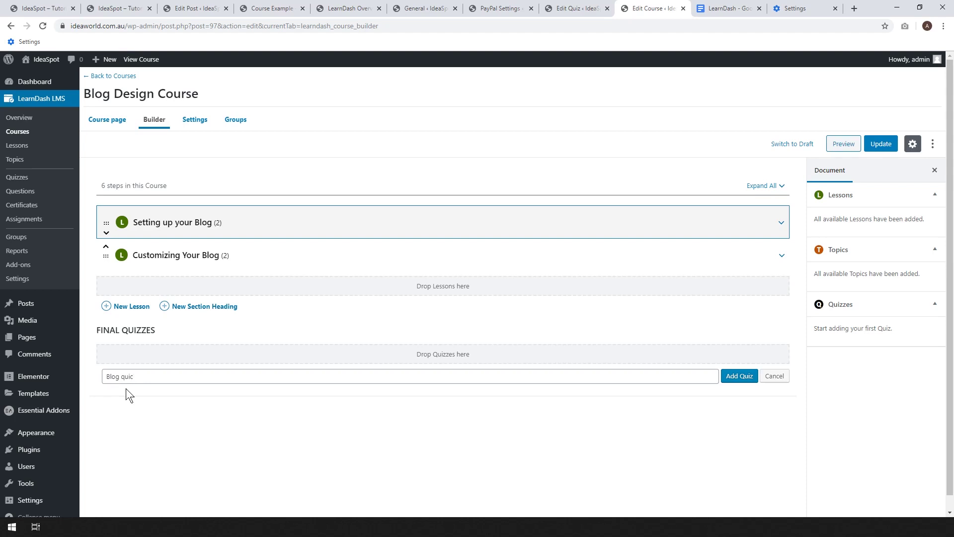
{"action": "left_click", "coordinate": [749, 376]}
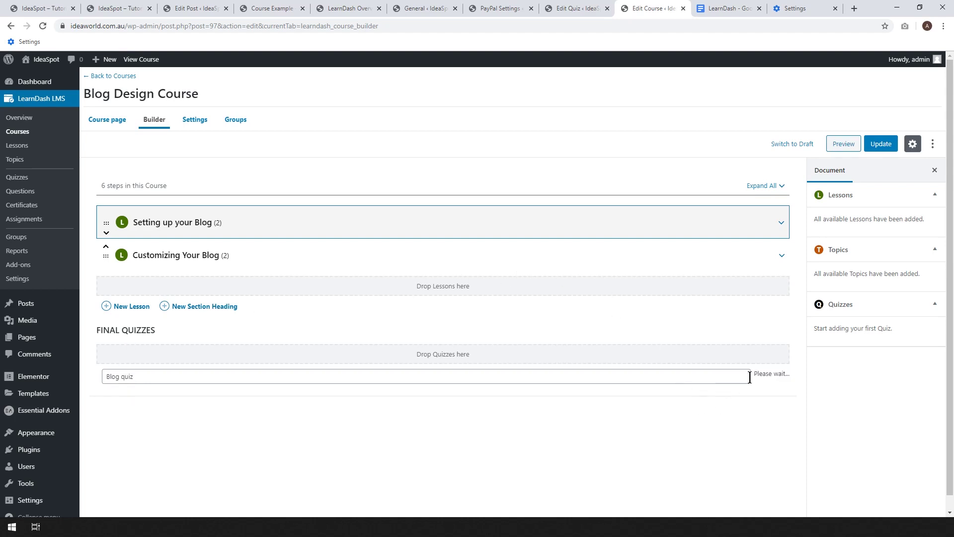
{"action": "left_click", "coordinate": [883, 143]}
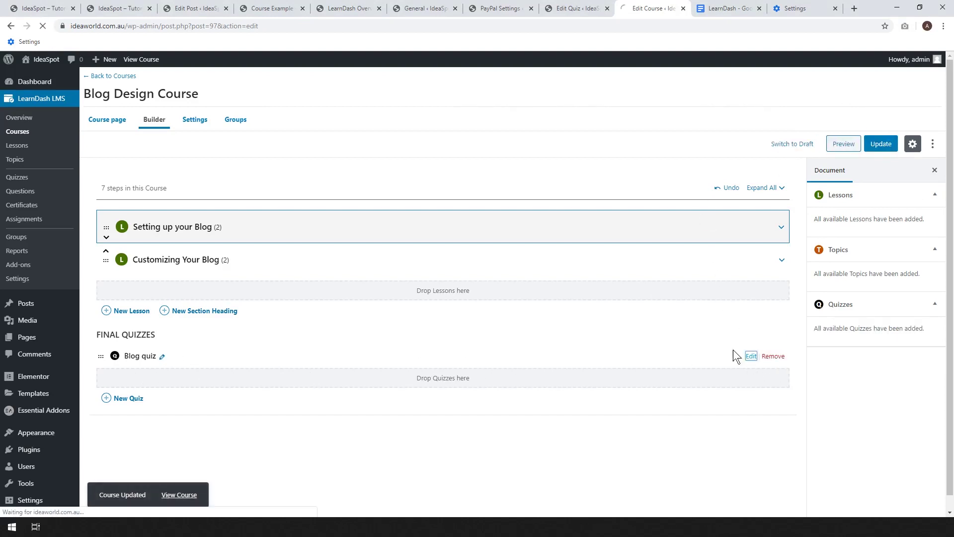
Enter "This is your final exam!" as the content of the "Blog quiz" page and update the quiz.
{"action": "left_click", "coordinate": [742, 356]}
{"action": "left_click", "coordinate": [266, 252]}
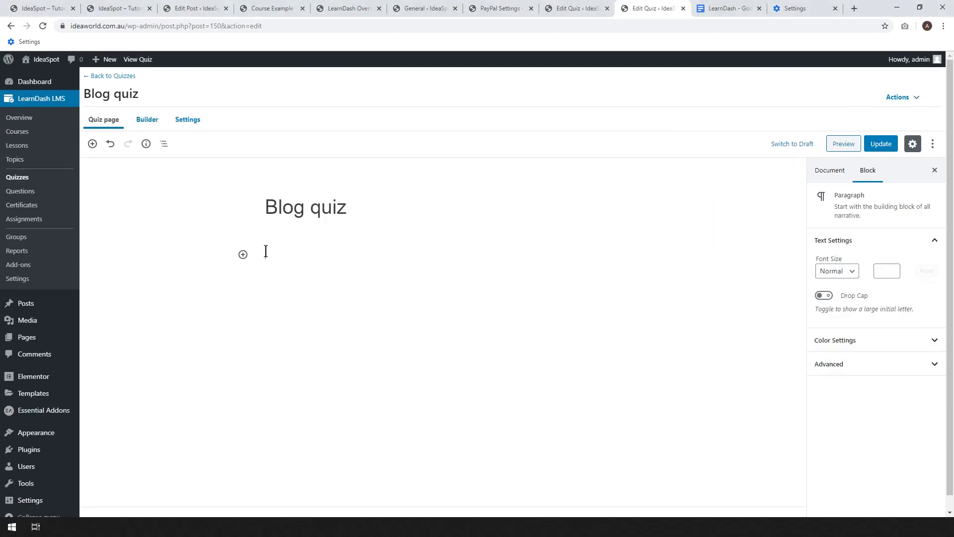
{"action": "type", "text": "This is your final exam!"}
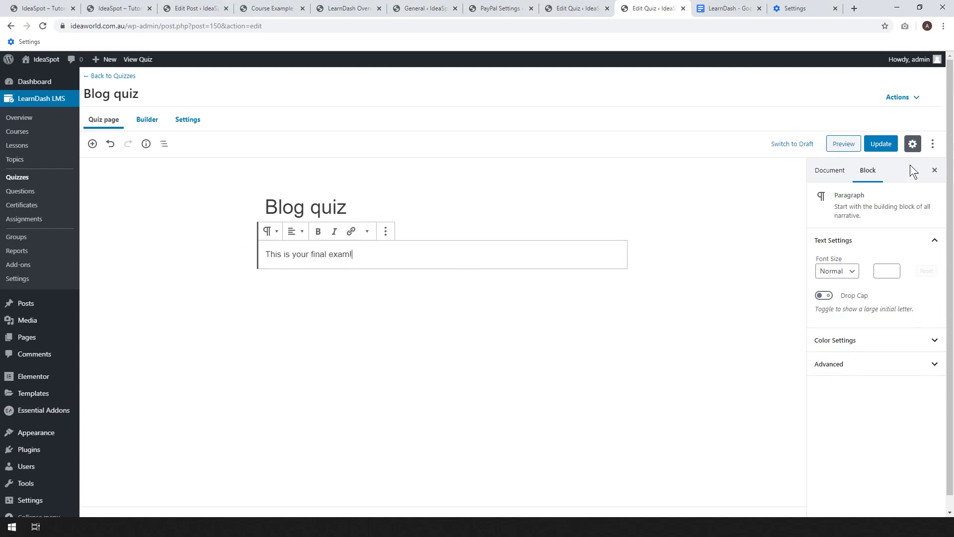
{"action": "left_click", "coordinate": [886, 149]}
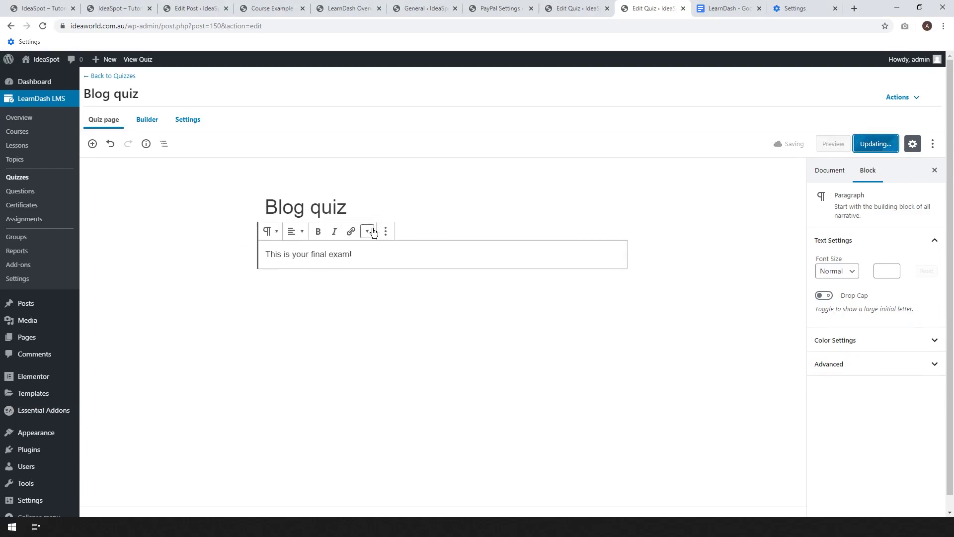
Add the question "Is blogging great?" to the quiz, copying its title for reuse, and update the quiz.
{"action": "left_click", "coordinate": [152, 122]}
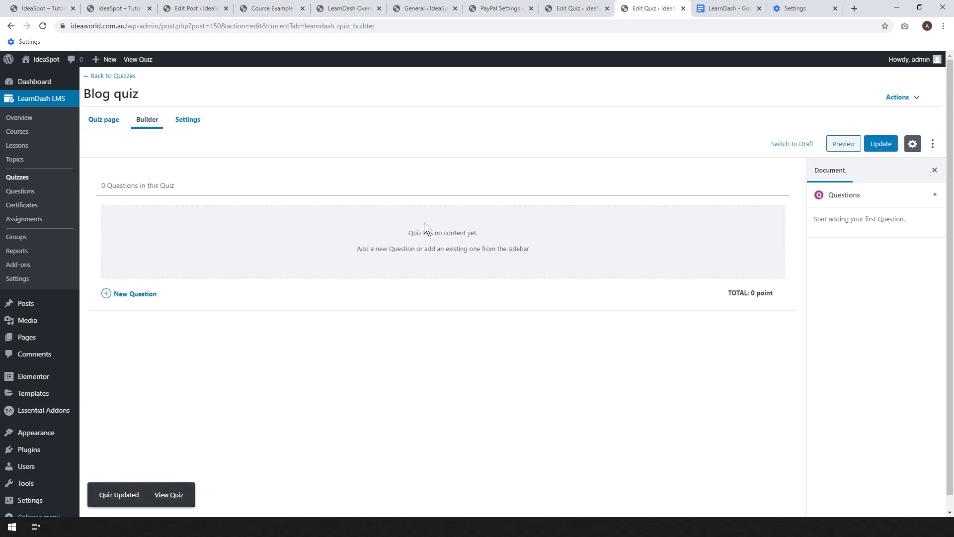
{"action": "left_click", "coordinate": [128, 295]}
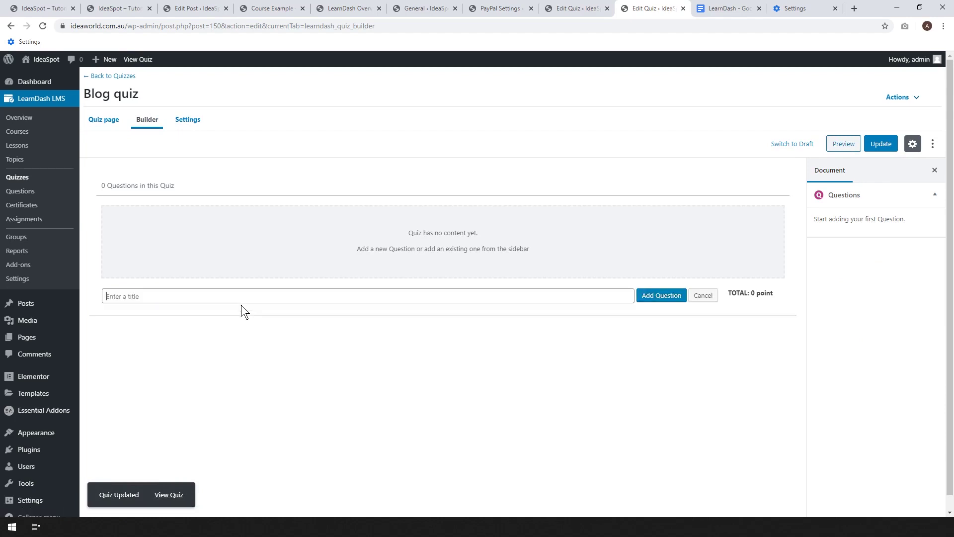
{"action": "type", "text": "Is blogging great?"}
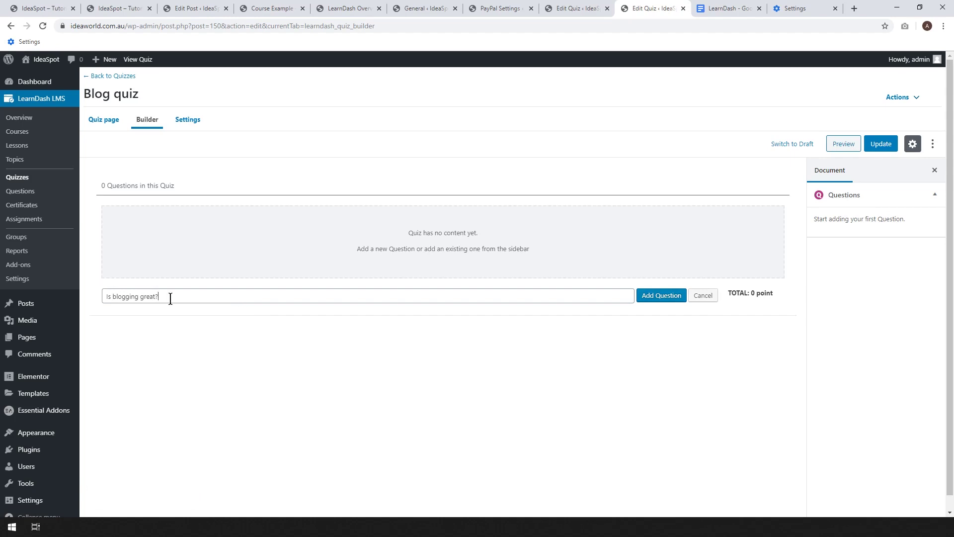
{"action": "left_click_drag", "start_coordinate": [170, 296], "coordinate": [104, 290]}
{"action": "key", "text": "ctrl+c"}
{"action": "left_click", "coordinate": [646, 292]}
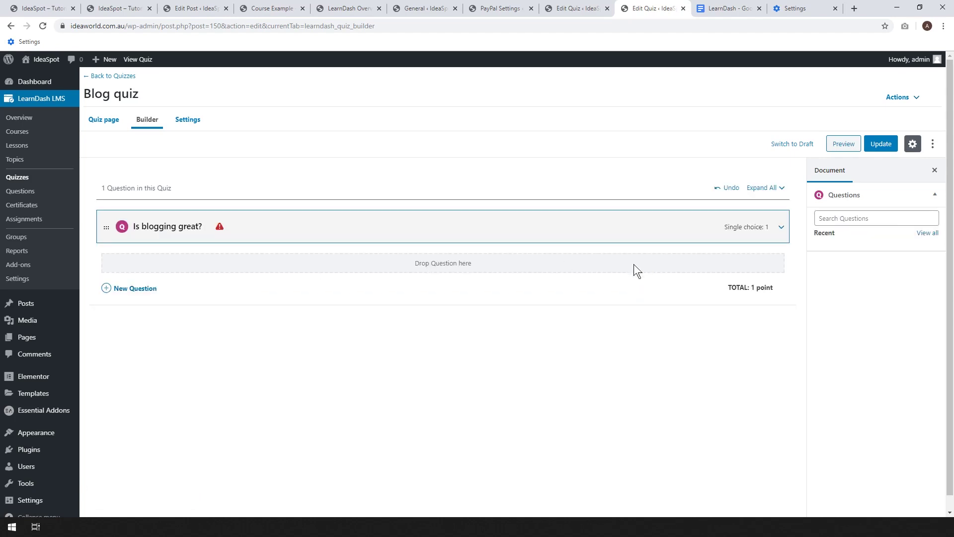
{"action": "left_click", "coordinate": [882, 144]}
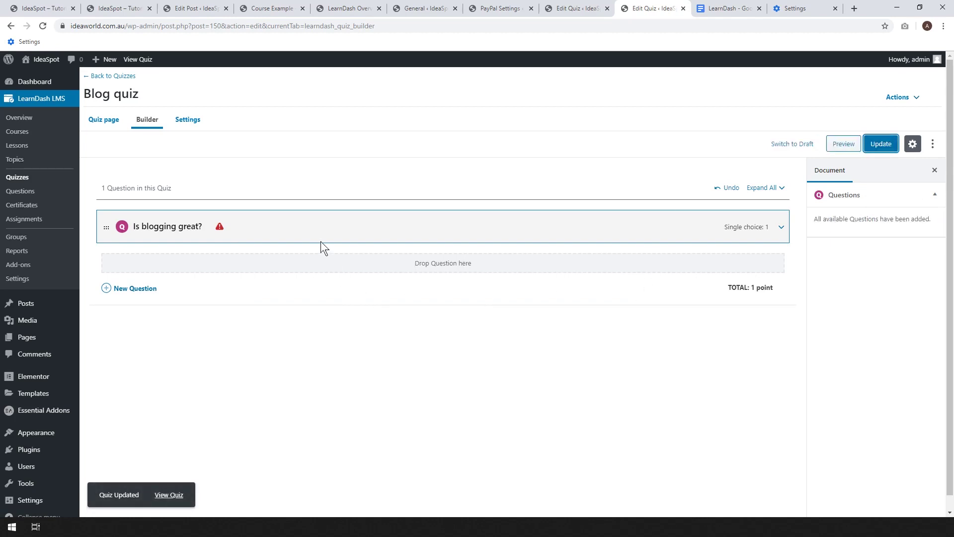
Open the "Is blogging great?" question for editing and paste its title in as the question text.
{"action": "mouse_move", "coordinate": [399, 228]}
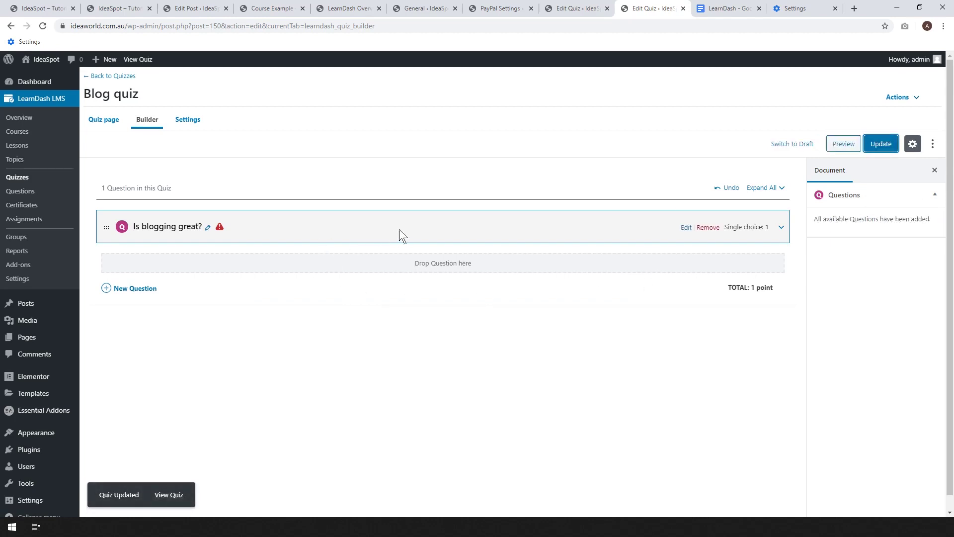
{"action": "left_click", "coordinate": [685, 228]}
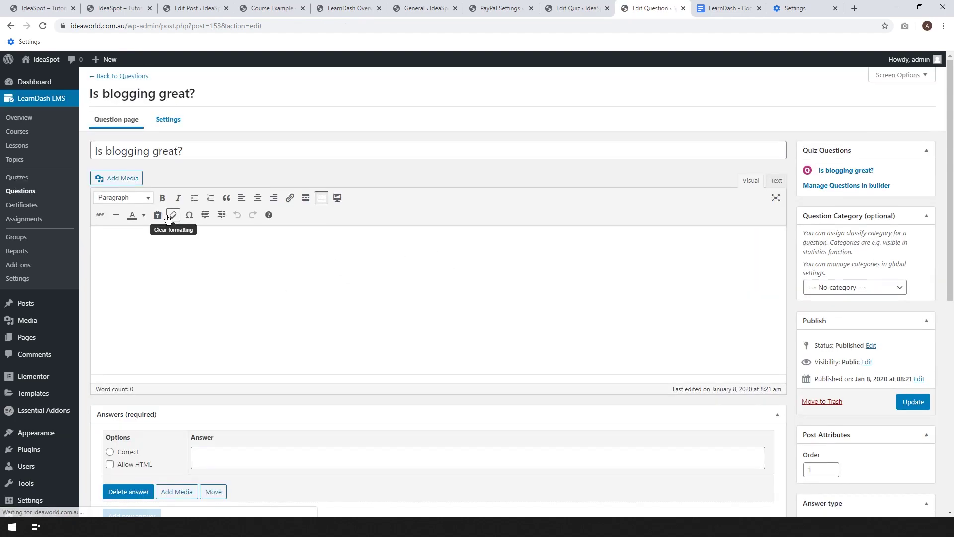
{"action": "left_click", "coordinate": [149, 264]}
{"action": "key", "text": "ctrl+v"}
Enter three answers for the question: "No", "Yes" and "Maybe".
{"action": "scroll", "coordinate": [171, 357], "scroll_direction": "down", "scroll_amount": 2}
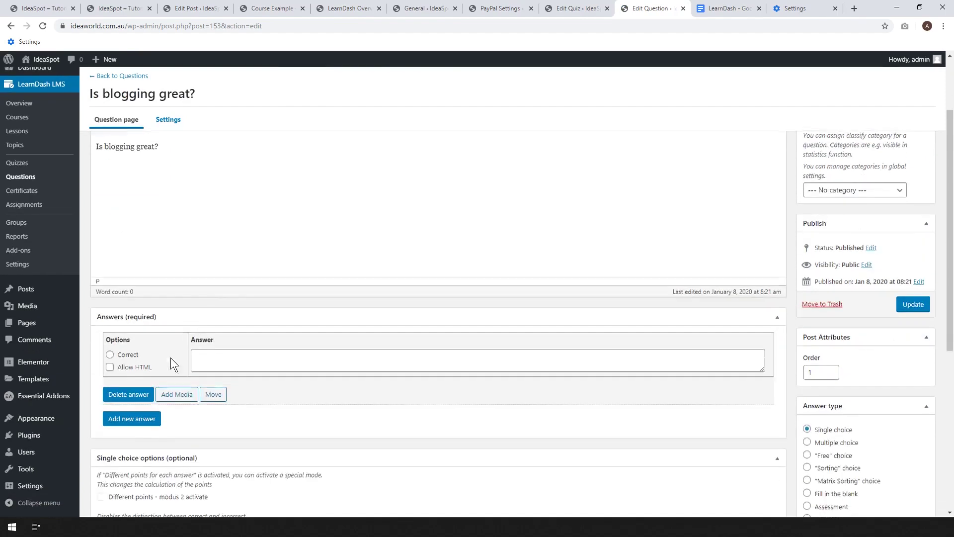
{"action": "left_click", "coordinate": [274, 354]}
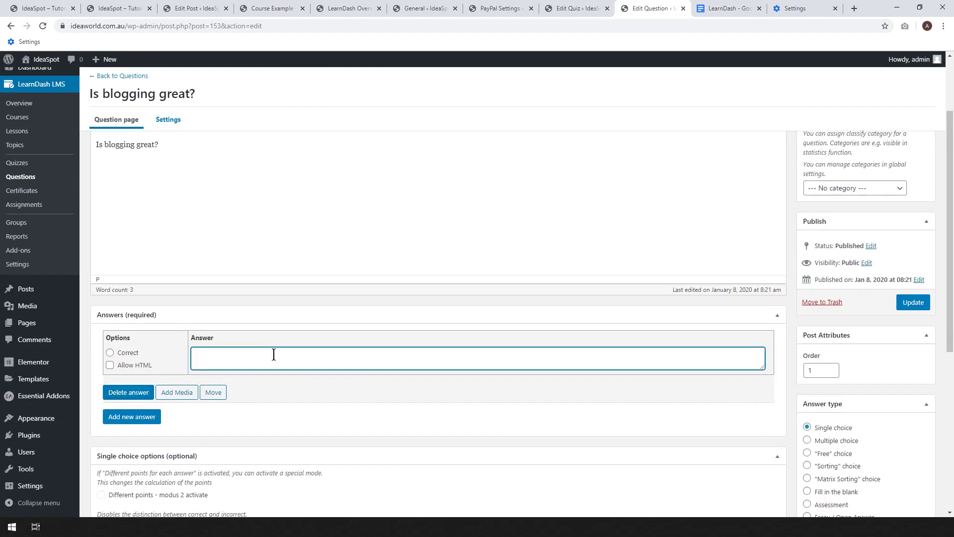
{"action": "type", "text": "No"}
{"action": "left_click", "coordinate": [132, 416]}
{"action": "left_click", "coordinate": [251, 434]}
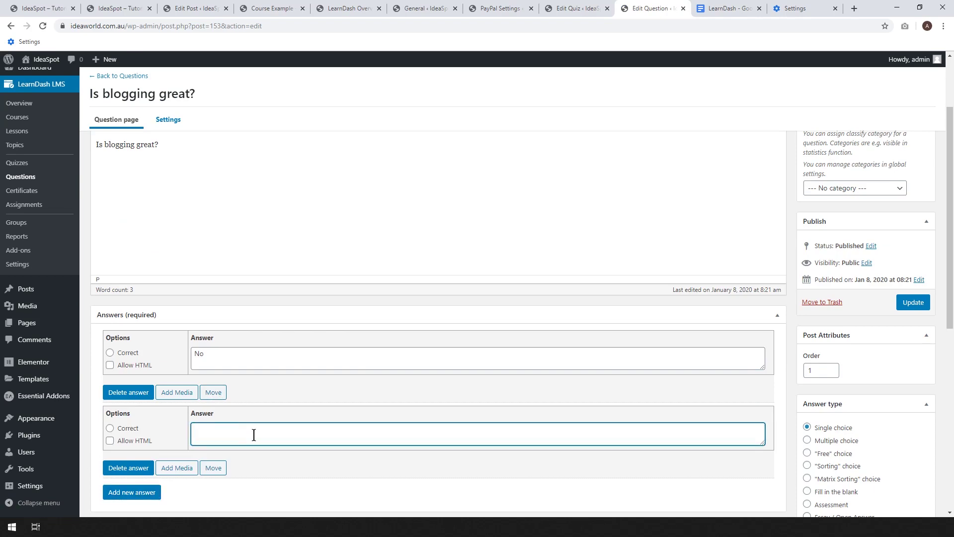
{"action": "type", "text": "Yes"}
{"action": "left_click", "coordinate": [132, 491]}
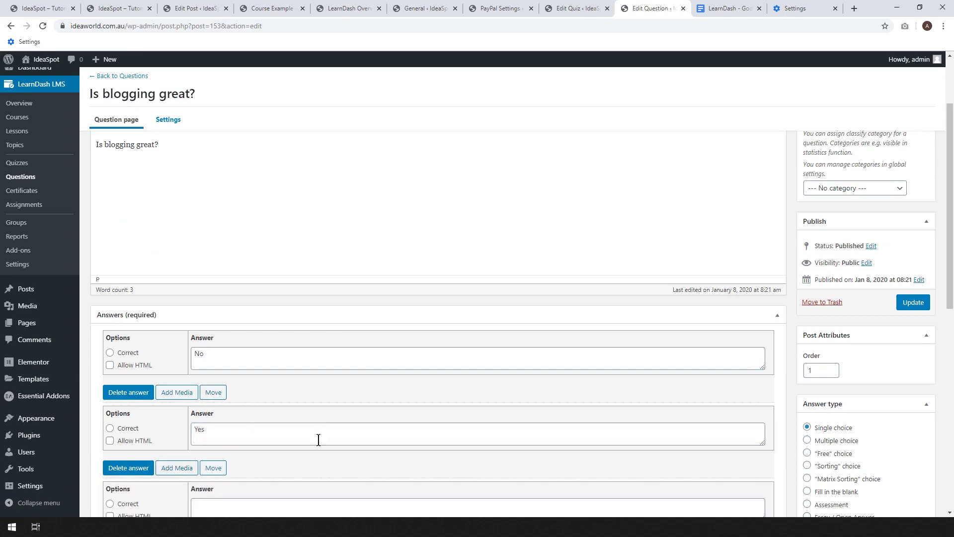
{"action": "scroll", "coordinate": [319, 440], "scroll_direction": "down", "scroll_amount": 2}
{"action": "left_click", "coordinate": [276, 409]}
{"action": "type", "text": "Maybe"}
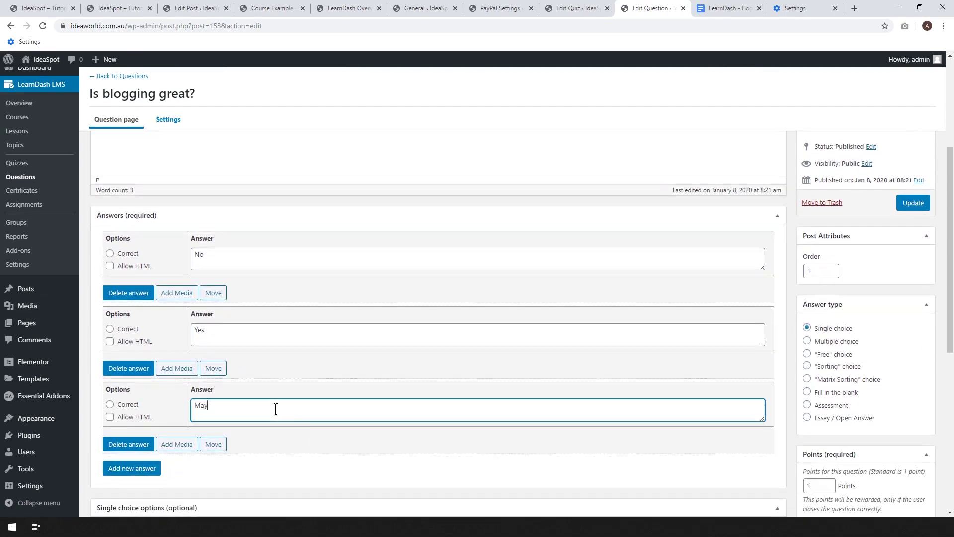
Mark "Yes" as the correct answer for the "Is blogging great?" question and update the question.
{"action": "left_click", "coordinate": [111, 329]}
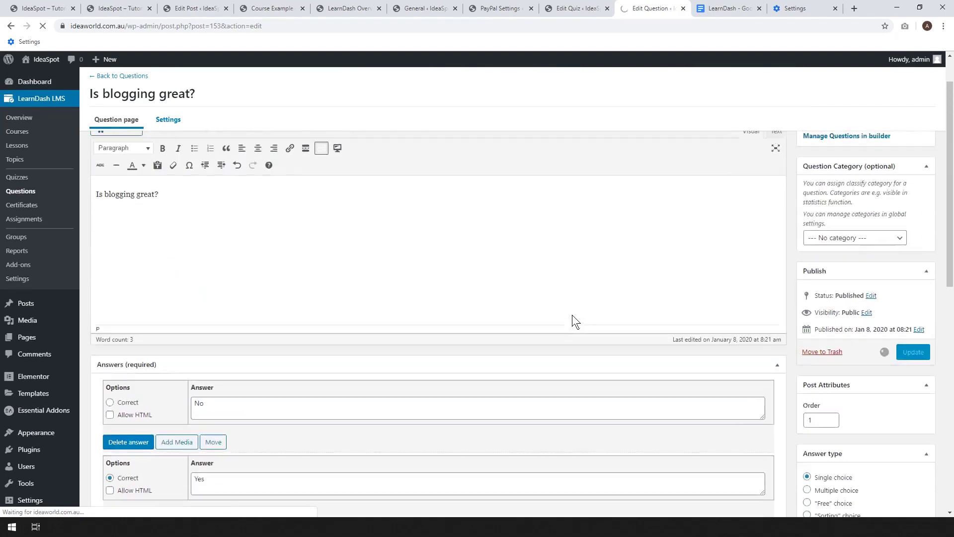
{"action": "scroll", "coordinate": [572, 315], "scroll_direction": "down", "scroll_amount": 4}
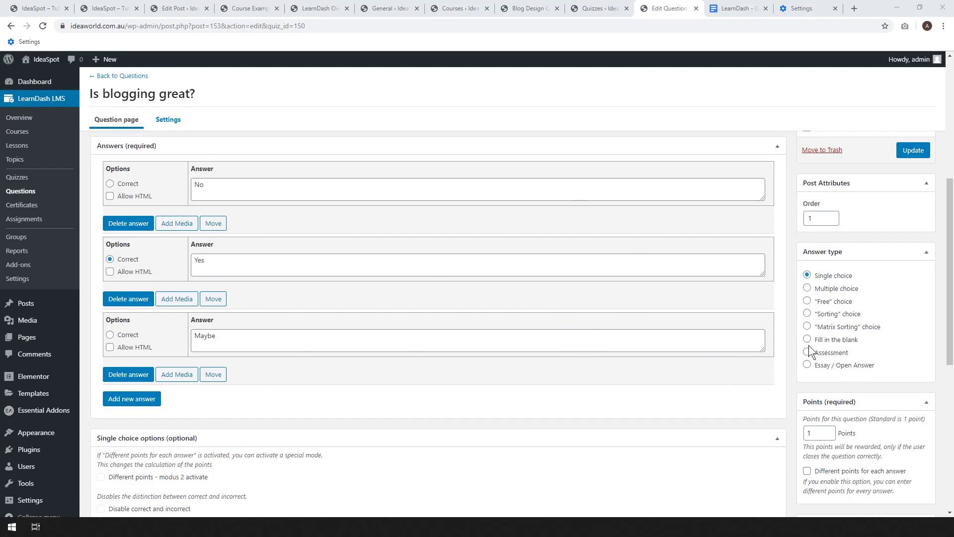
{"action": "scroll", "coordinate": [715, 388], "scroll_direction": "up", "scroll_amount": 1}
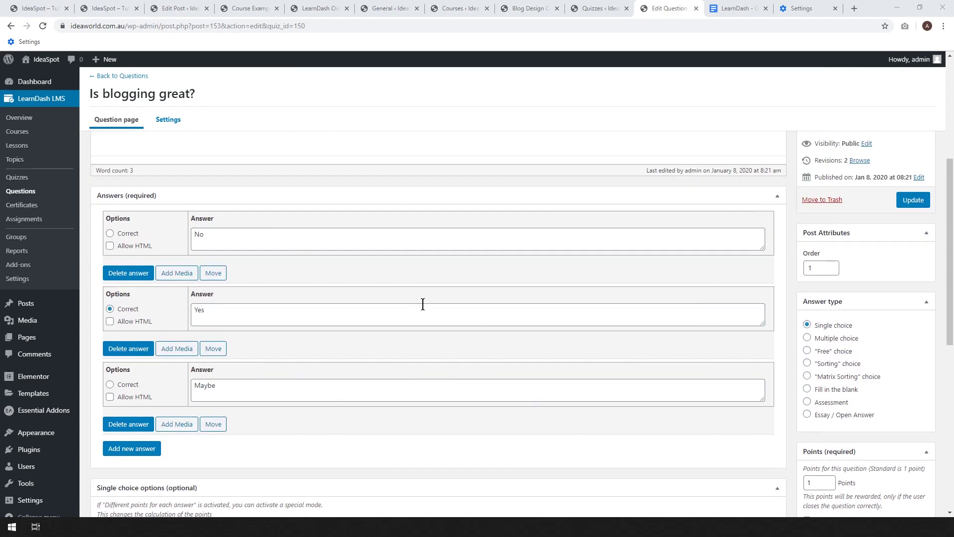
{"action": "scroll", "coordinate": [57, 434], "scroll_direction": "up", "scroll_amount": 5}
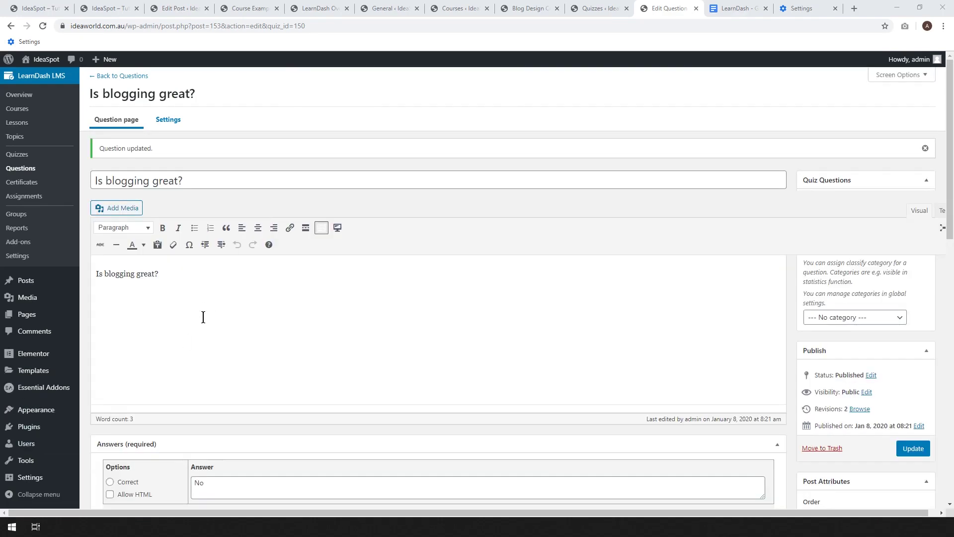
Open the settings of the "Blog quiz" and set its passing score to 100%.
{"action": "left_click", "coordinate": [15, 156]}
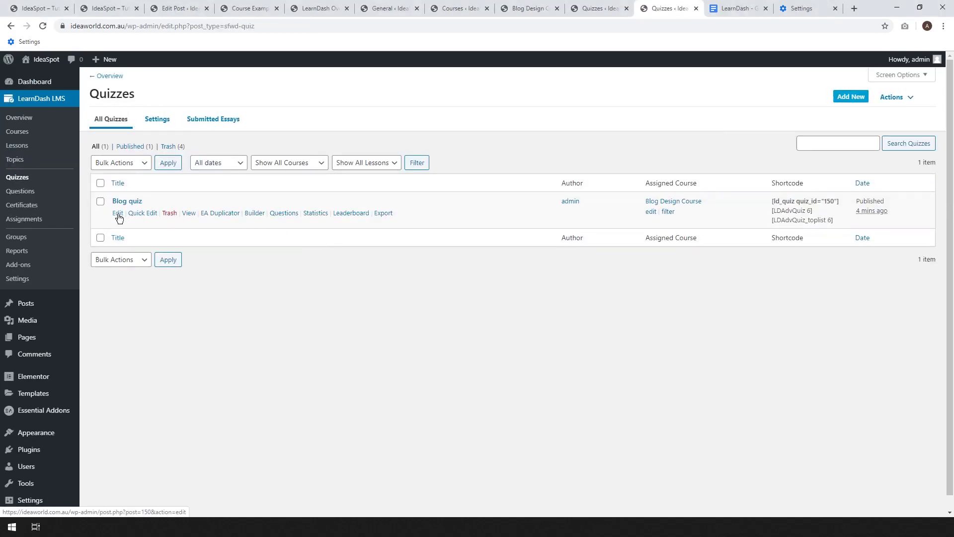
{"action": "left_click", "coordinate": [118, 213]}
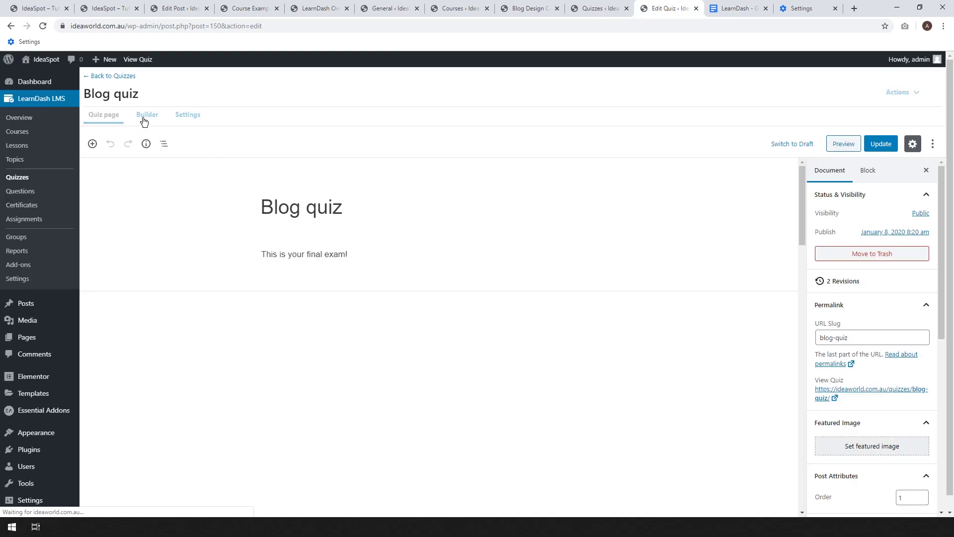
{"action": "left_click", "coordinate": [192, 118]}
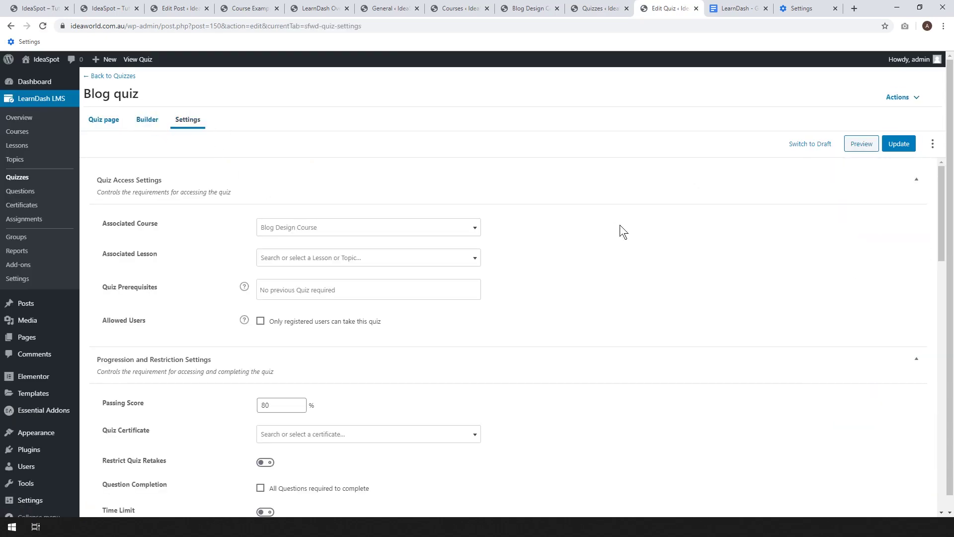
{"action": "scroll", "coordinate": [607, 238], "scroll_direction": "down", "scroll_amount": 3}
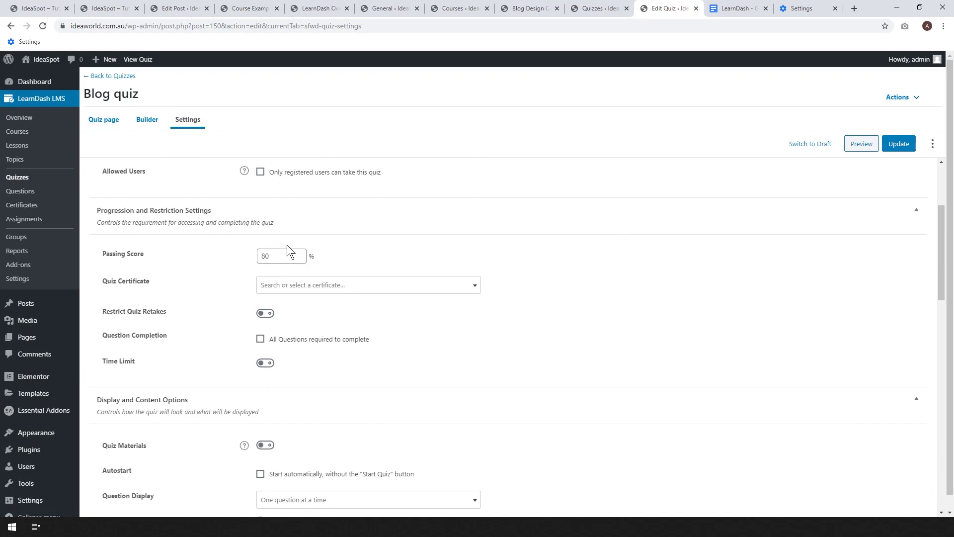
{"action": "left_click_drag", "start_coordinate": [271, 256], "coordinate": [245, 261]}
{"action": "type", "text": "100"}
Restrict quiz retakes with 3 retries allowed and update the quiz.
{"action": "scroll", "coordinate": [631, 252], "scroll_direction": "down", "scroll_amount": 2}
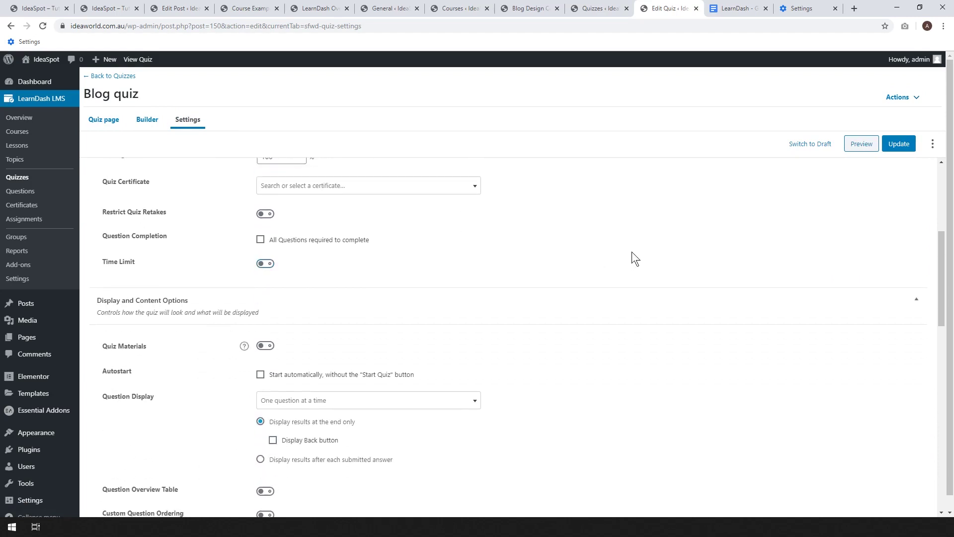
{"action": "scroll", "coordinate": [632, 251], "scroll_direction": "up", "scroll_amount": 2}
{"action": "scroll", "coordinate": [631, 251], "scroll_direction": "down", "scroll_amount": 1}
{"action": "scroll", "coordinate": [631, 251], "scroll_direction": "down", "scroll_amount": 1}
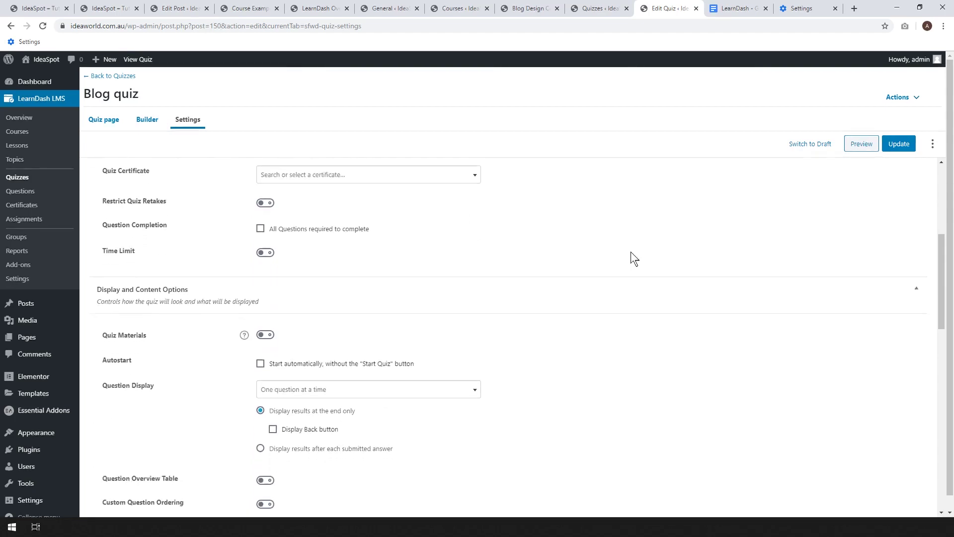
{"action": "scroll", "coordinate": [631, 251], "scroll_direction": "down", "scroll_amount": 2}
{"action": "scroll", "coordinate": [631, 251], "scroll_direction": "up", "scroll_amount": 2}
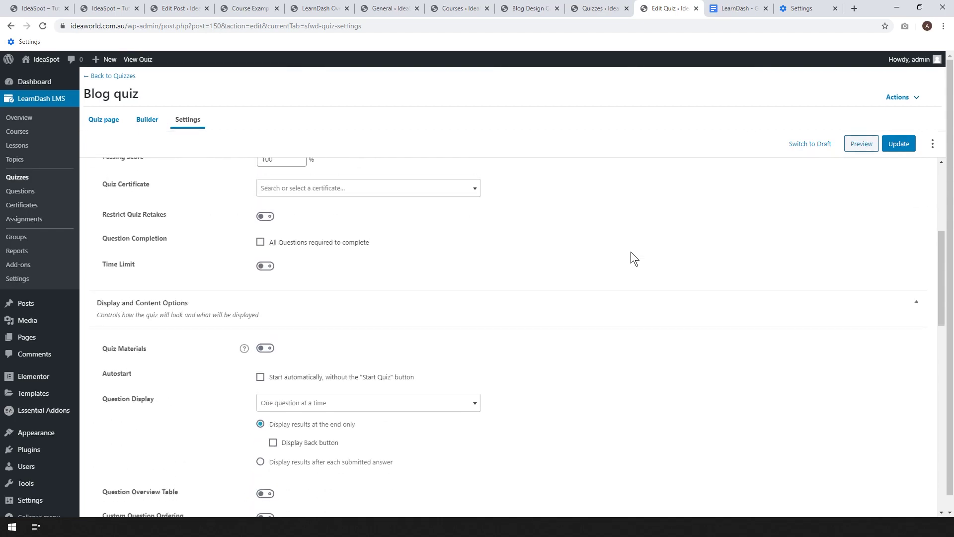
{"action": "scroll", "coordinate": [631, 251], "scroll_direction": "up", "scroll_amount": 2}
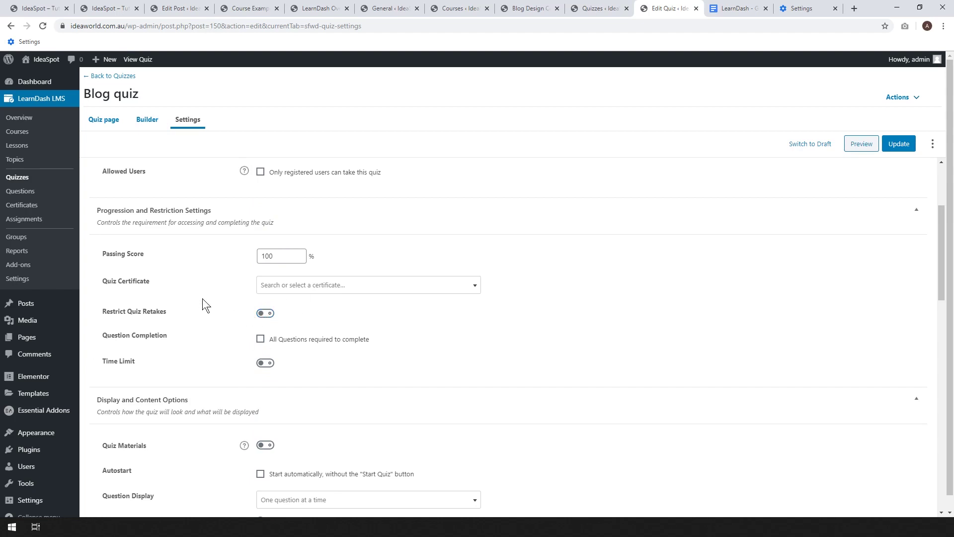
{"action": "left_click", "coordinate": [263, 314]}
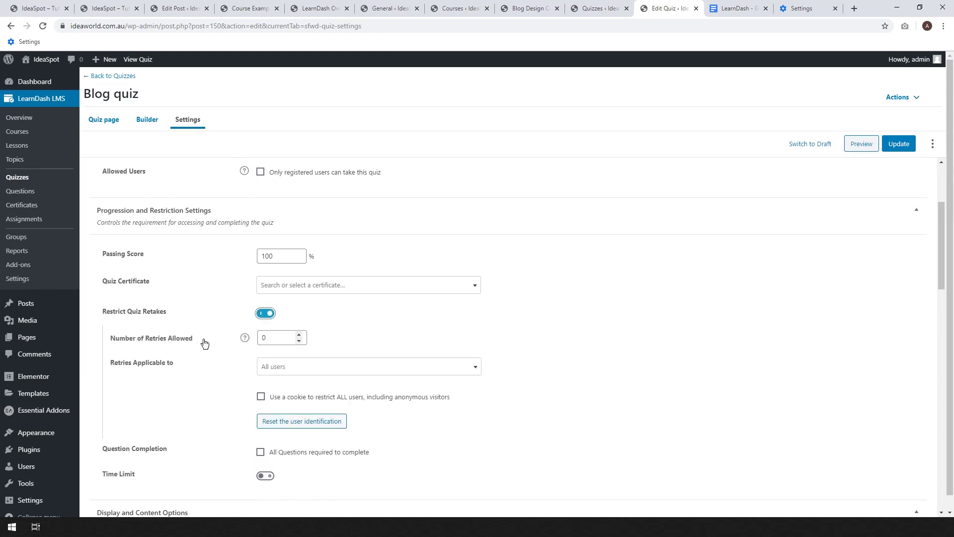
{"action": "double_click", "coordinate": [271, 338]}
{"action": "type", "text": "3"}
{"action": "left_click", "coordinate": [472, 334]}
{"action": "left_click", "coordinate": [899, 143]}
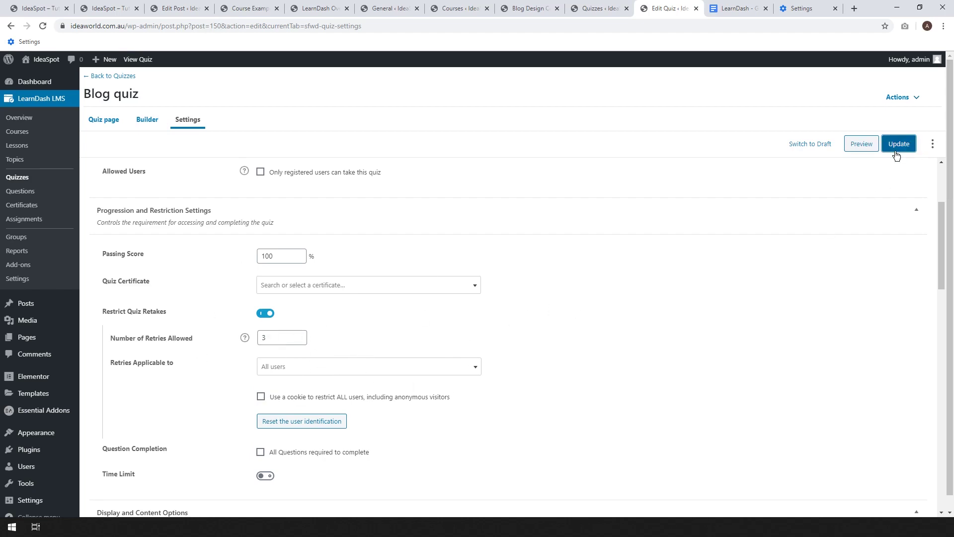
Review the quiz's remaining restriction, display and results page settings.
{"action": "scroll", "coordinate": [290, 360], "scroll_direction": "down", "scroll_amount": 3}
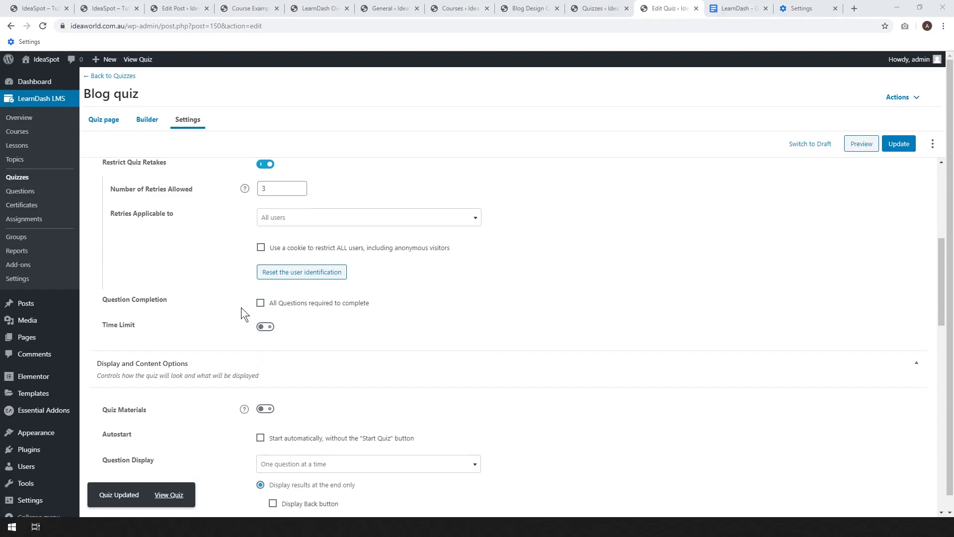
{"action": "scroll", "coordinate": [500, 319], "scroll_direction": "down", "scroll_amount": 3}
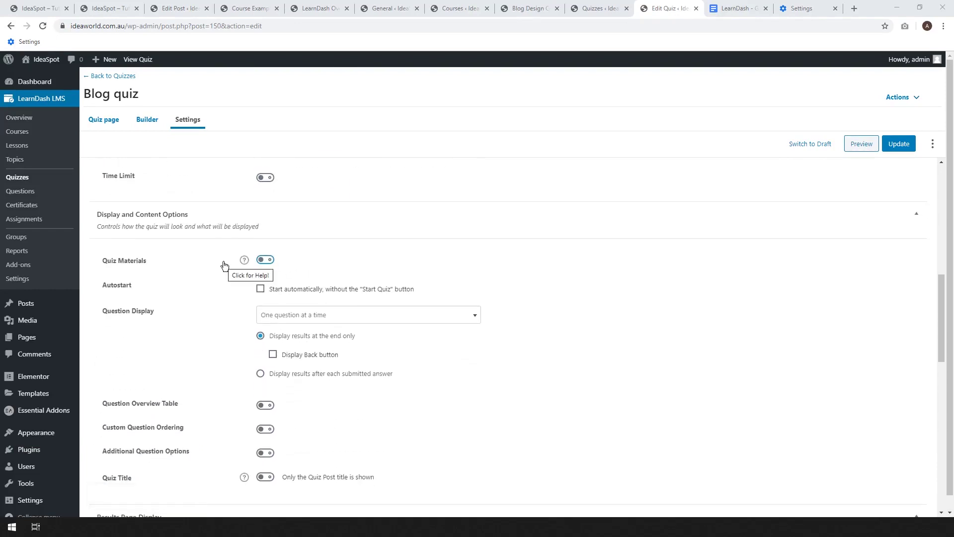
{"action": "scroll", "coordinate": [750, 288], "scroll_direction": "down", "scroll_amount": 6}
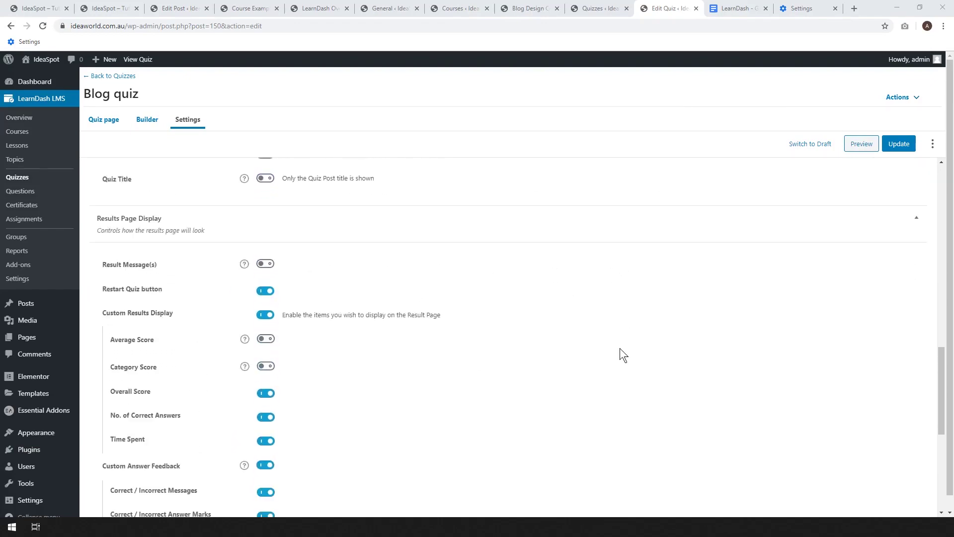
{"action": "scroll", "coordinate": [620, 348], "scroll_direction": "up", "scroll_amount": 10}
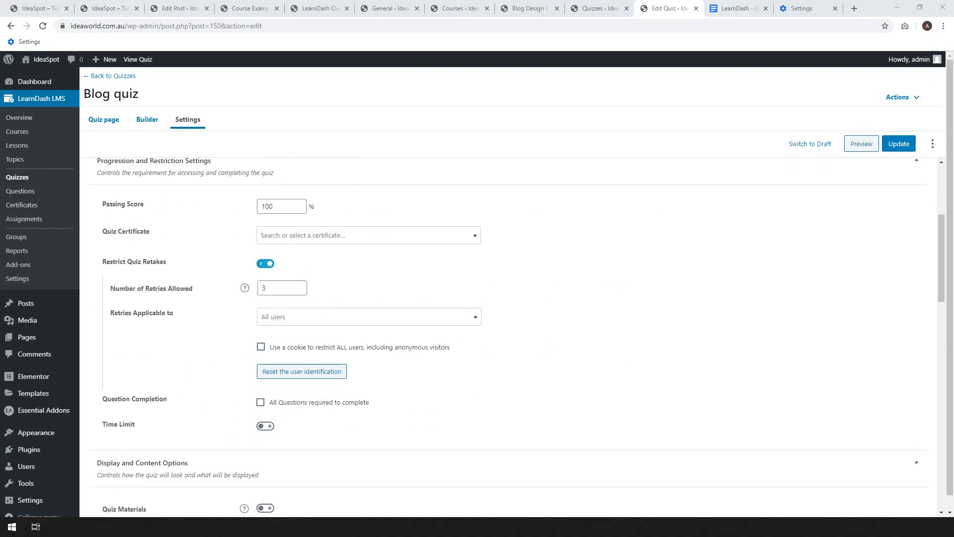
View the published Blog Design Course page and expand all of its course content down to the quiz.
{"action": "key", "text": "ctrl+shift+Tab"}
{"action": "key", "text": "ctrl+shift+Tab"}
{"action": "scroll", "coordinate": [210, 279], "scroll_direction": "down", "scroll_amount": 3}
{"action": "scroll", "coordinate": [211, 279], "scroll_direction": "down", "scroll_amount": 1}
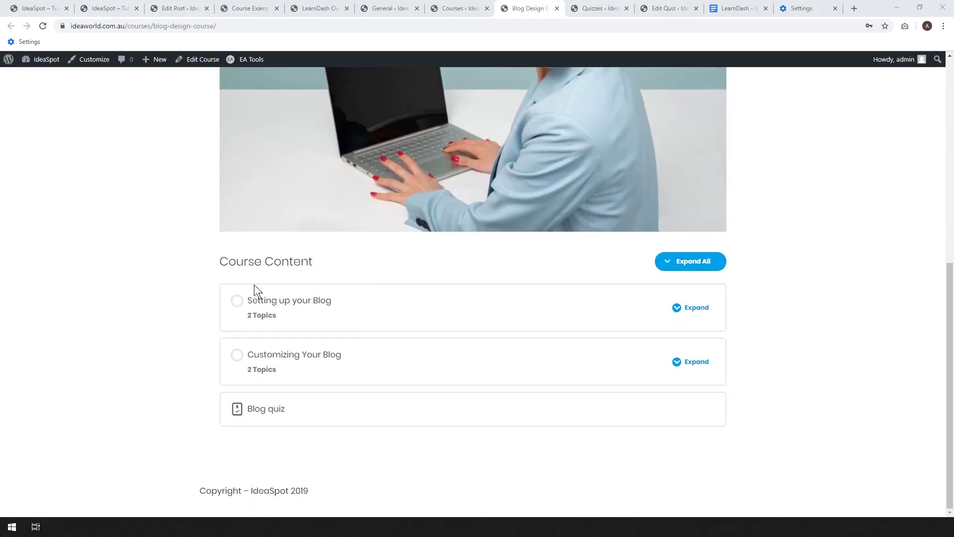
{"action": "left_click", "coordinate": [691, 267]}
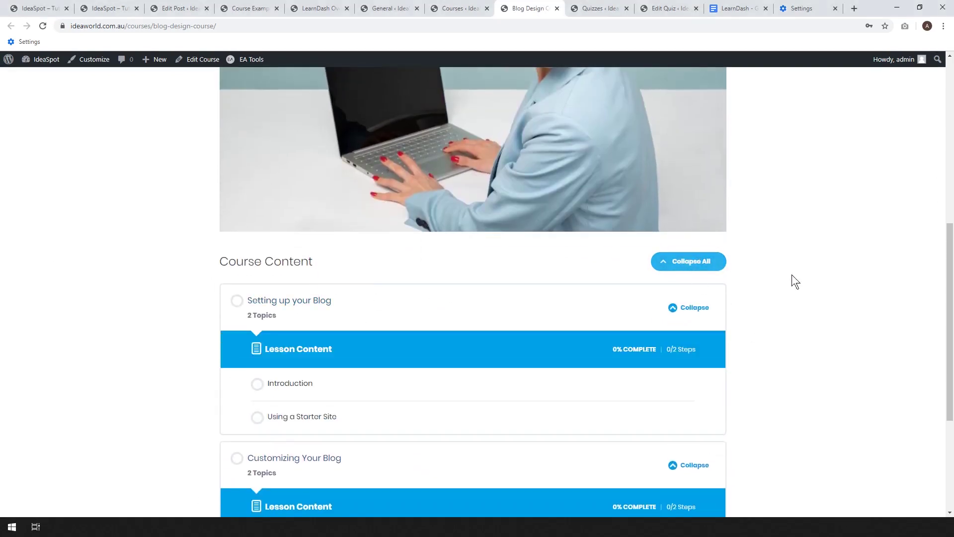
{"action": "scroll", "coordinate": [294, 266], "scroll_direction": "down", "scroll_amount": 3}
{"action": "scroll", "coordinate": [188, 409], "scroll_direction": "down", "scroll_amount": 2}
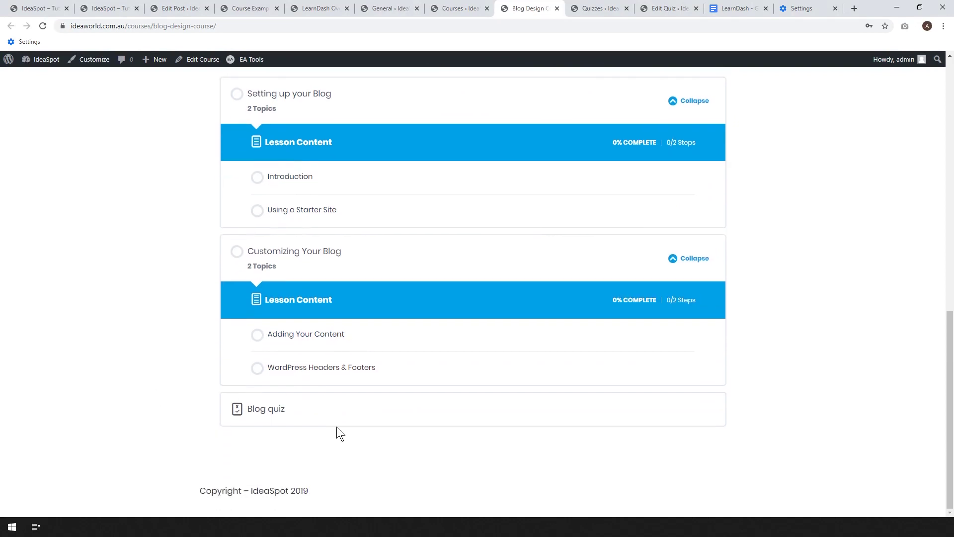
Take the "Blog quiz" from the course page, answering "Yes", and finish it.
{"action": "left_click", "coordinate": [276, 409]}
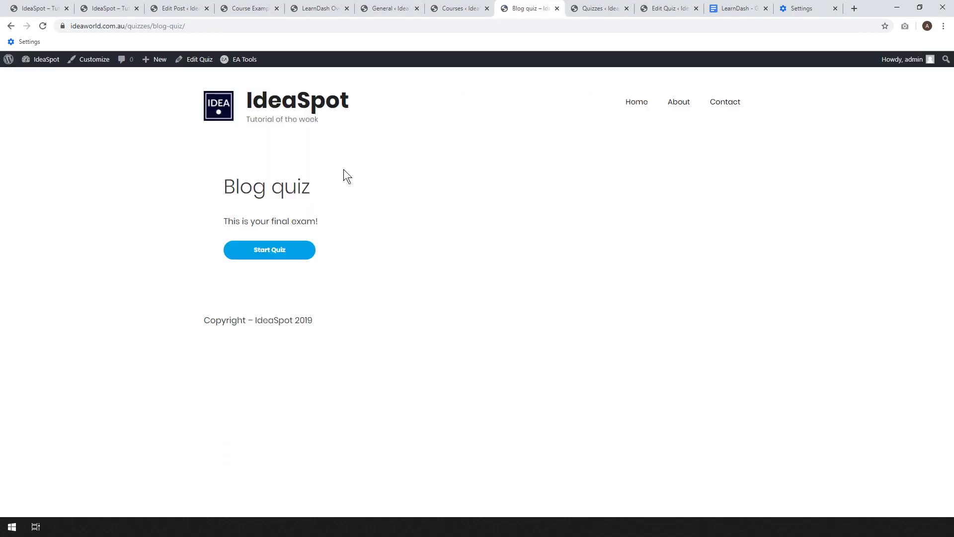
{"action": "left_click", "coordinate": [261, 252]}
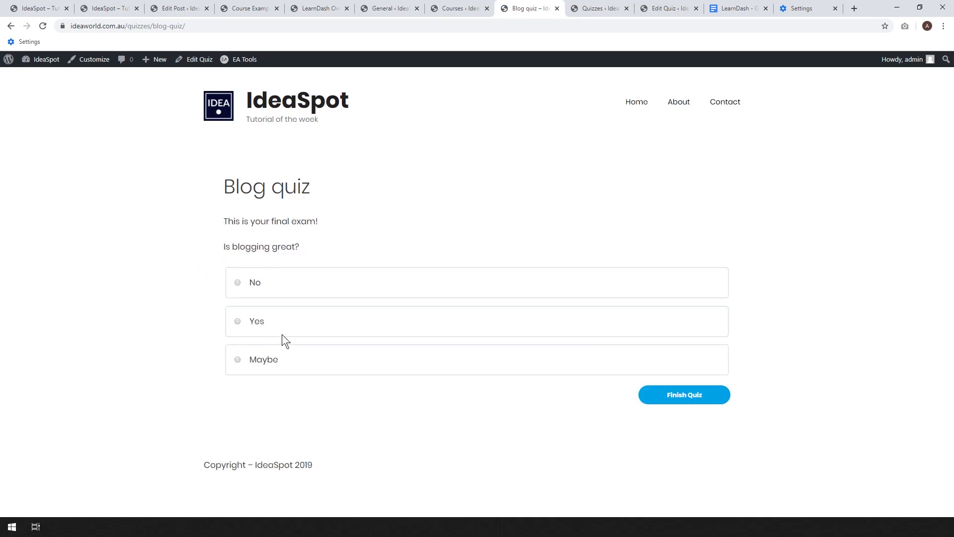
{"action": "left_click", "coordinate": [243, 324]}
{"action": "left_click", "coordinate": [693, 401]}
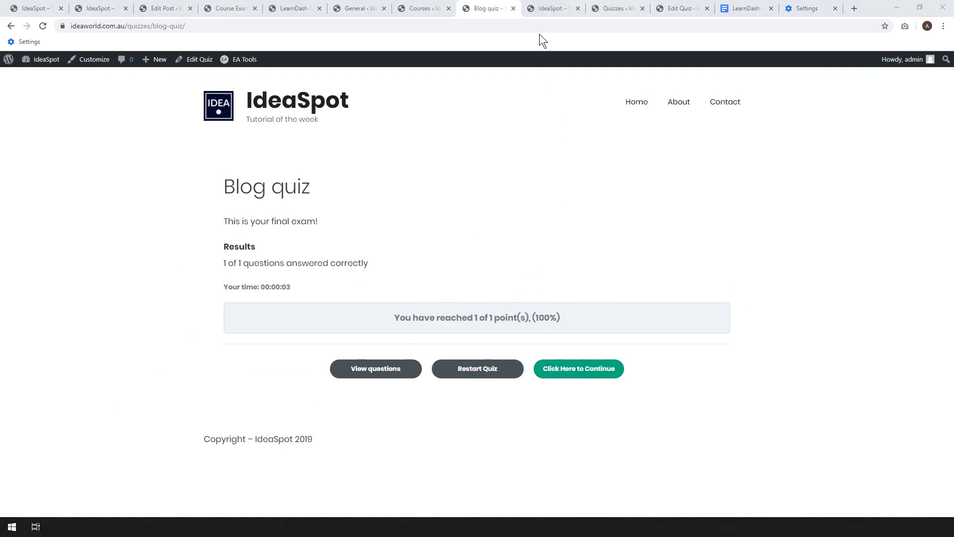
Open the site's homepage for editing in Elementor in a separate browser tab.
{"action": "left_click", "coordinate": [541, 9]}
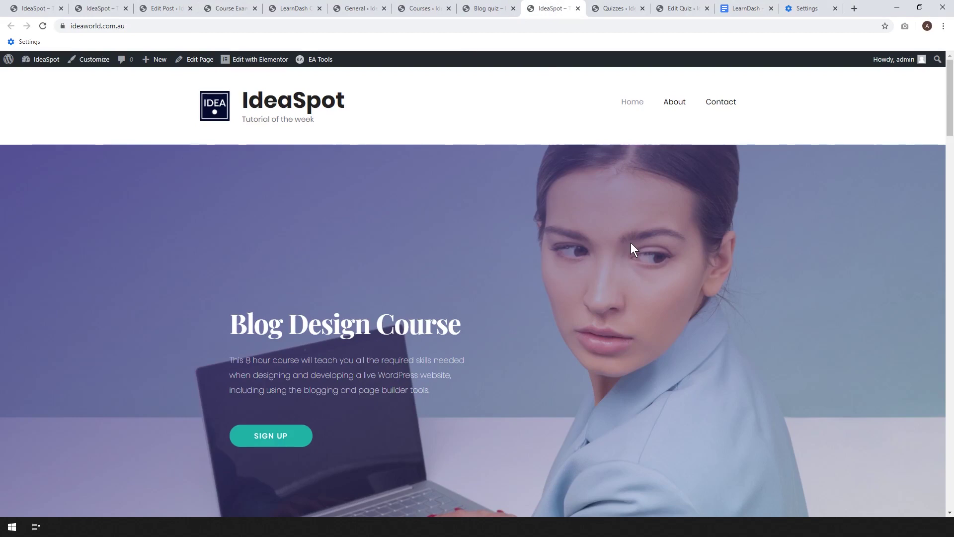
{"action": "scroll", "coordinate": [497, 288], "scroll_direction": "down", "scroll_amount": 2}
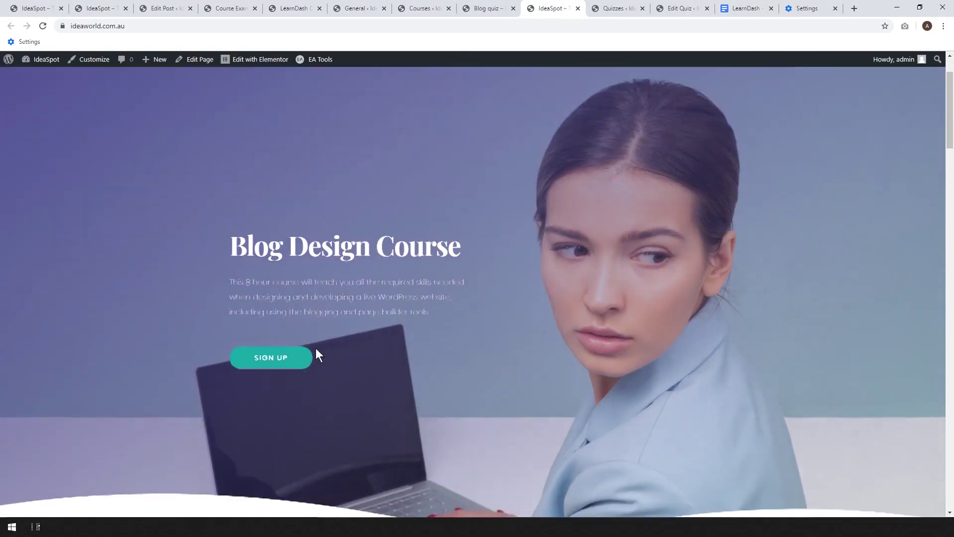
{"action": "scroll", "coordinate": [315, 351], "scroll_direction": "up", "scroll_amount": 2}
{"action": "right_click", "coordinate": [247, 62]}
{"action": "left_click", "coordinate": [270, 70]}
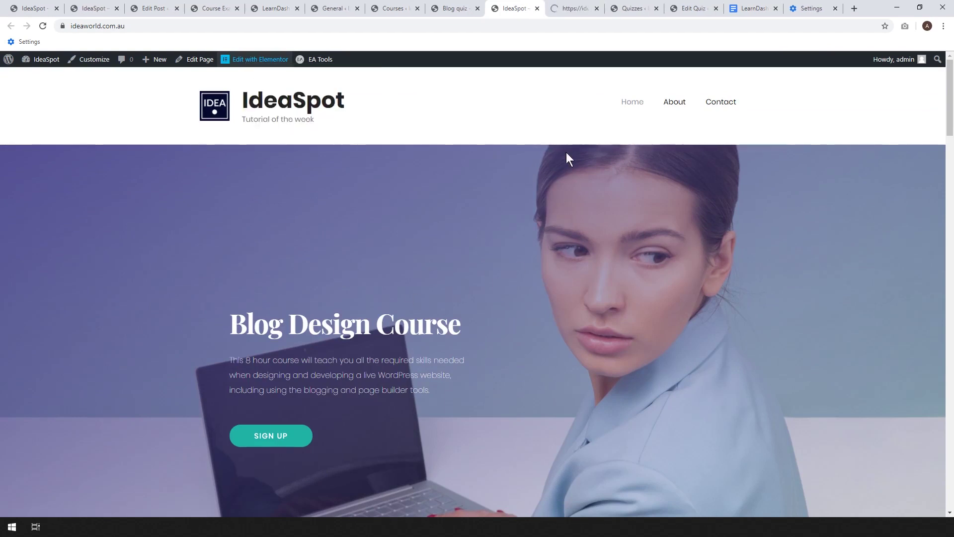
{"action": "left_click", "coordinate": [566, 9]}
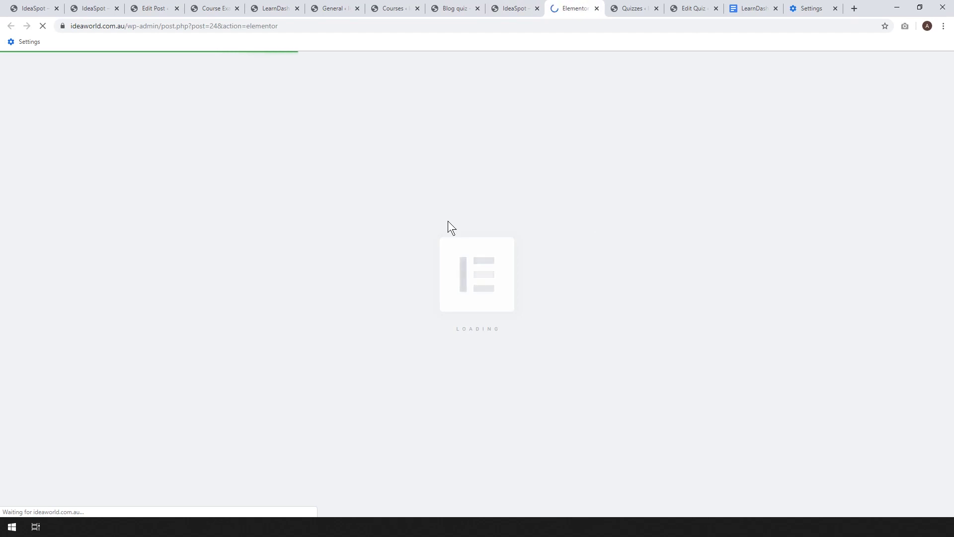
{"action": "left_click", "coordinate": [513, 8]}
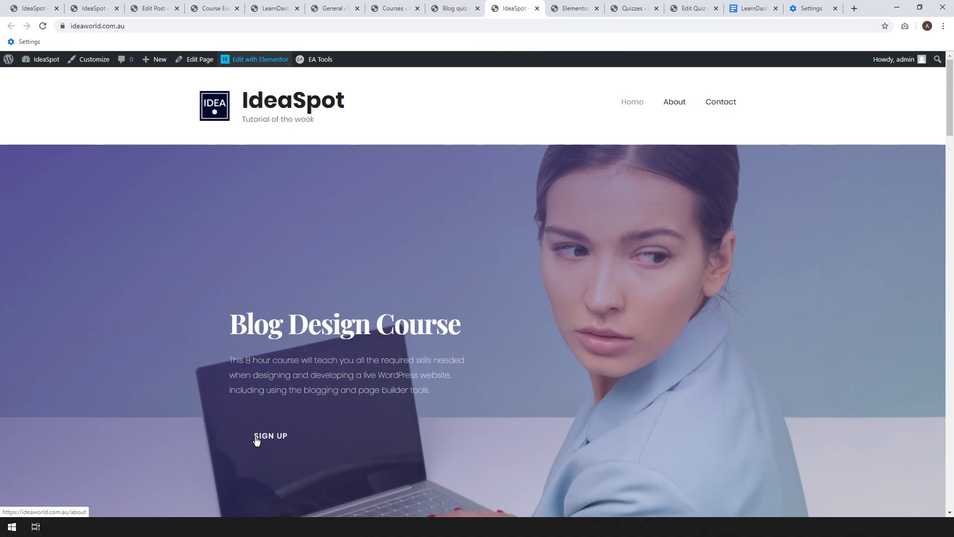
{"action": "key", "text": "ctrl+Tab"}
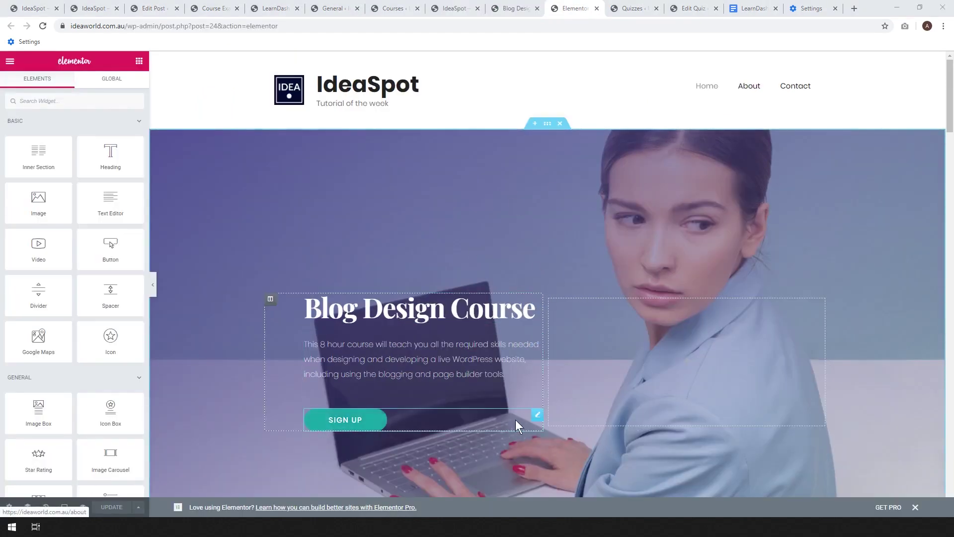
Replace the homepage "Sign up" button's link with the Blog Design Course page URL and update the page.
{"action": "left_click", "coordinate": [537, 418]}
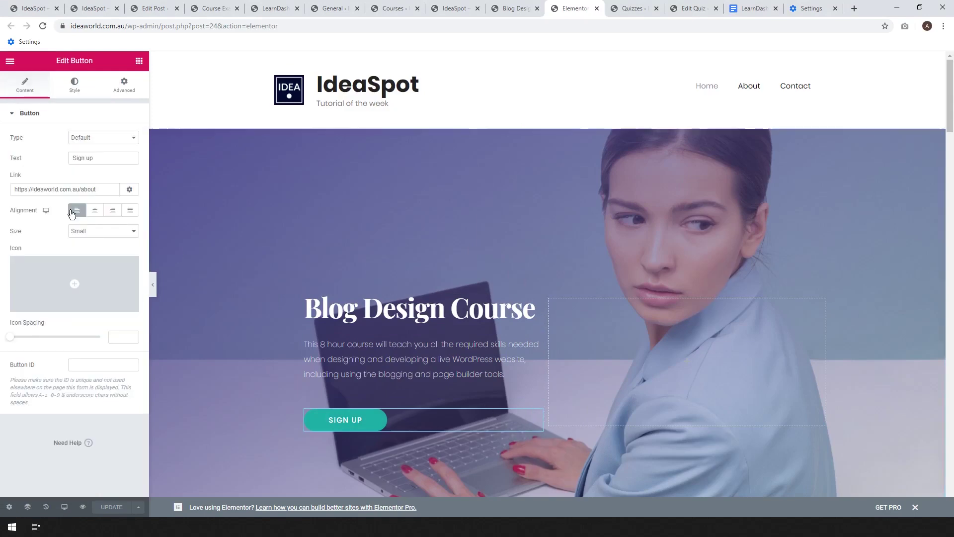
{"action": "left_click", "coordinate": [515, 8]}
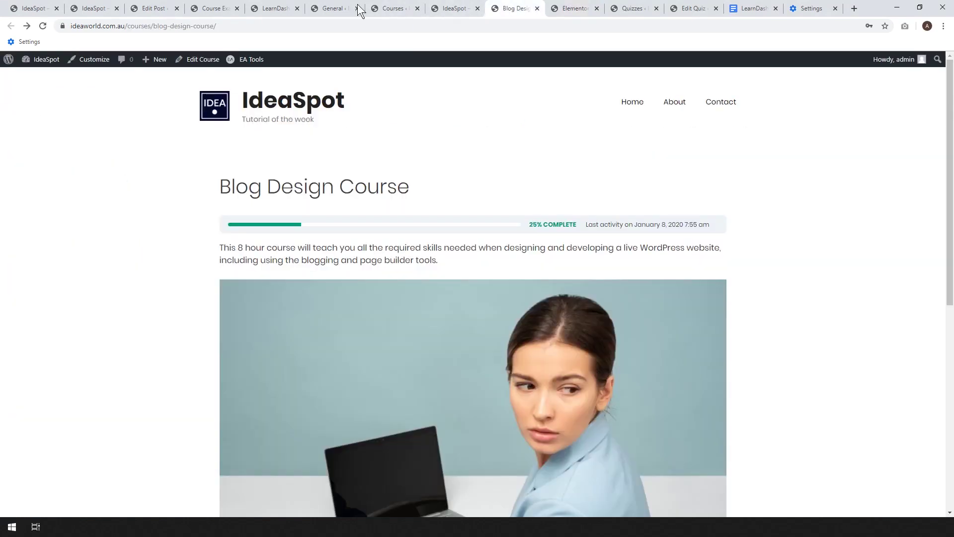
{"action": "left_click", "coordinate": [159, 30]}
{"action": "key", "text": "ctrl+c"}
{"action": "left_click", "coordinate": [574, 9]}
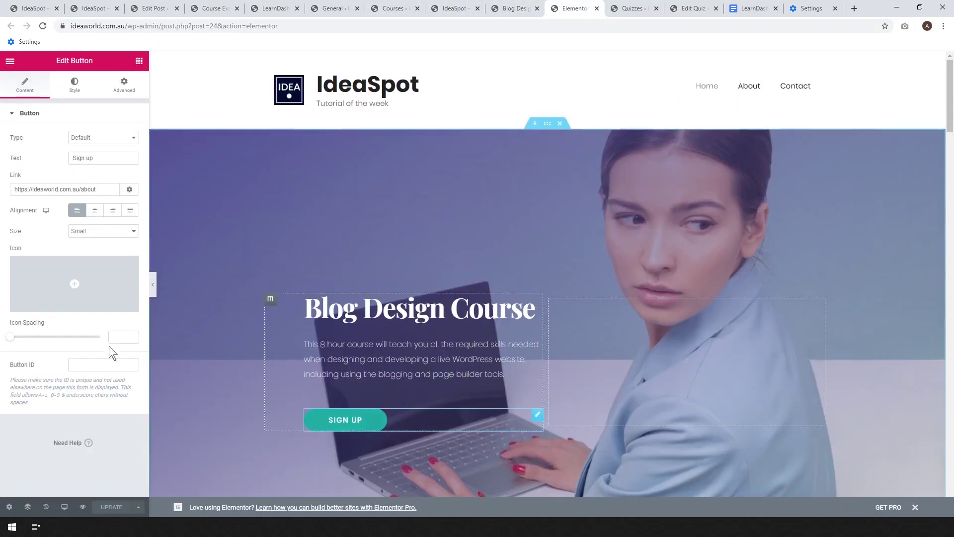
{"action": "left_click_drag", "start_coordinate": [106, 188], "coordinate": [13, 189]}
{"action": "key", "text": "ctrl+v"}
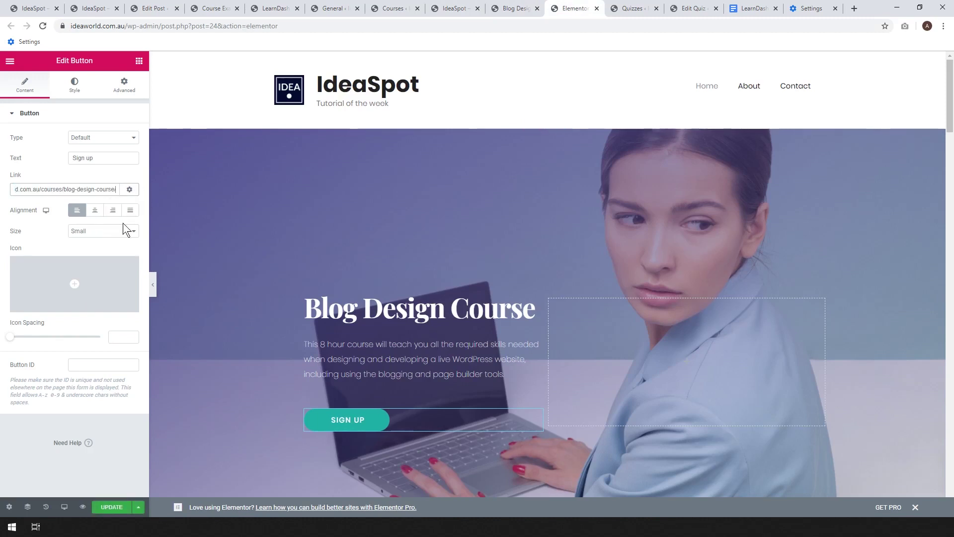
{"action": "left_click", "coordinate": [111, 507]}
Switch to the incognito window showing the live homepage and follow its "Sign up" button to the Blog Design Course page.
{"action": "key", "text": "alt+Tab"}
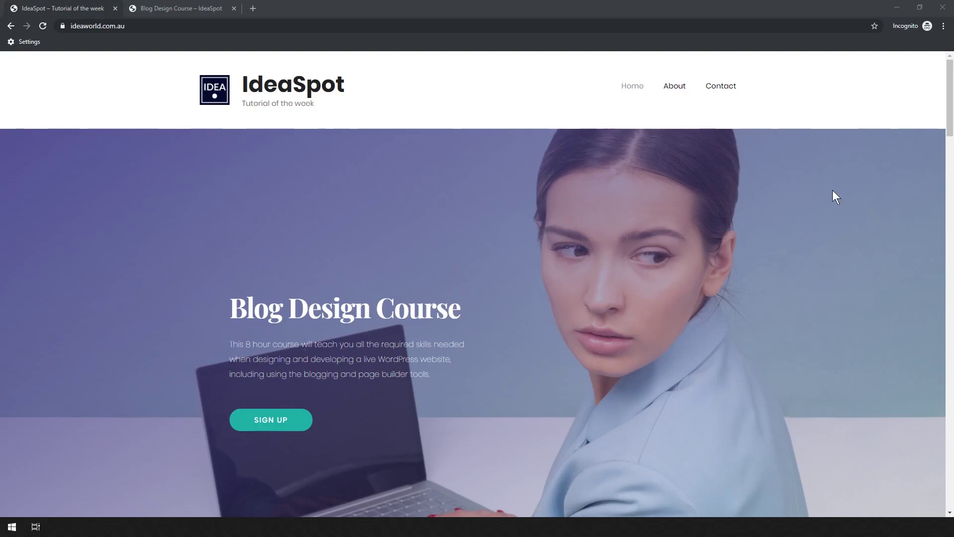
{"action": "scroll", "coordinate": [644, 213], "scroll_direction": "down", "scroll_amount": 1}
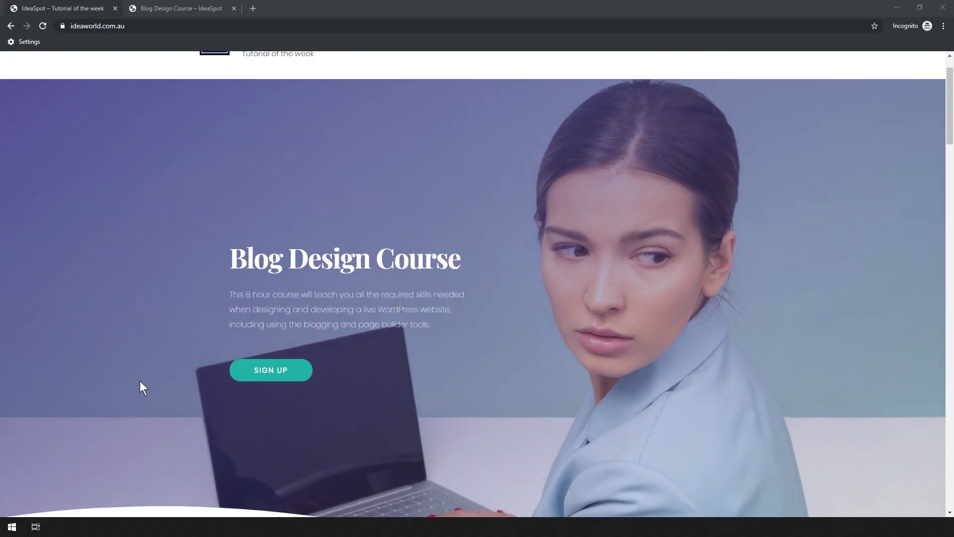
{"action": "left_click", "coordinate": [265, 379]}
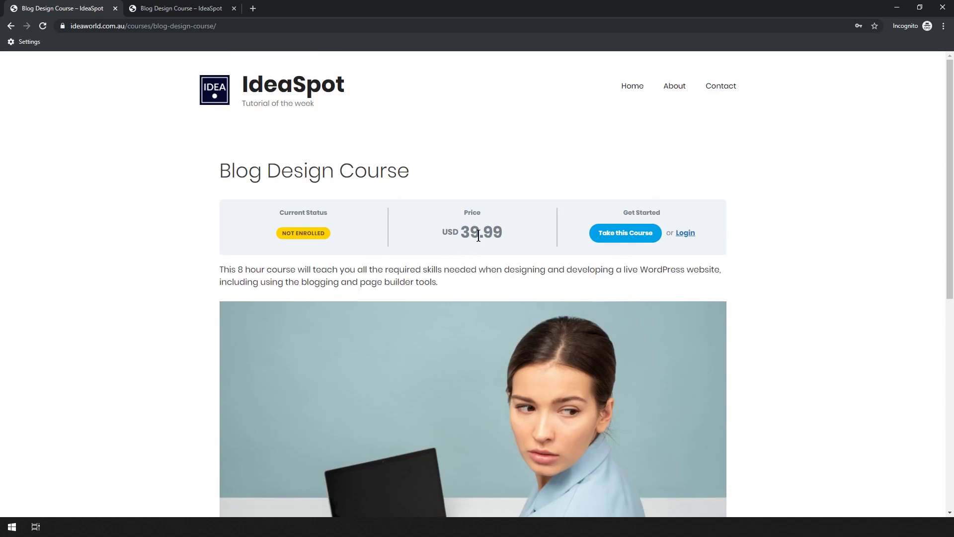
Expand the "Setting up your Blog" lesson and review the course page's enrollment status, price and content list as a logged-out visitor.
{"action": "scroll", "coordinate": [815, 233], "scroll_direction": "down", "scroll_amount": 8}
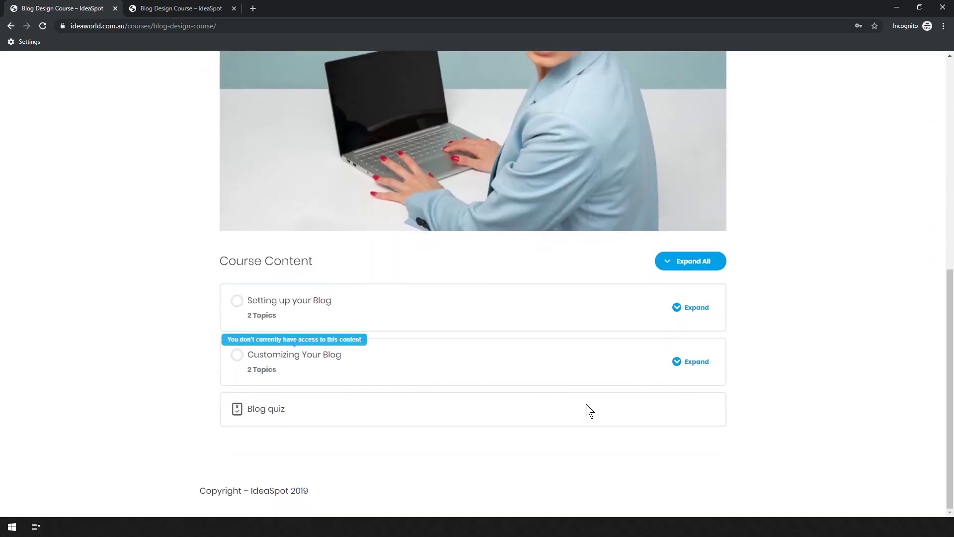
{"action": "left_click", "coordinate": [694, 307]}
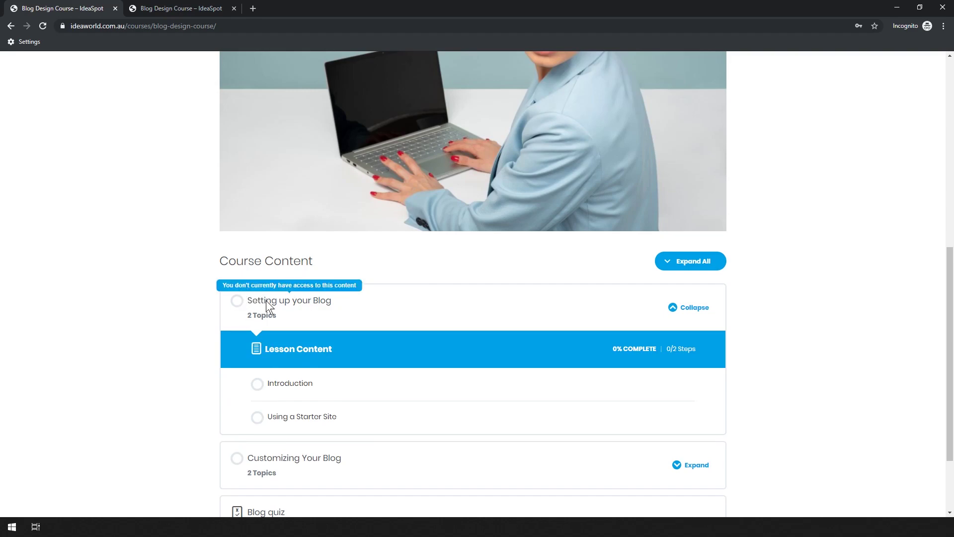
{"action": "scroll", "coordinate": [401, 388], "scroll_direction": "up", "scroll_amount": 8}
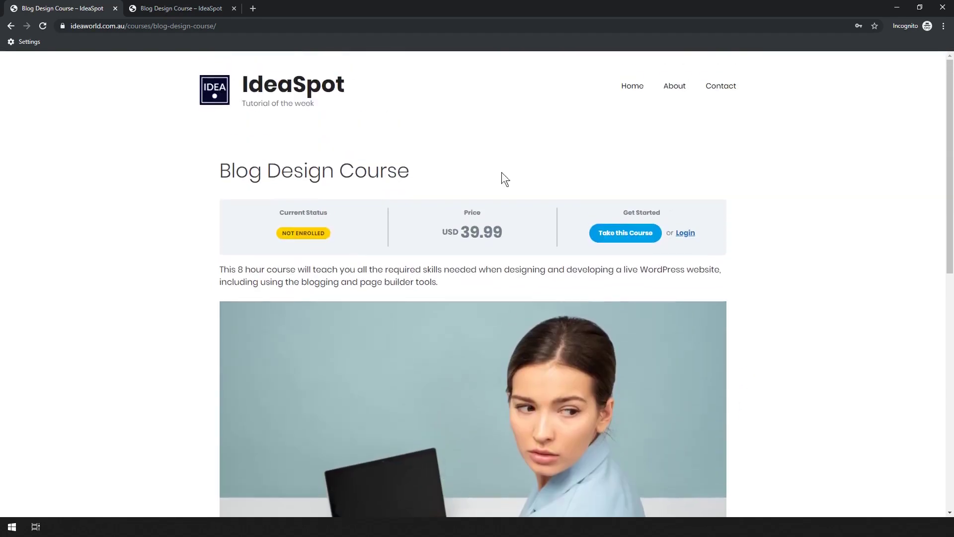
{"action": "scroll", "coordinate": [781, 294], "scroll_direction": "down", "scroll_amount": 8}
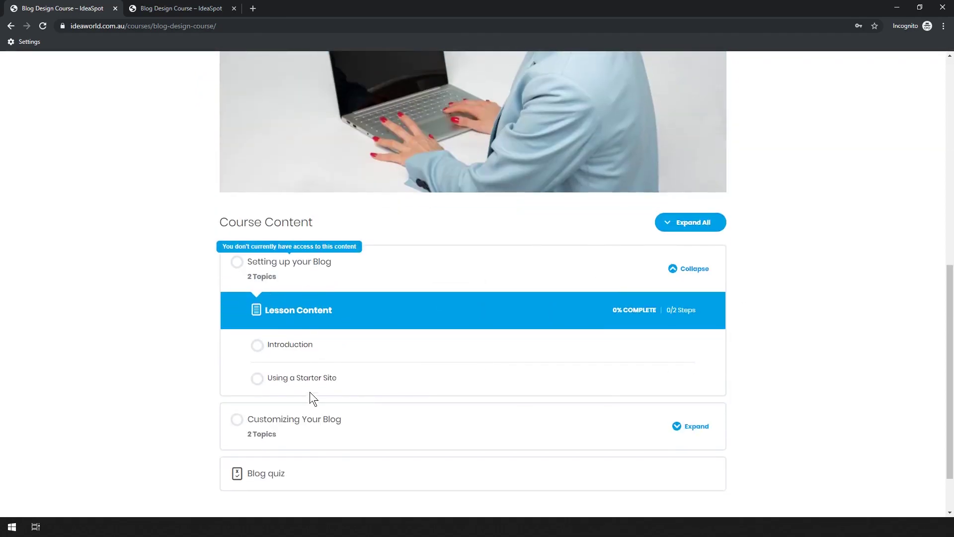
{"action": "scroll", "coordinate": [822, 307], "scroll_direction": "up", "scroll_amount": 4}
{"action": "scroll", "coordinate": [267, 418], "scroll_direction": "down", "scroll_amount": 5}
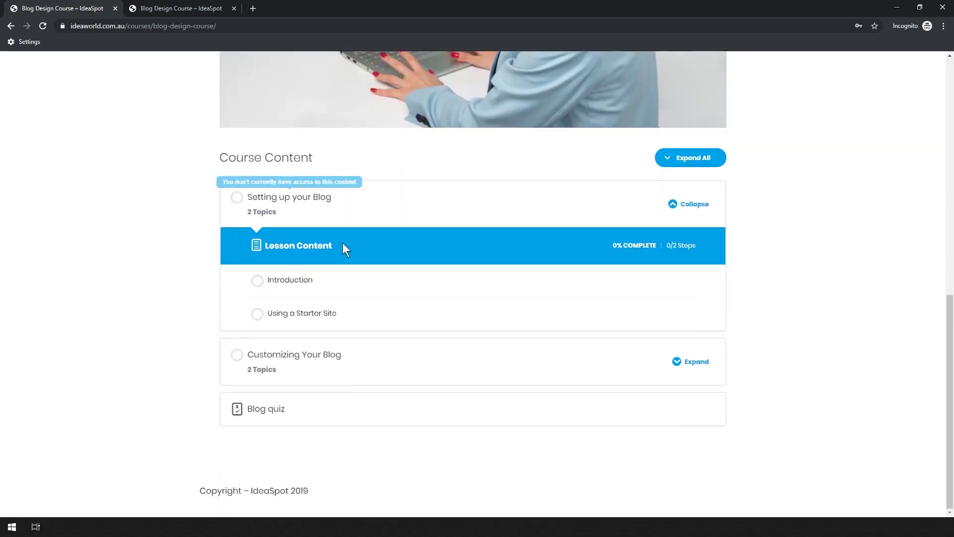
{"action": "scroll", "coordinate": [780, 251], "scroll_direction": "up", "scroll_amount": 10}
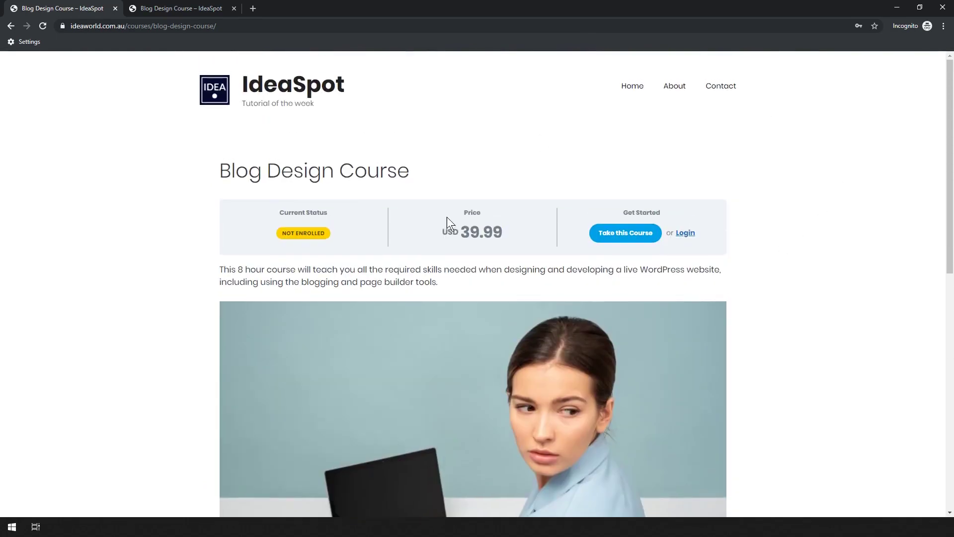
{"action": "scroll", "coordinate": [778, 315], "scroll_direction": "down", "scroll_amount": 10}
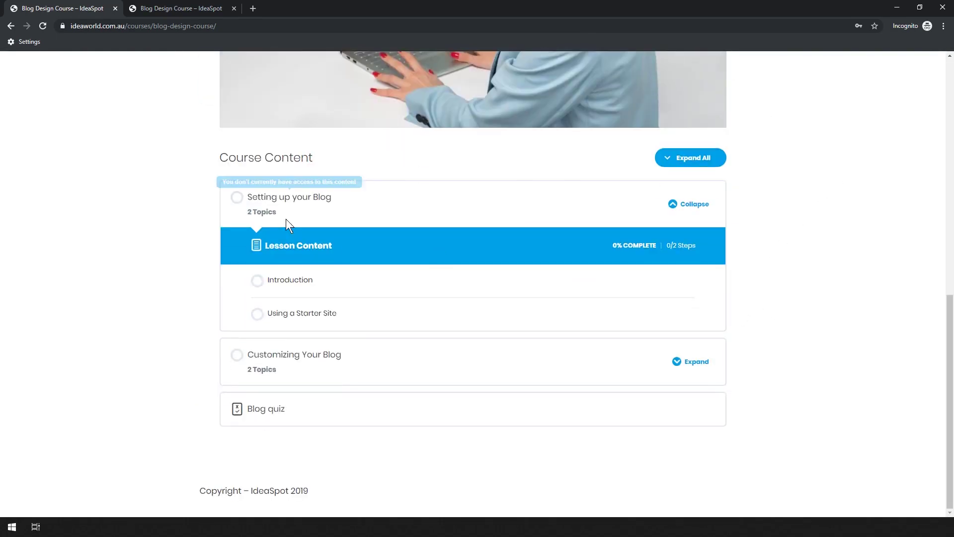
{"action": "scroll", "coordinate": [314, 403], "scroll_direction": "up", "scroll_amount": 10}
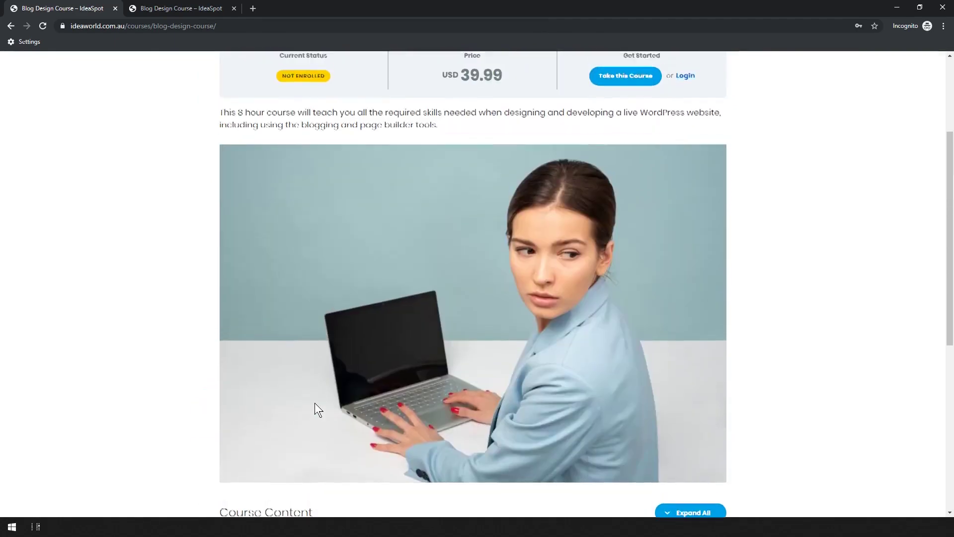